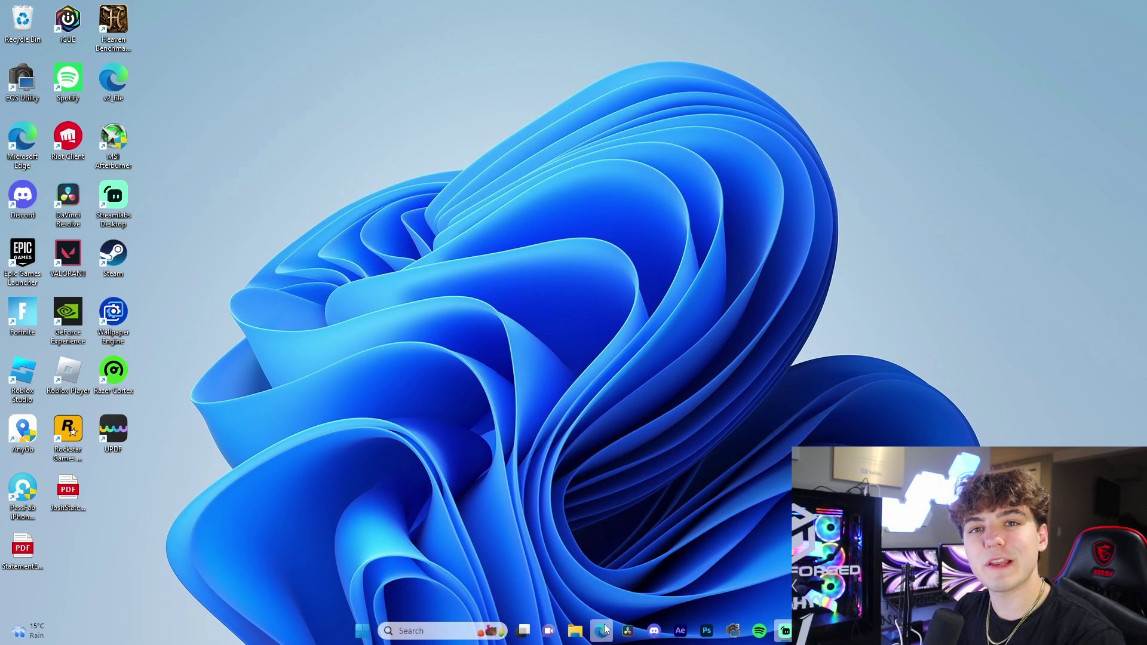
Search the web in Microsoft Edge for "davinci resolve download" and open Blackmagic Design's DaVinci Resolve product page.
left_click(612, 635)
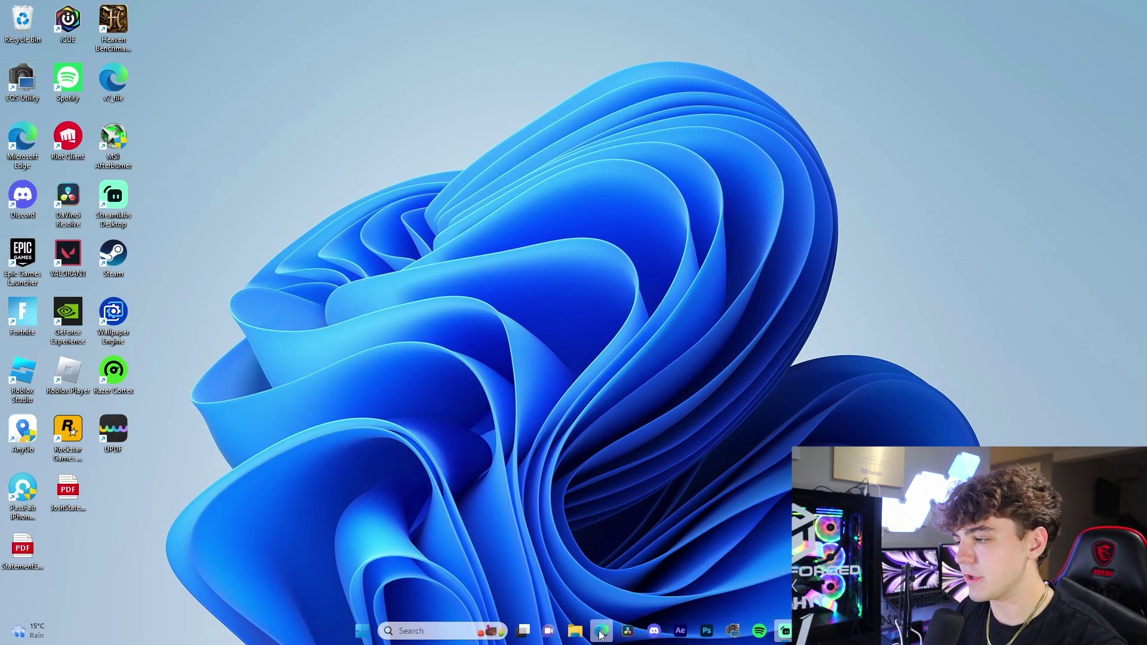
type("dacvini")
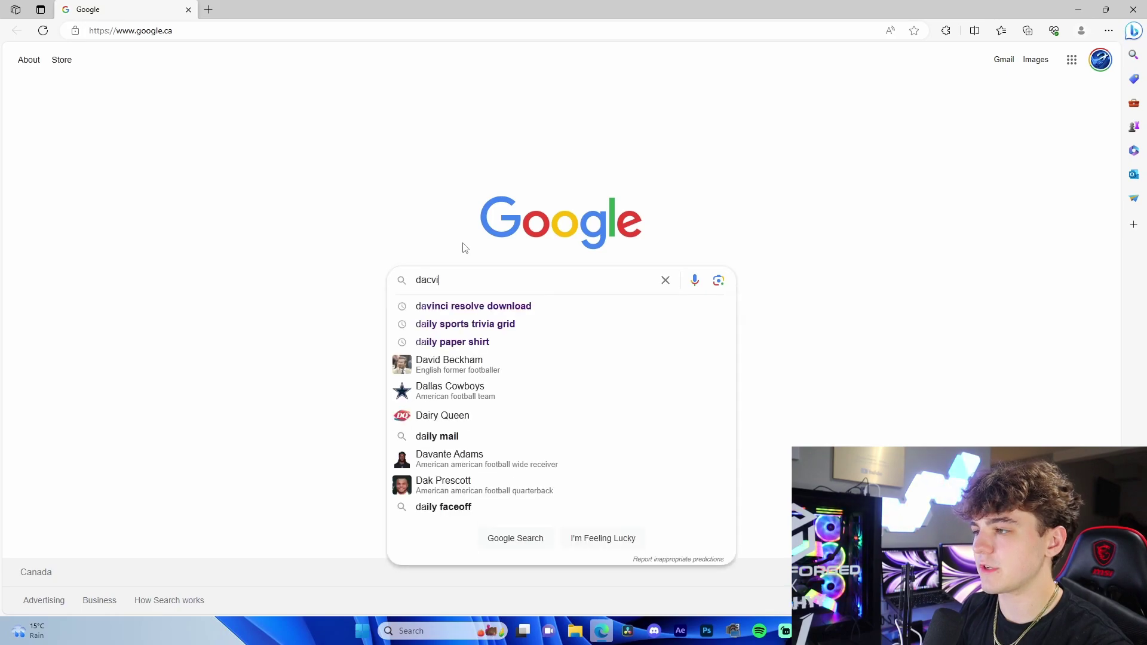
key("BackSpace")
key("BackSpace")
key("BackSpace")
key("BackSpace")
key("BackSpace")
type("vi")
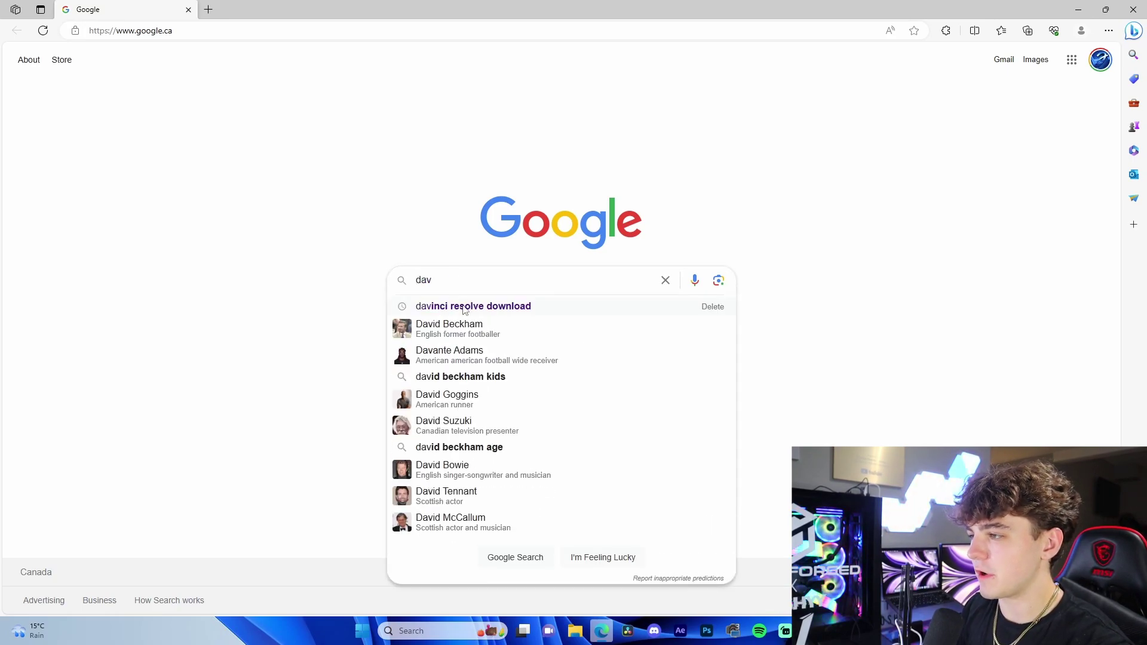
left_click(473, 306)
left_click(202, 203)
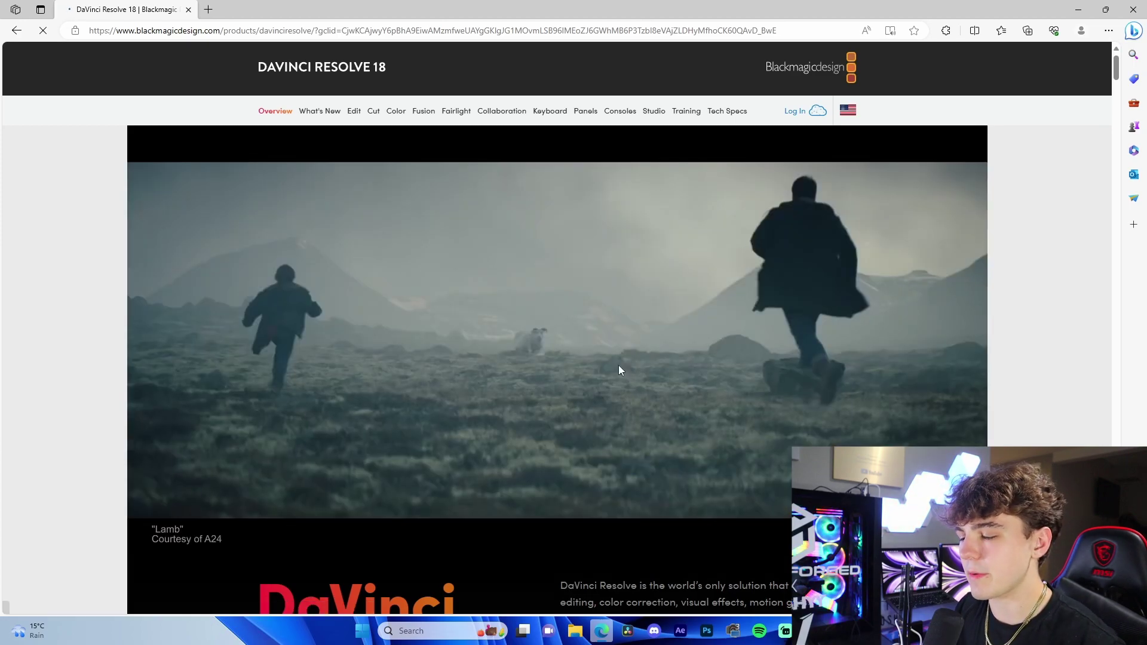
Choose the Windows download of the standard DaVinci Resolve 18.6 edition and look over its registration form.
scroll(414, 496, "down", 4)
left_click(352, 502)
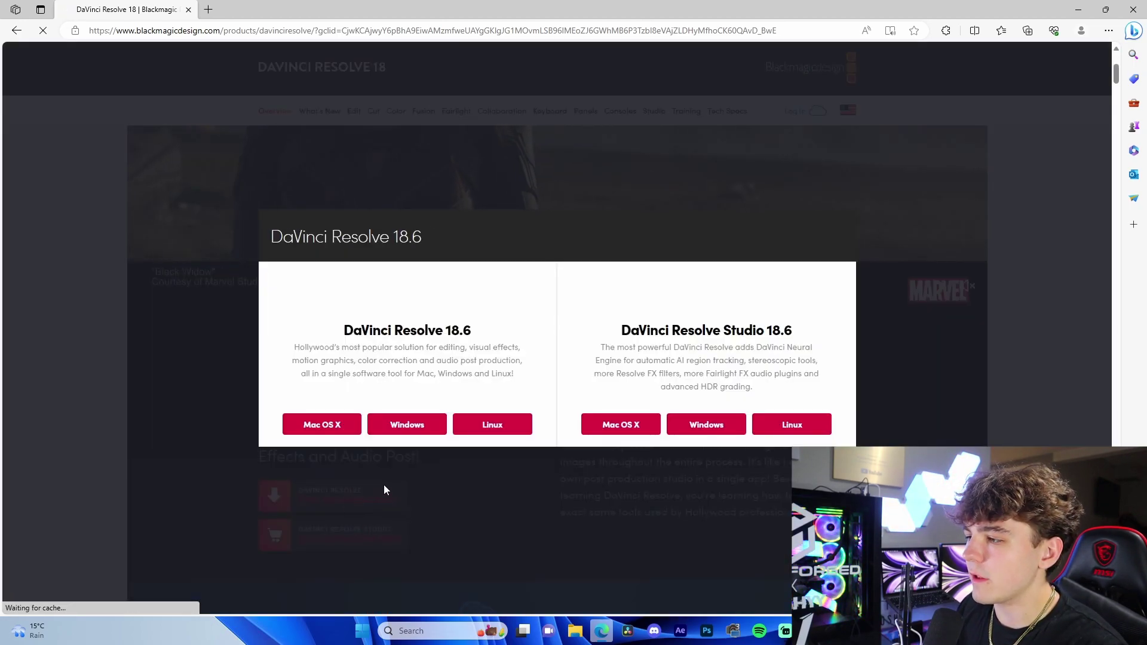
left_click(400, 431)
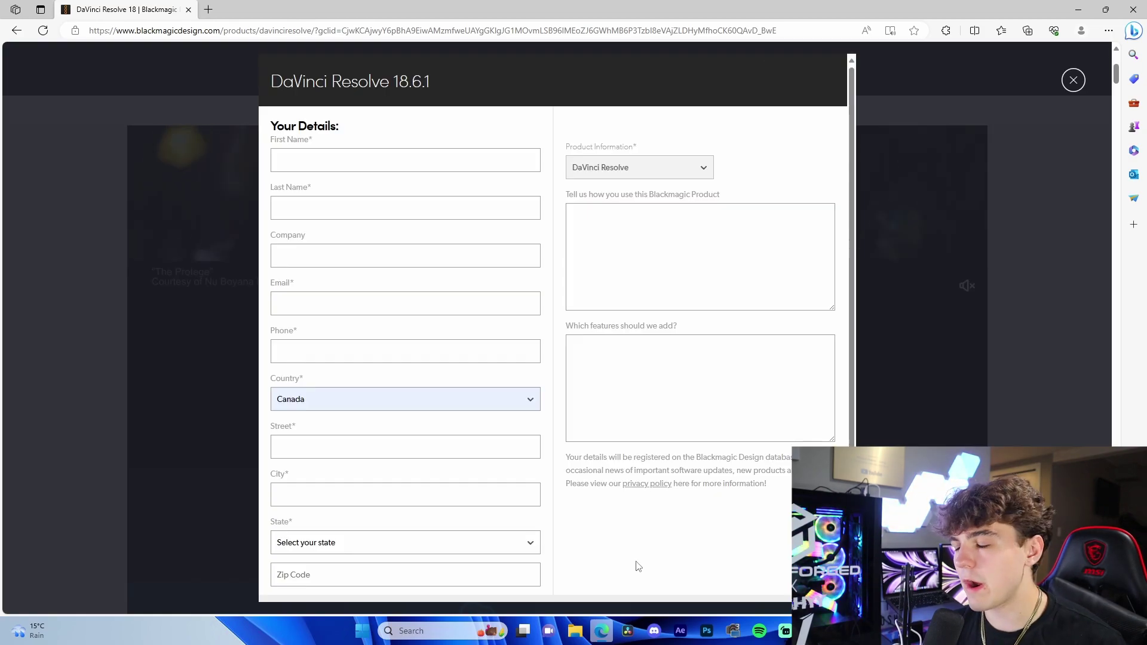
scroll(605, 474, "down", 1)
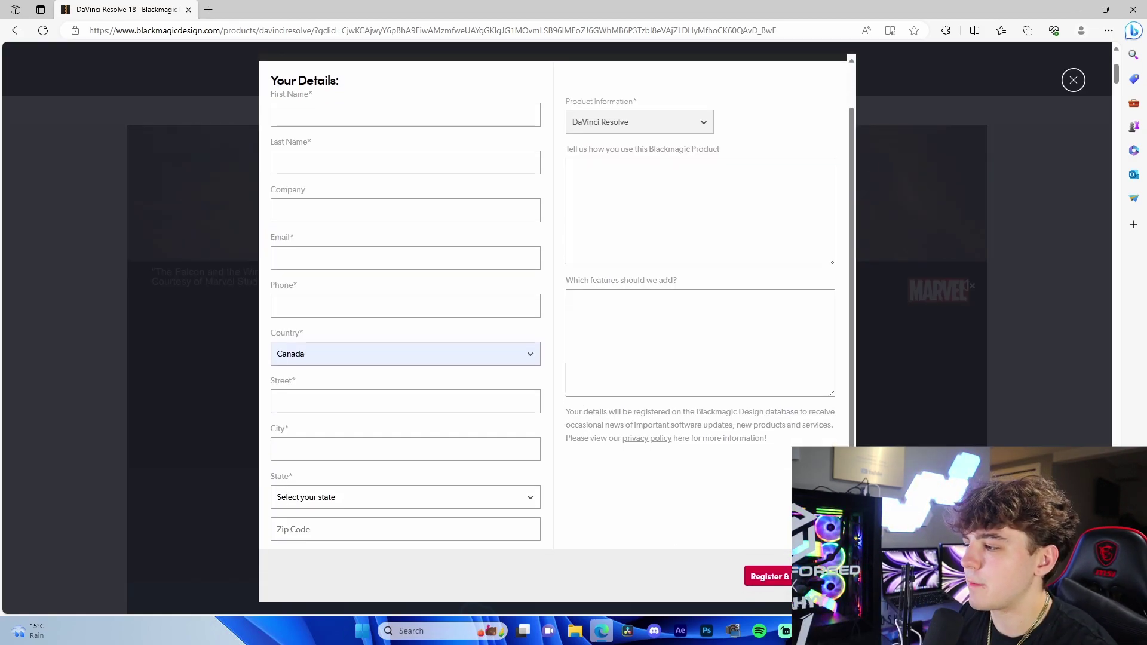
scroll(643, 398, "up", 1)
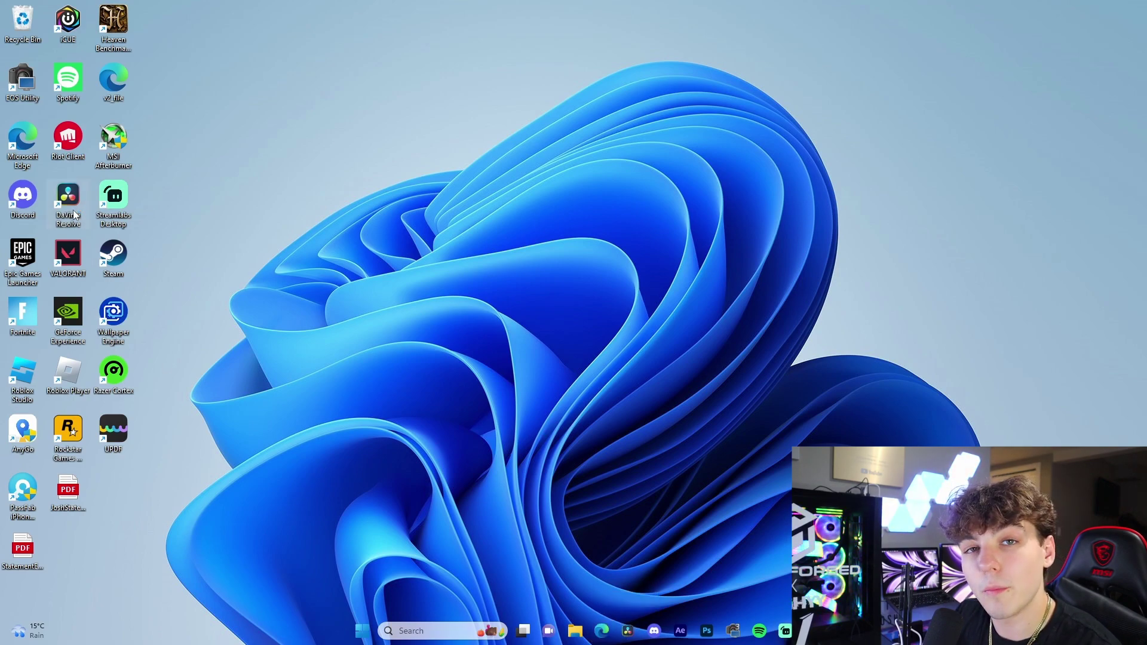
Launch DaVinci Resolve from the desktop and create a new project named SampleBeginner.
double_click(69, 206)
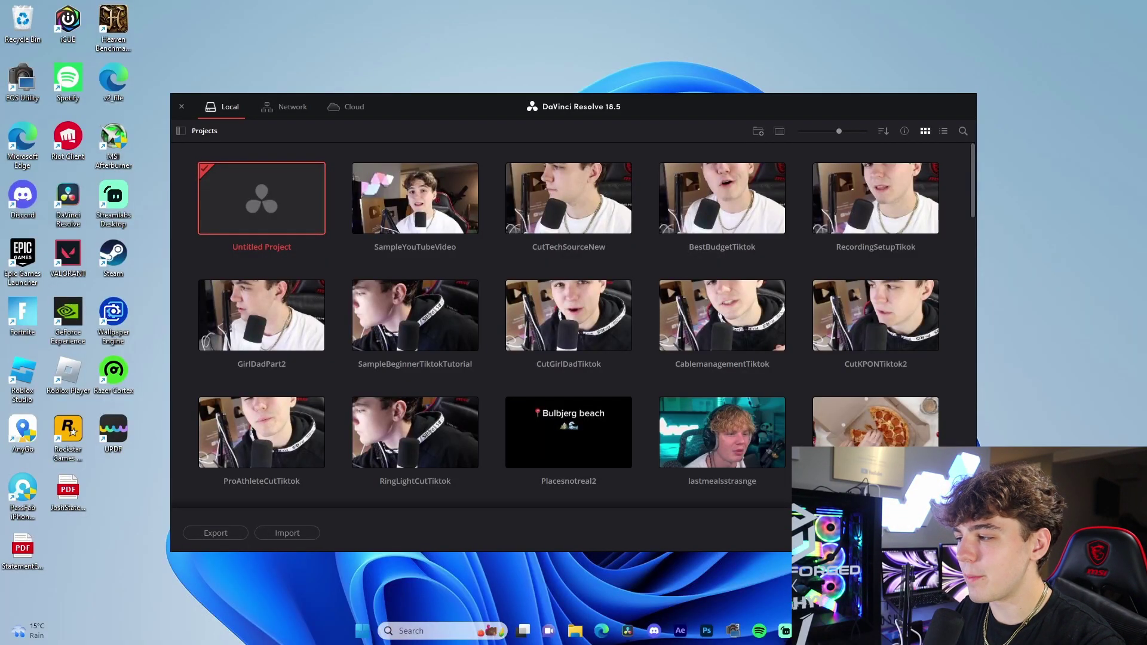
left_click(861, 533)
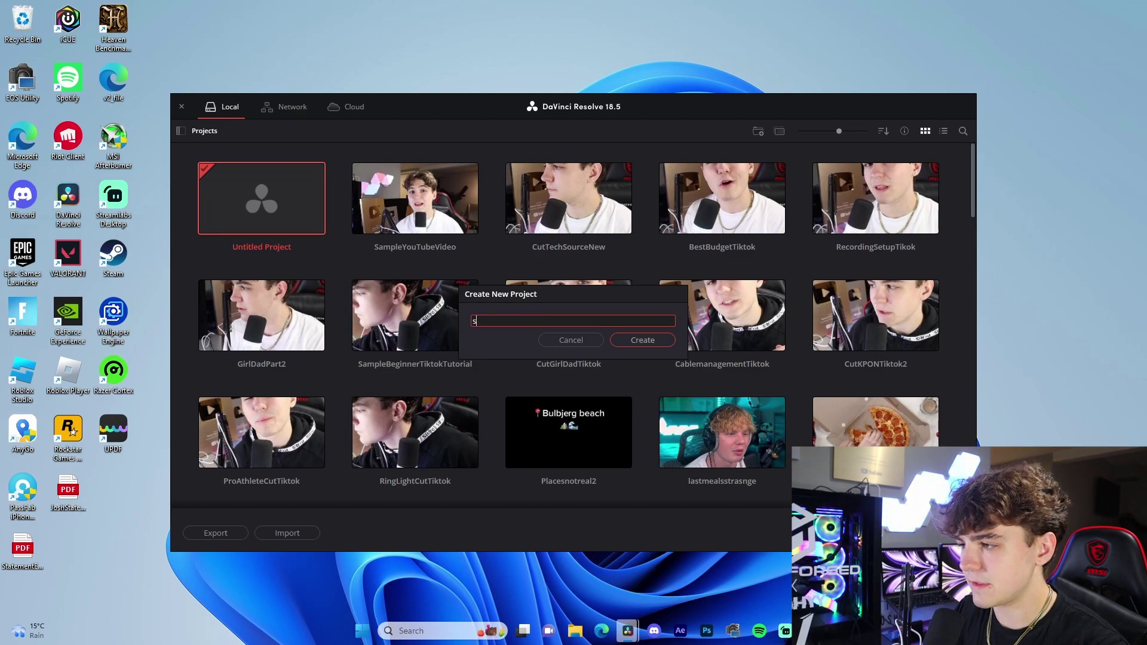
type("SampleBeg")
type("inner")
key("Return")
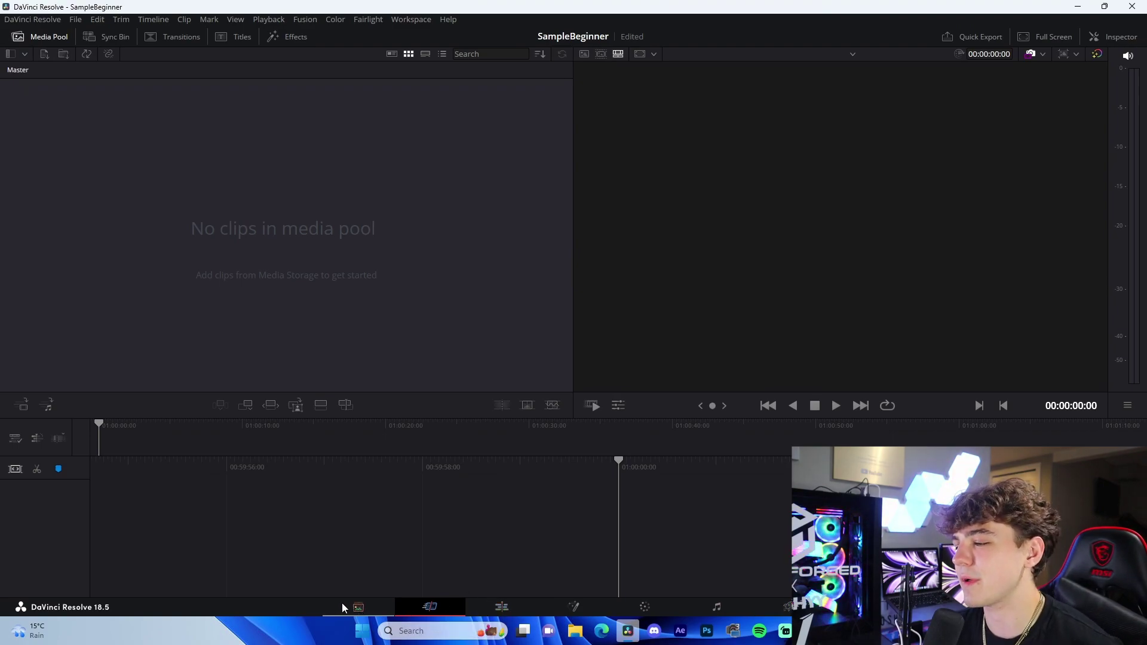
Look through the Media, Cut, Edit, Fusion, Color, Fairlight and Deliver pages, and return to the Edit page.
left_click(374, 614)
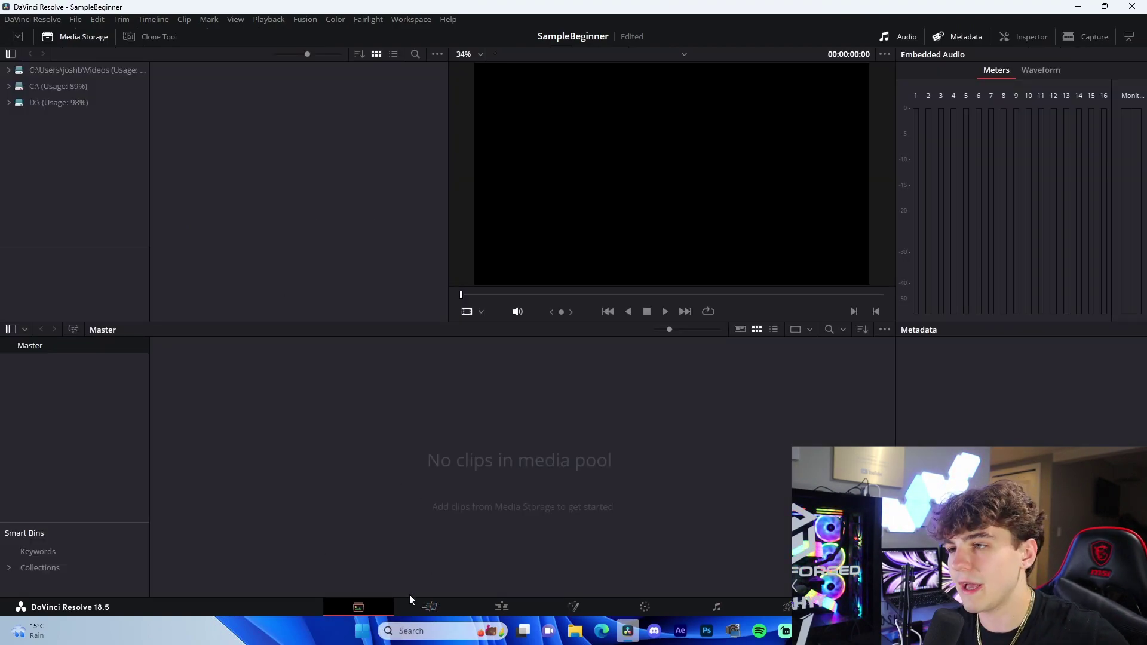
left_click(433, 607)
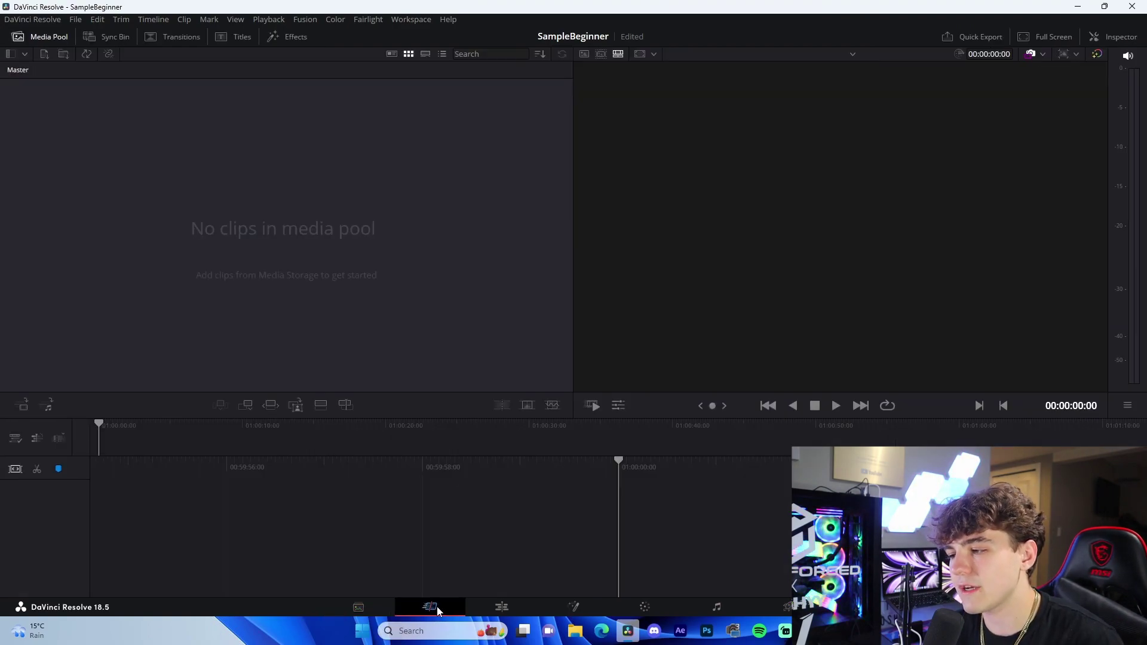
left_click(497, 603)
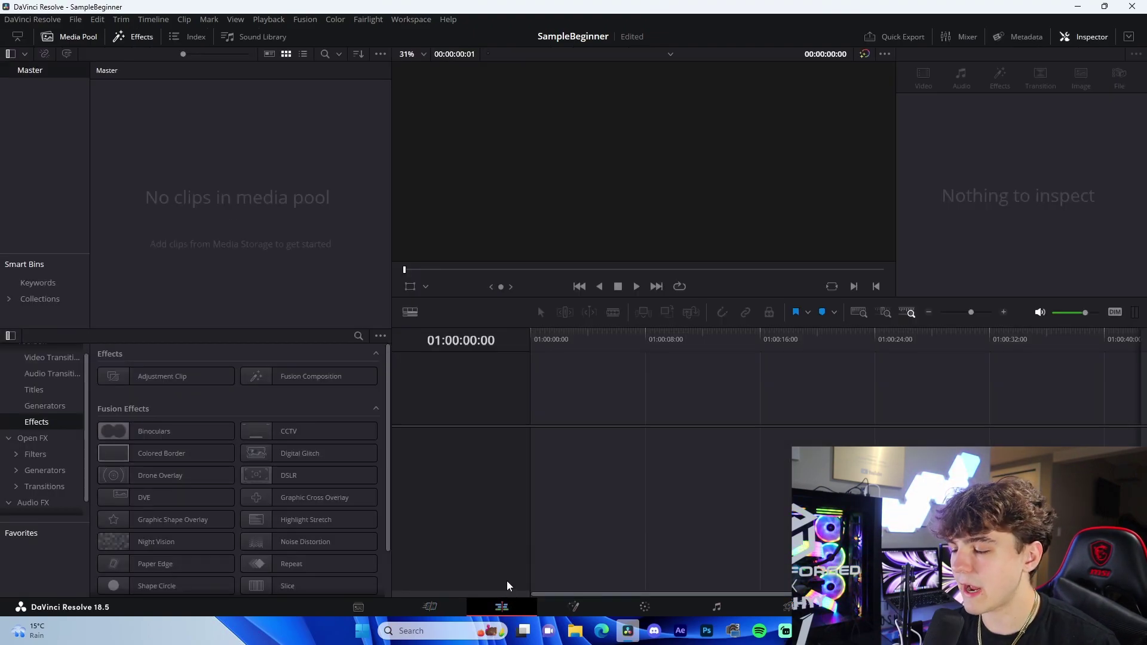
left_click(573, 607)
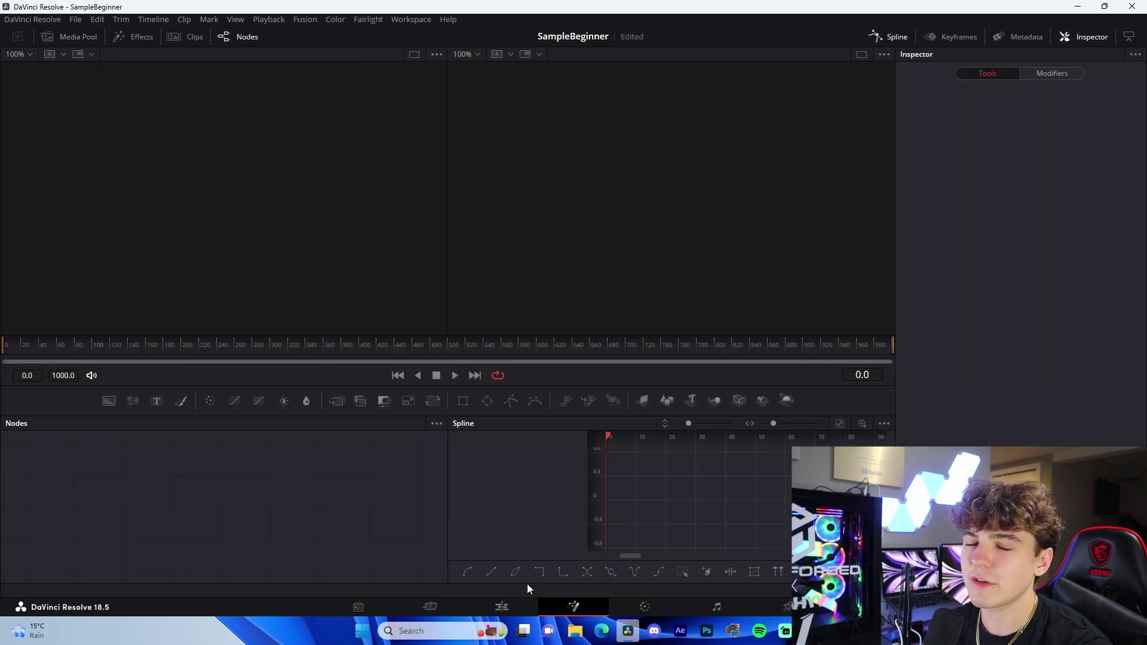
left_click(642, 607)
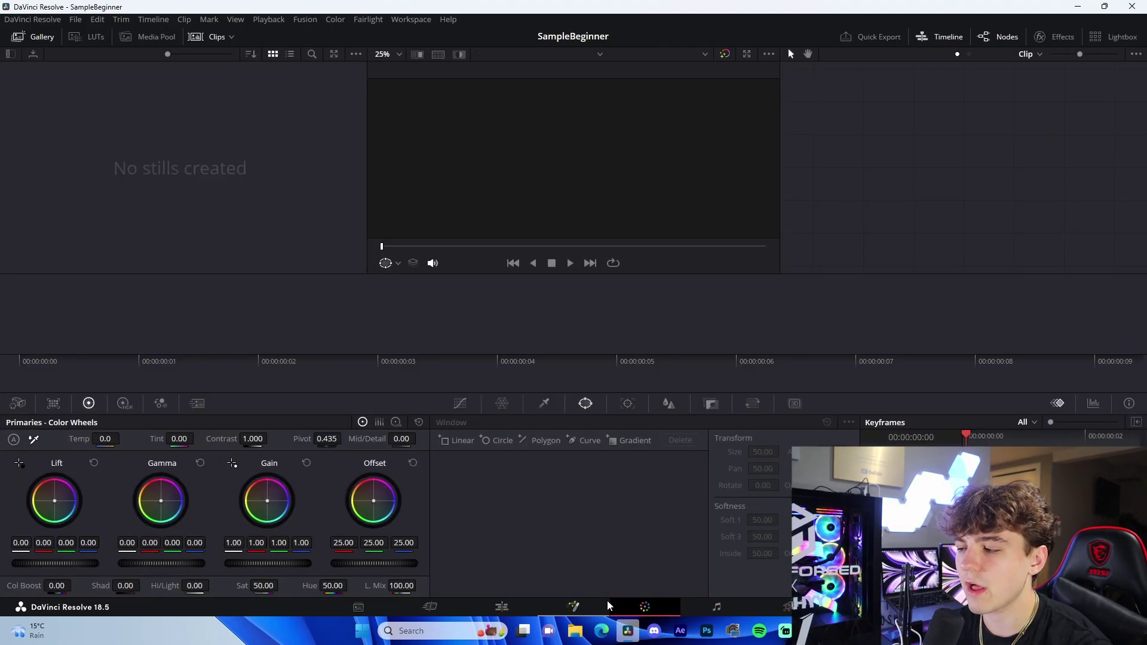
left_click(731, 605)
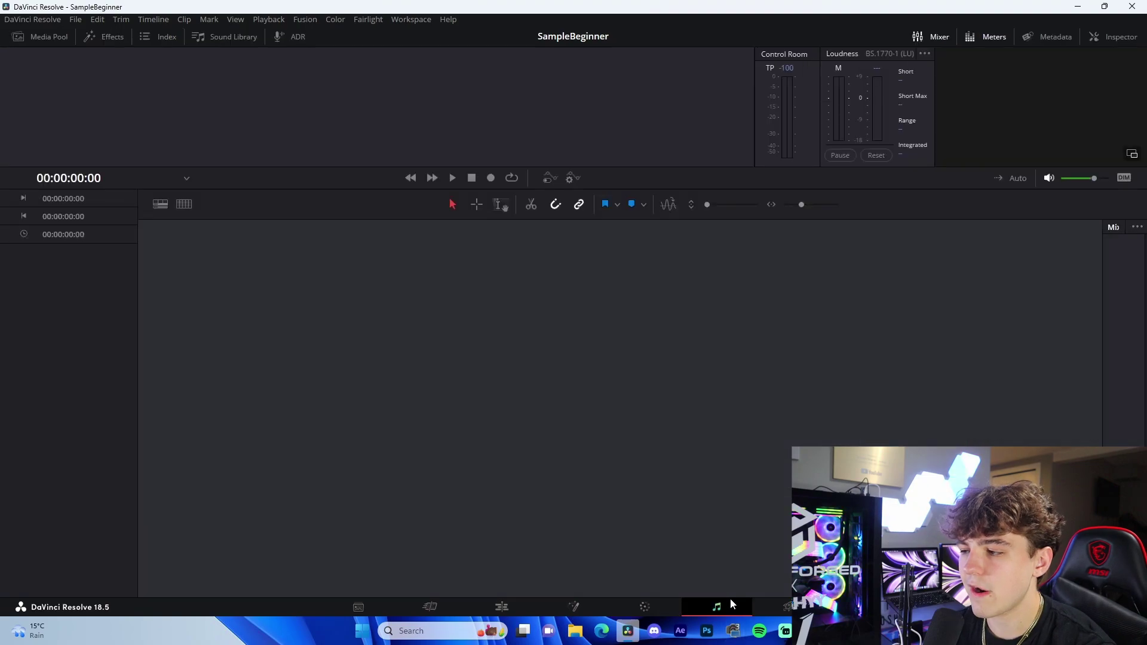
left_click(780, 609)
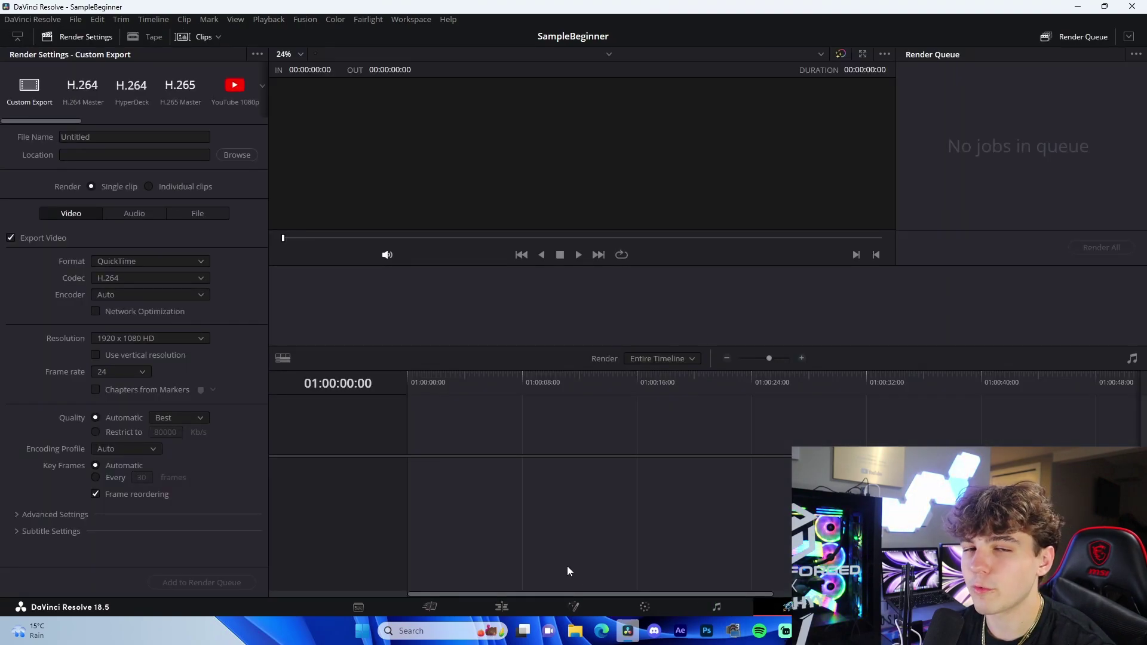
left_click(502, 606)
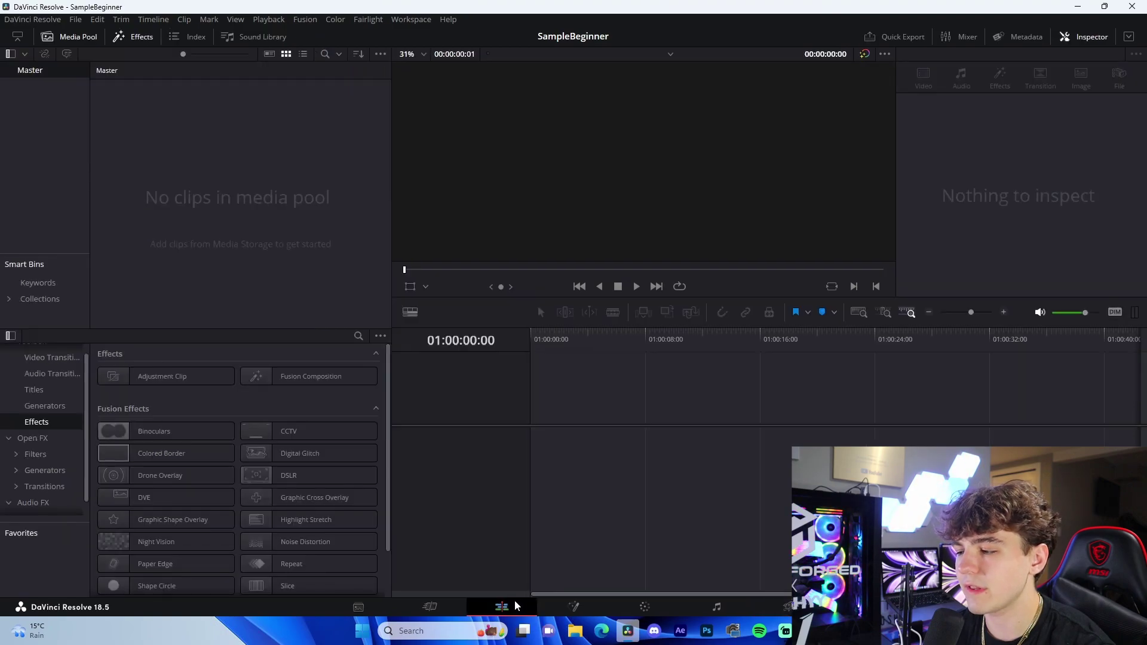
Set the project's timeline frame rate to 60 frames per second in the Project Settings.
left_click(75, 20)
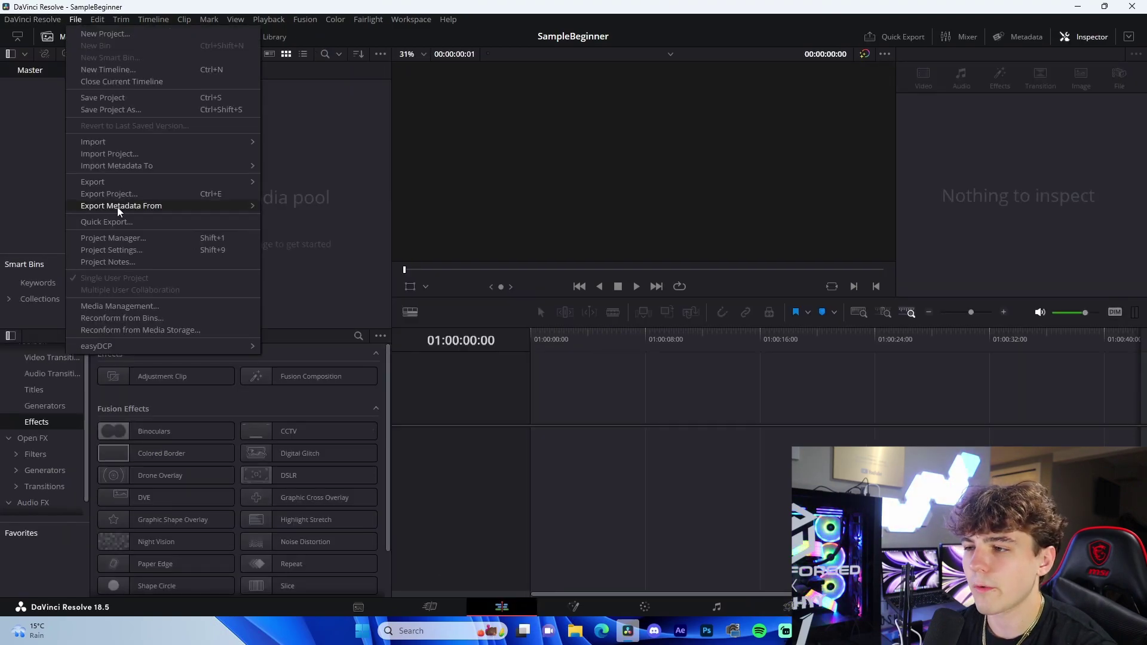
left_click(114, 249)
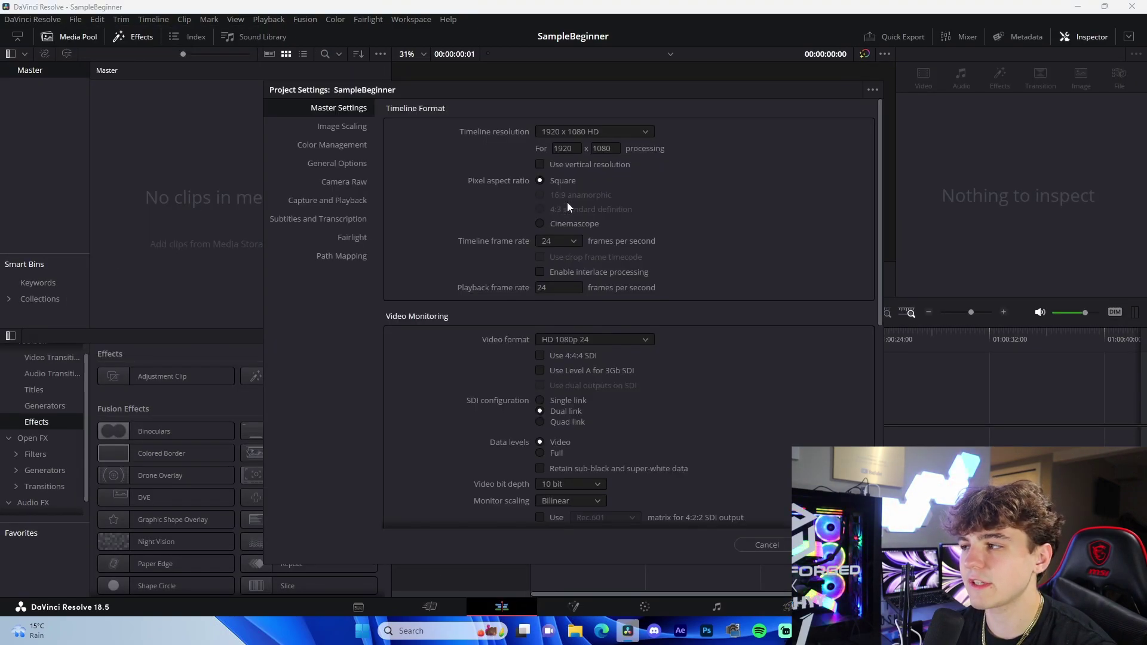
left_click(573, 242)
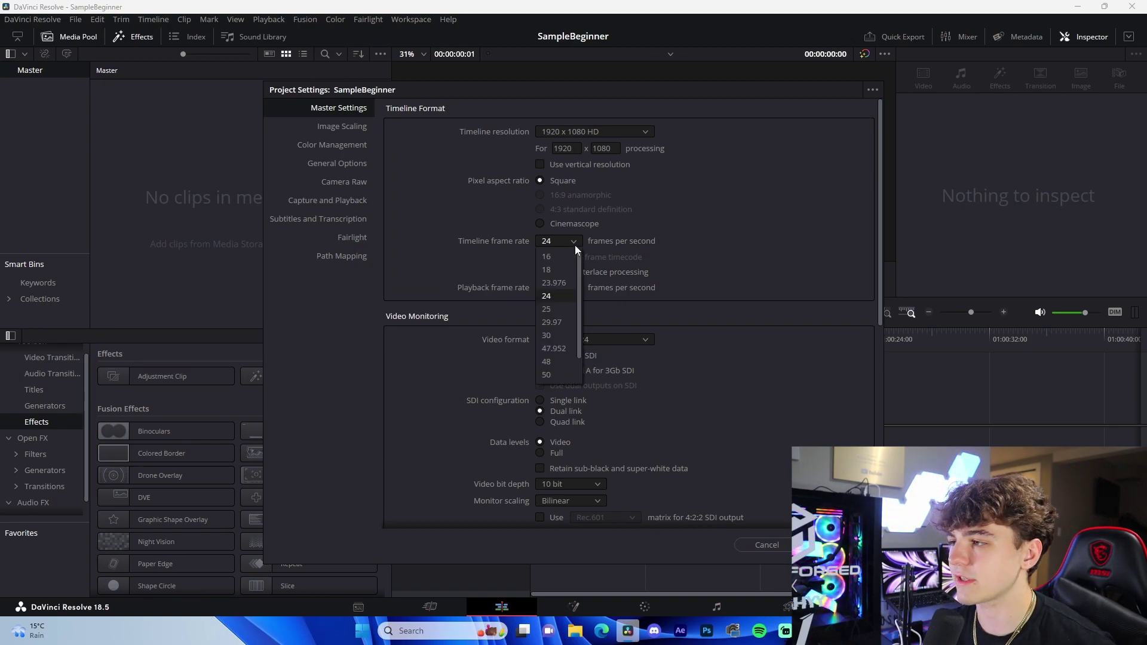
left_click(565, 373)
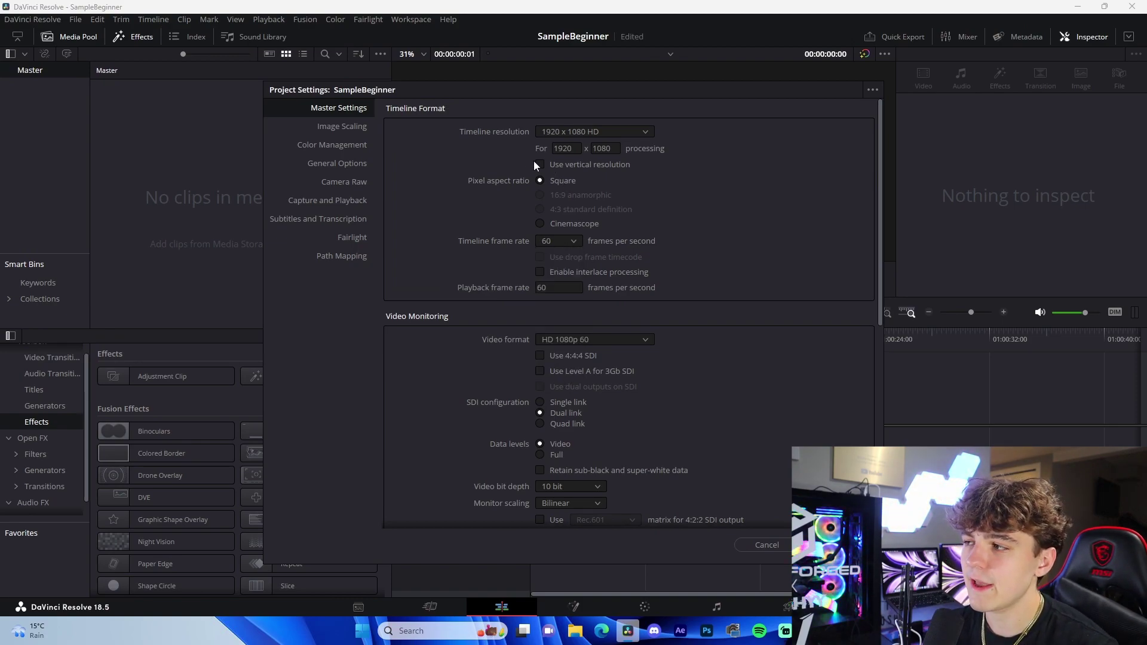
Choose 1920 x 1080 HD as the timeline resolution and save the project settings.
left_click(564, 135)
left_click(558, 163)
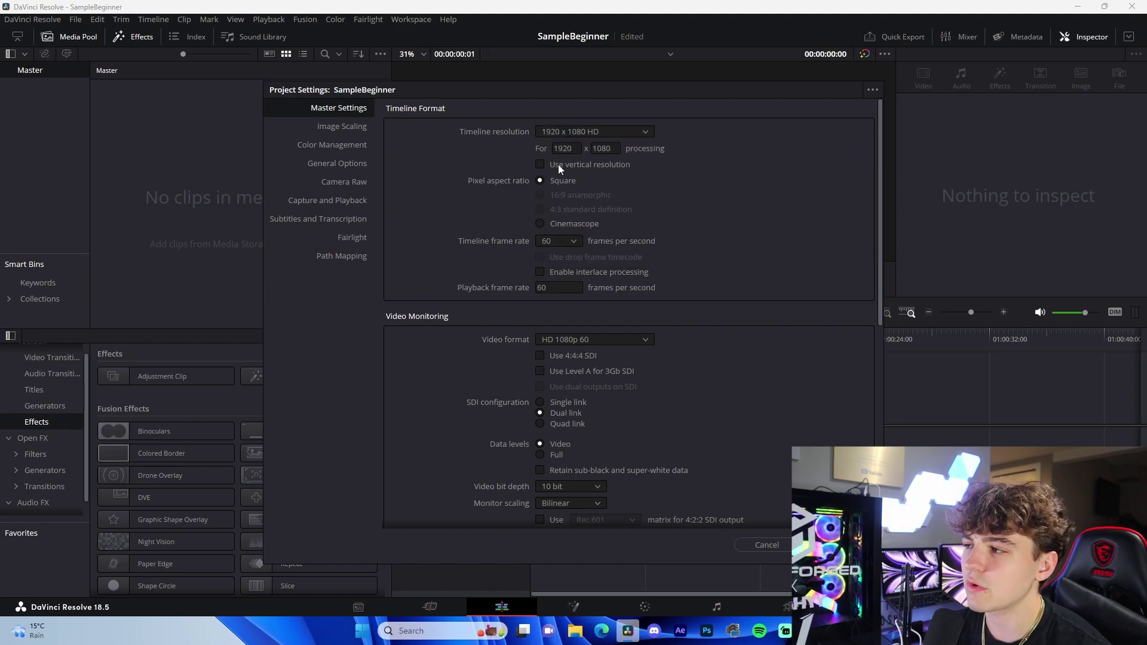
left_click(565, 134)
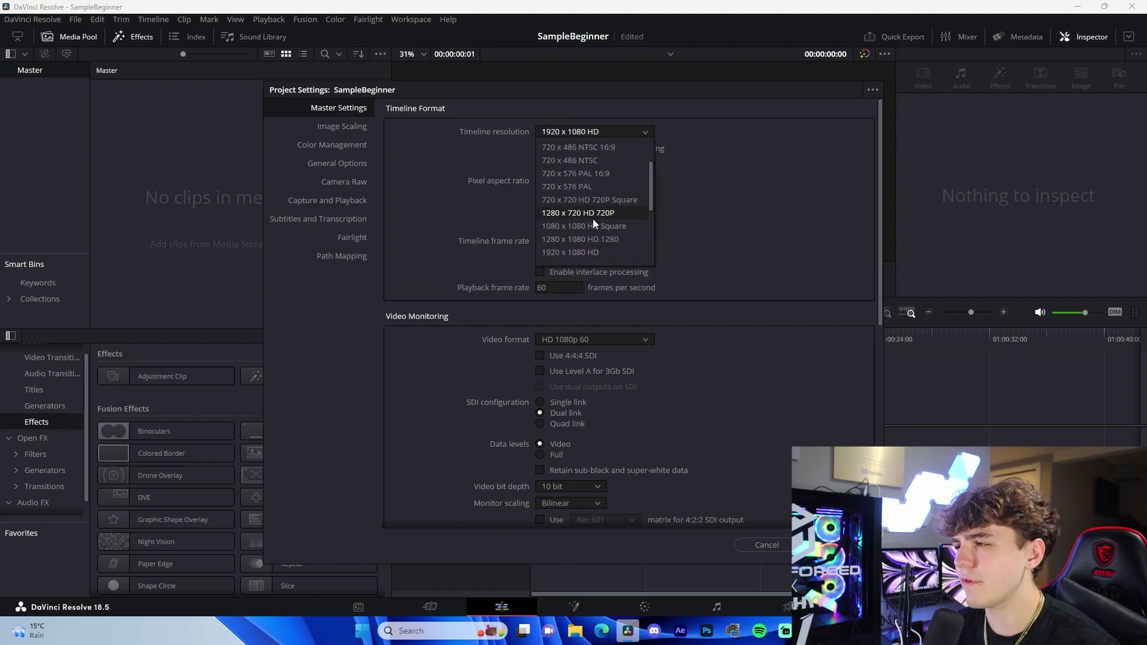
left_click(579, 253)
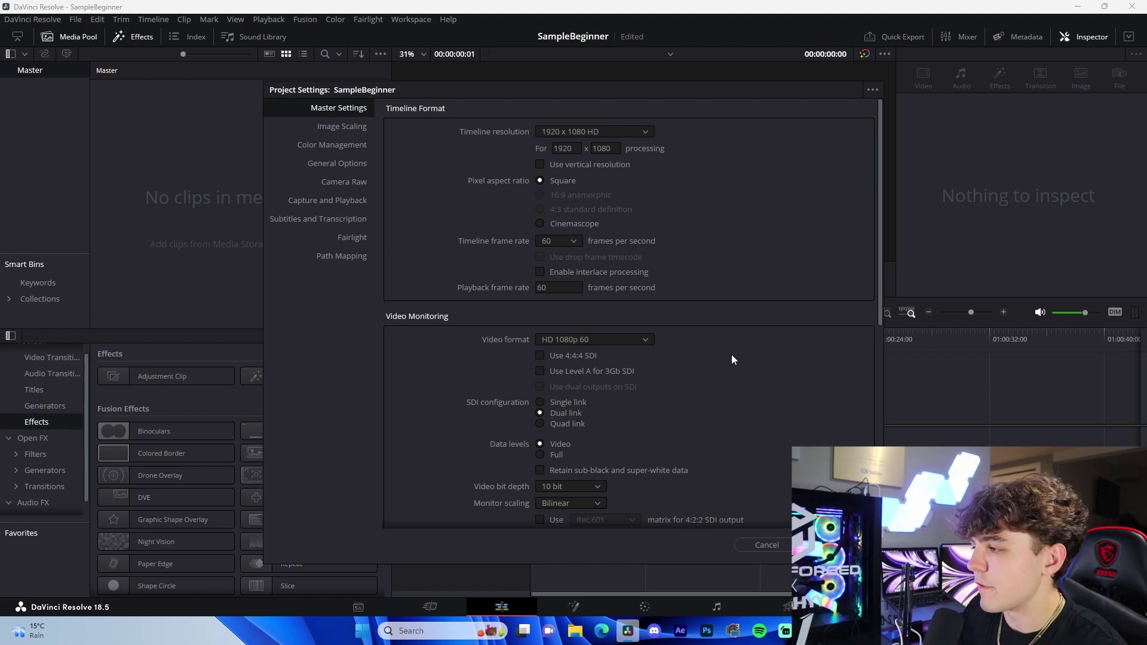
left_click(841, 545)
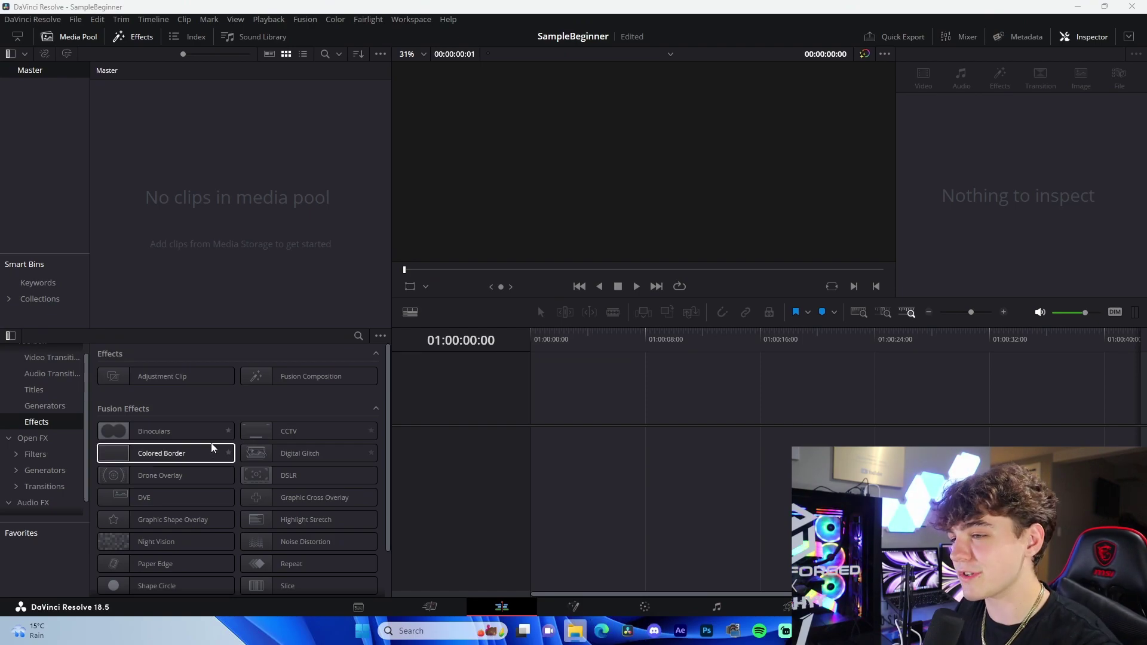
Import the MVI_1974 clip from the Camera Footage folder into the media pool and close the file window.
left_click(575, 631)
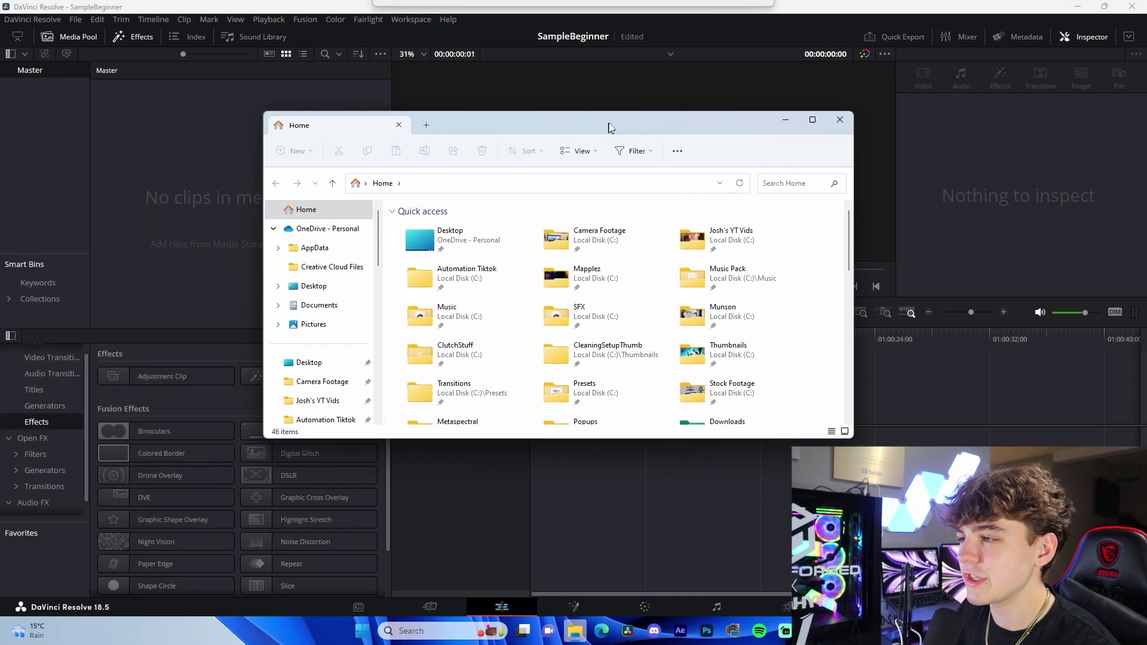
left_click(338, 378)
scroll(567, 345, "down", 10)
left_click_drag(553, 323, 221, 233)
left_click(599, 371)
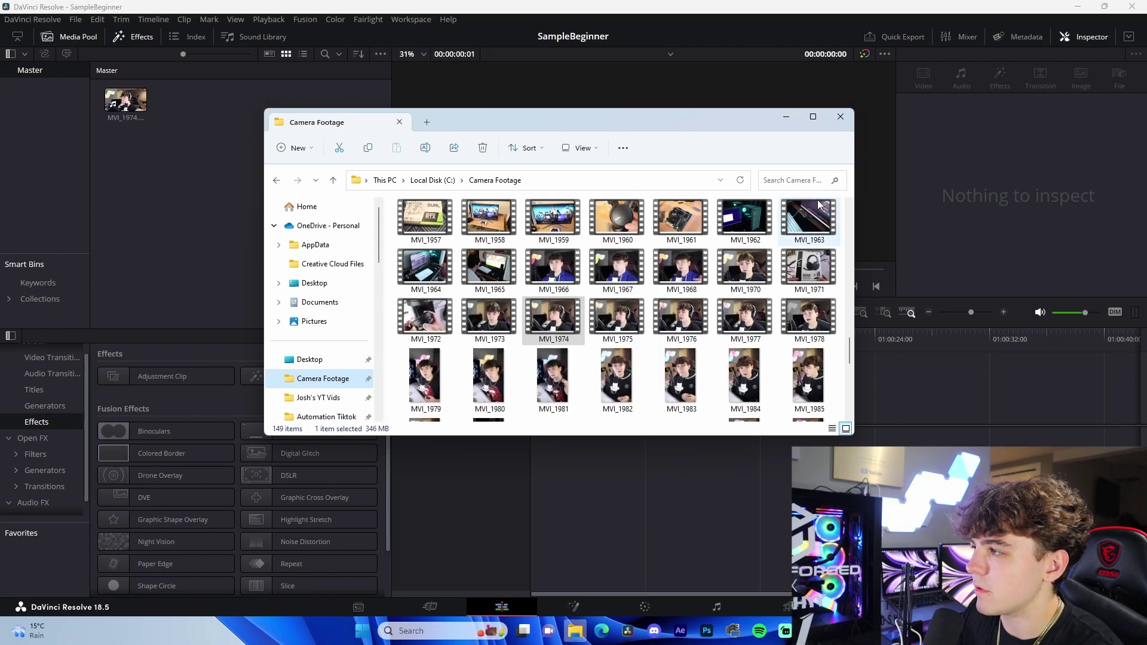
left_click(845, 120)
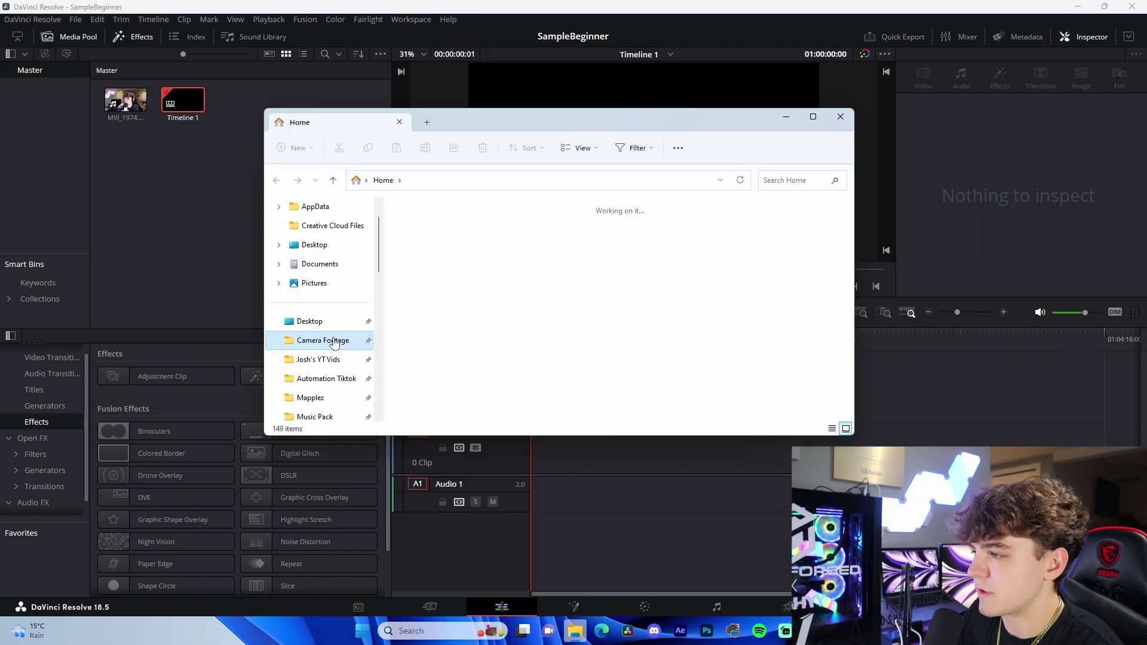
Import the MVI_1991 clip from the Camera Footage folder into the project.
left_click(328, 339)
scroll(624, 320, "down", 12)
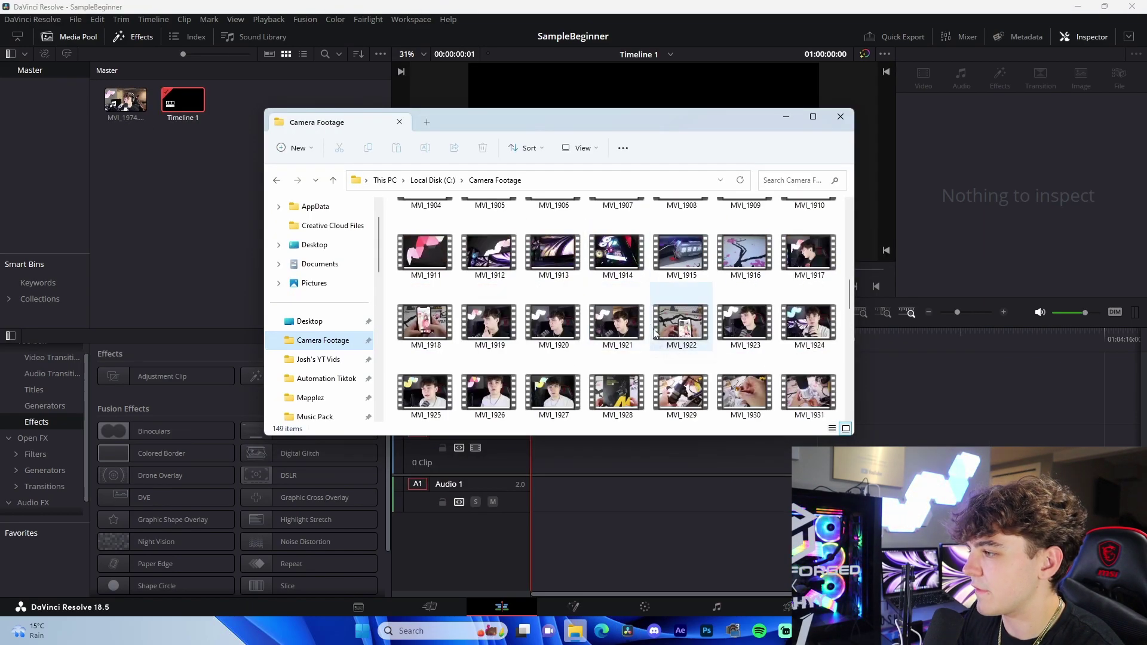
left_click_drag(656, 334, 593, 435)
left_click(929, 312)
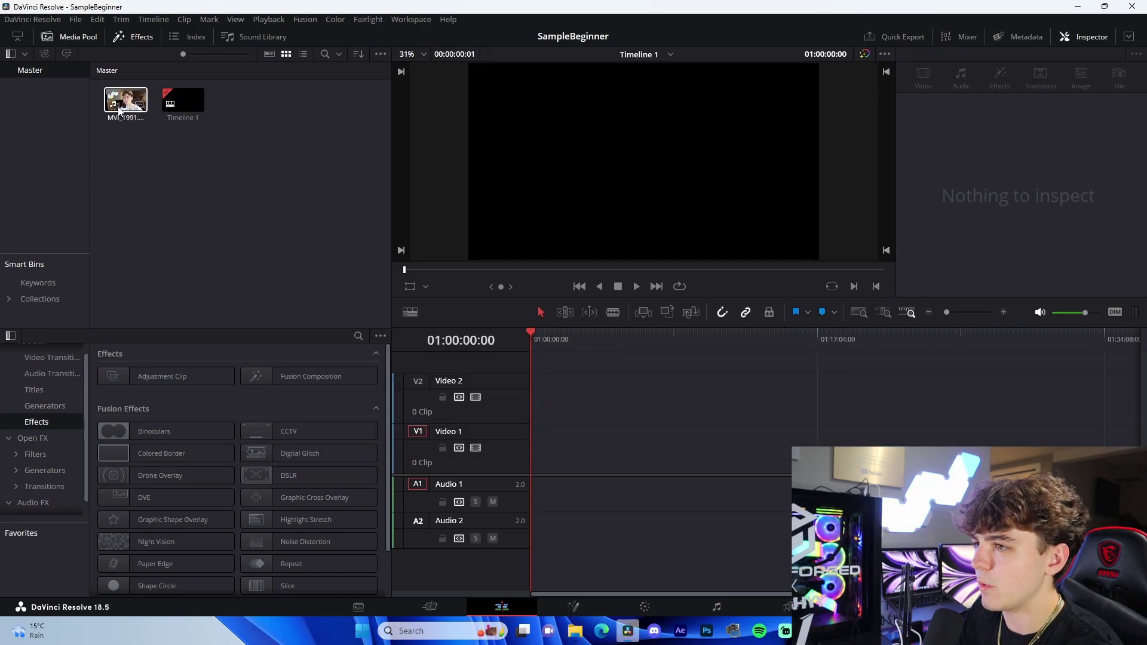
Preview the MVI_1991 clip in the viewer and place it at the start of the Video 1 and Audio 1 tracks.
left_click(120, 109)
left_click(271, 173)
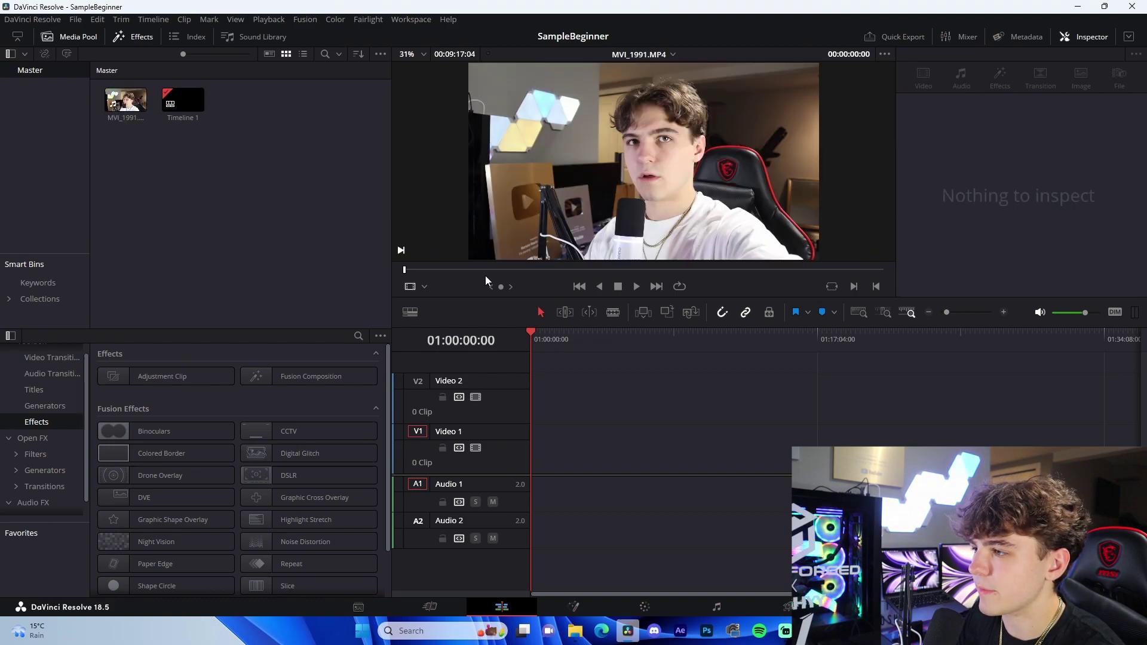
left_click(131, 114)
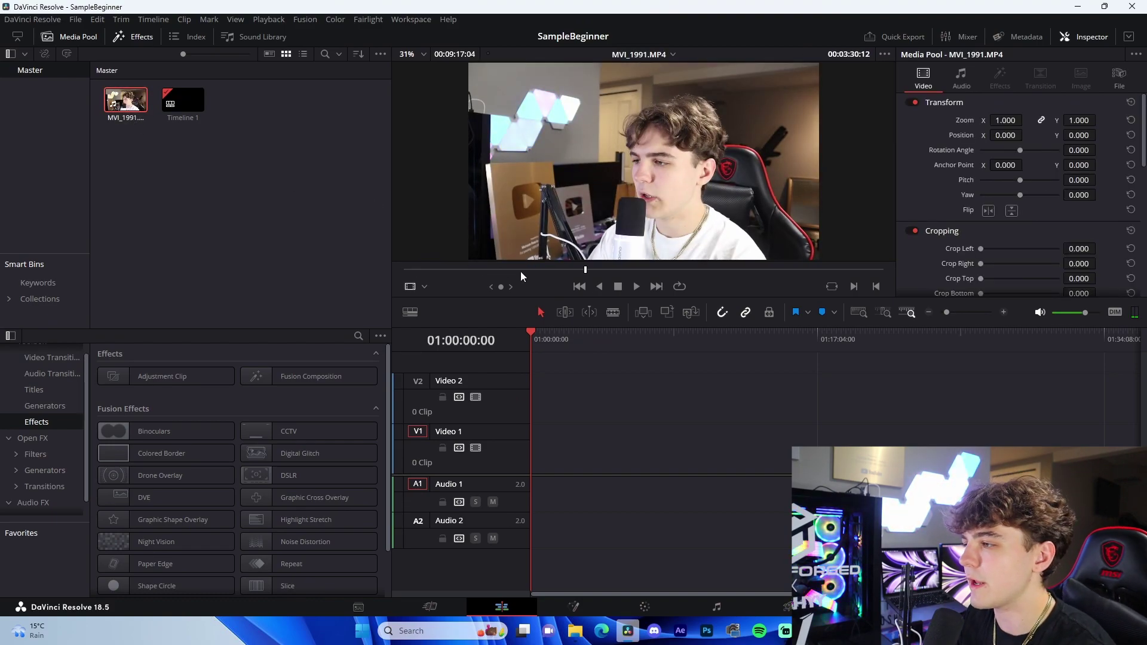
mouse_move(520, 273)
left_mouse_down()
mouse_move(731, 283)
mouse_move(713, 304)
mouse_move(416, 287)
mouse_move(534, 270)
left_mouse_up()
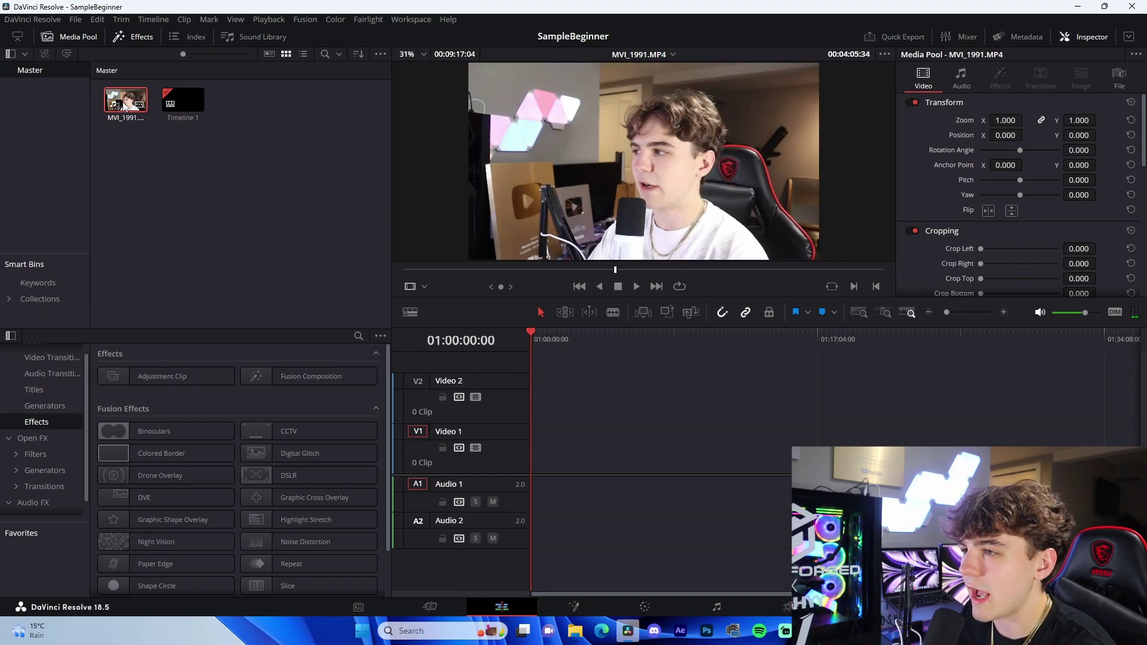
left_click_drag(126, 111, 497, 445)
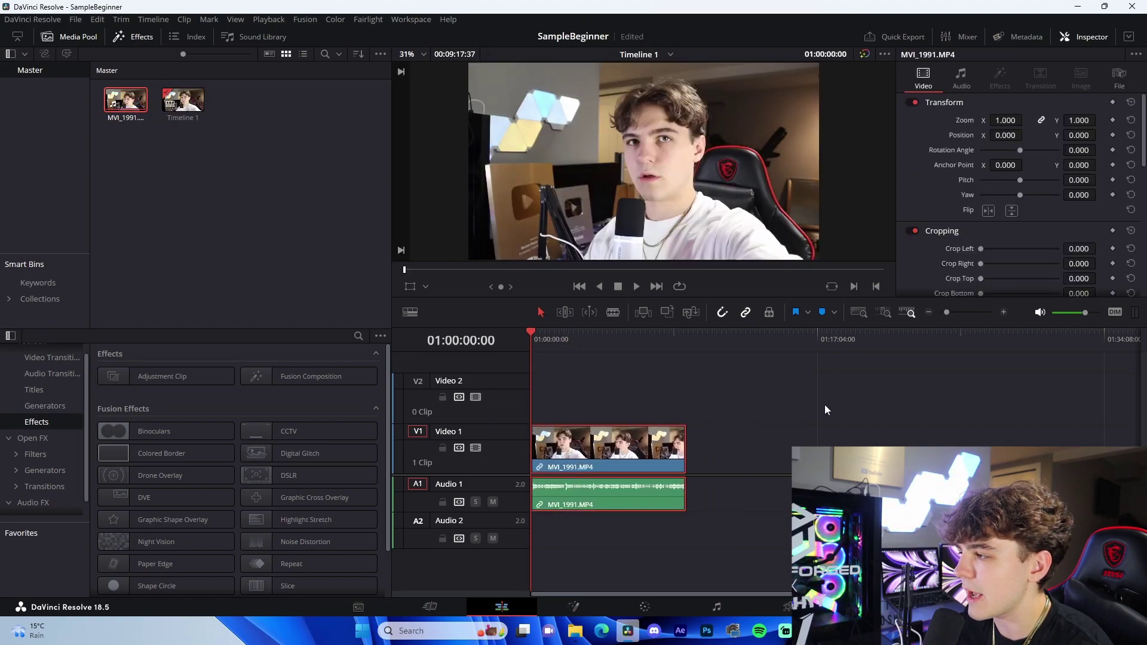
Split the MVI_1991 clip near its start and around a short section just before 01:02:08:00 on the timeline.
key("shift+z")
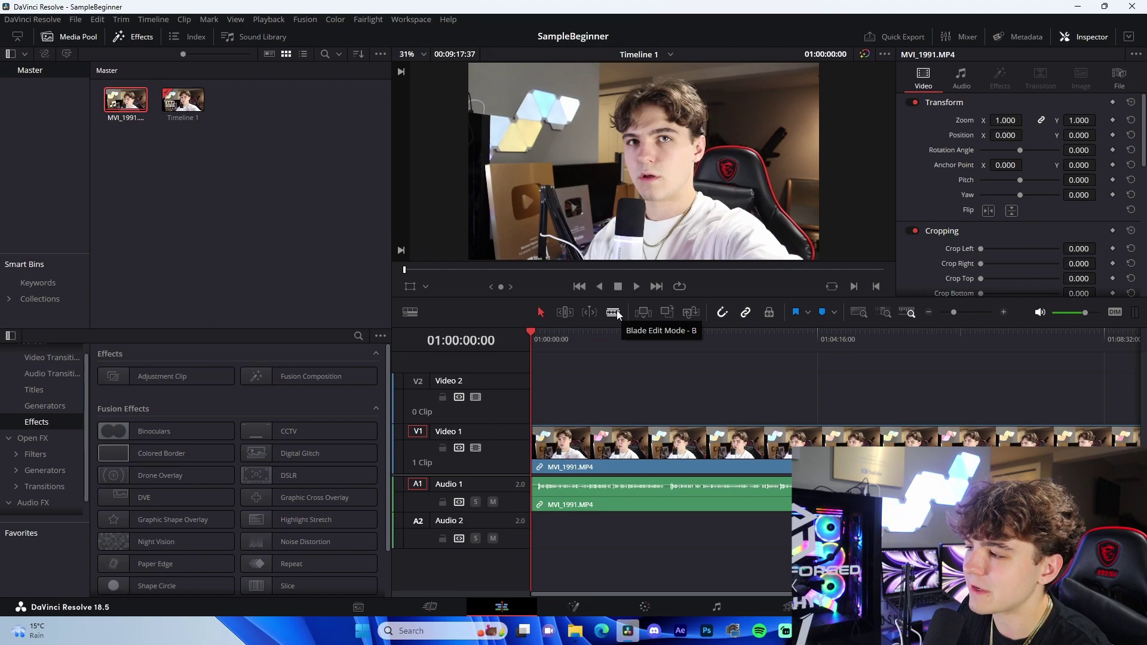
left_click(1003, 311)
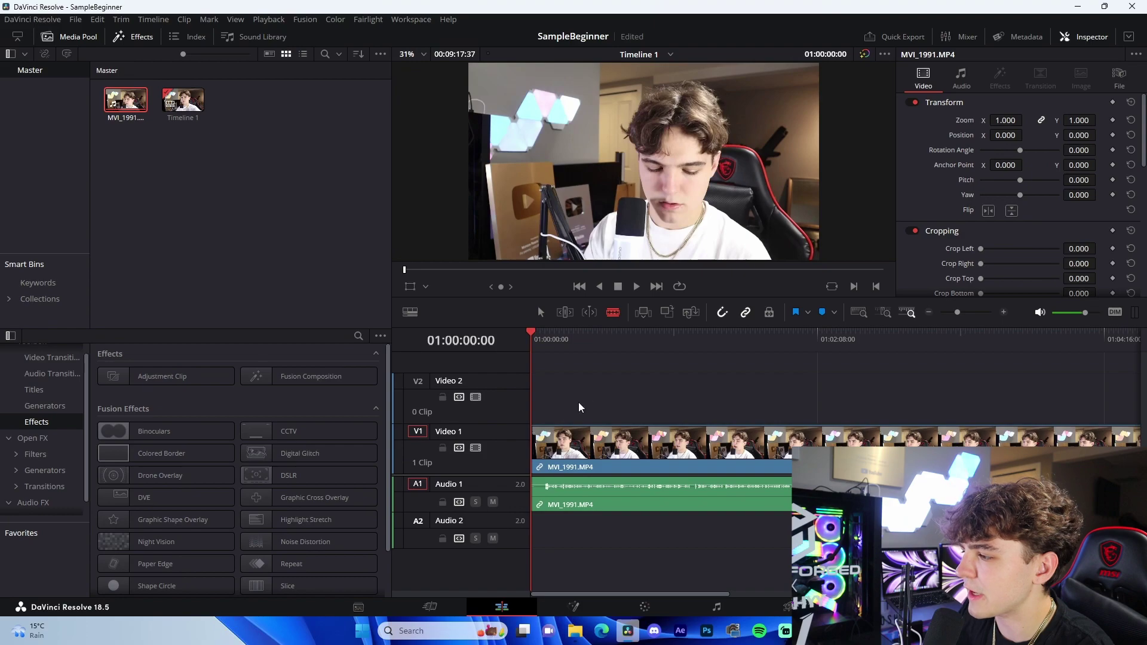
left_click(543, 449)
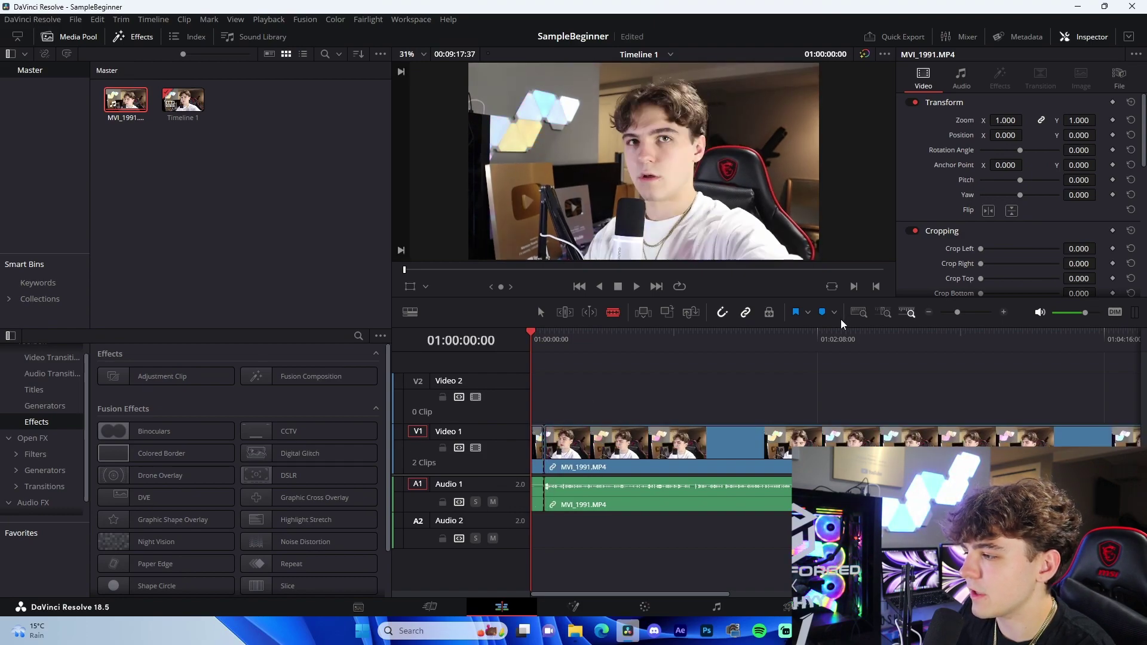
left_click(795, 441)
key("a")
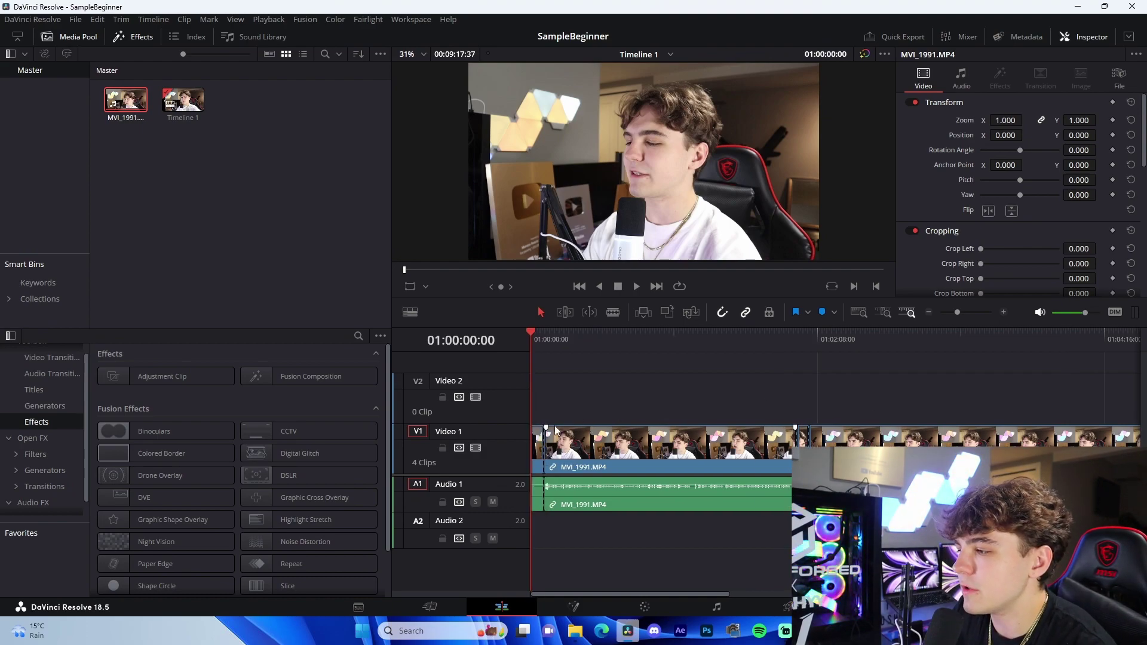
Isolate another short section of the MVI_1991 clip with blade cuts around 01:01:12:16.
left_click(549, 446)
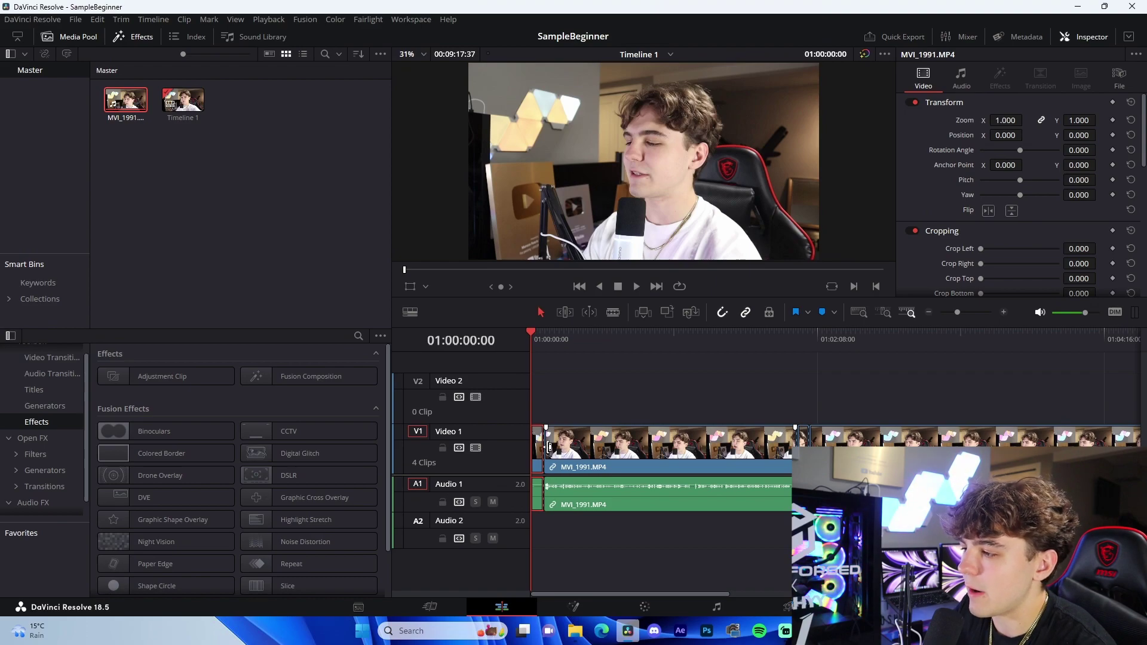
key("b")
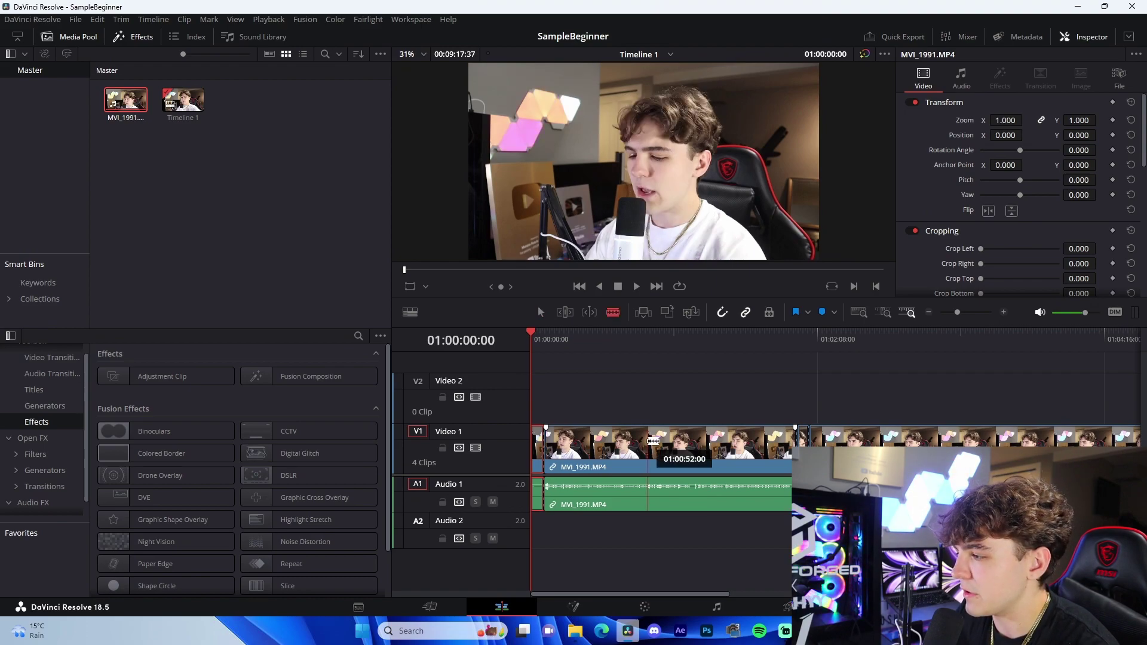
left_click(693, 448)
key("a")
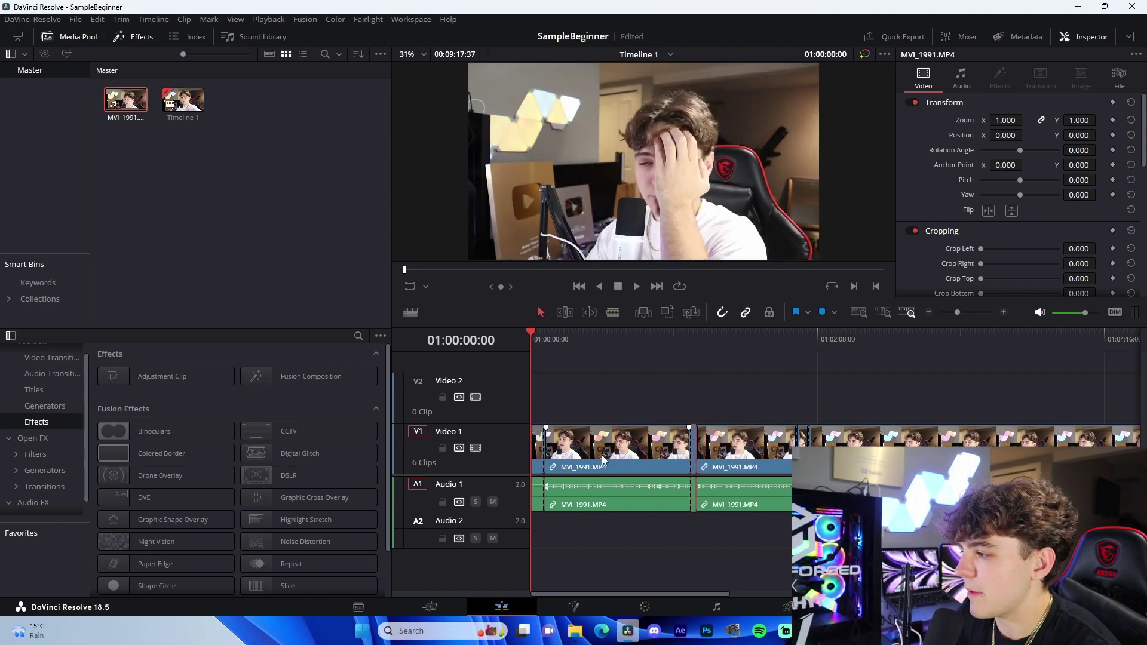
Delete the short opening piece and the other isolated short sections, and close the gaps between the remaining clips.
key("Delete")
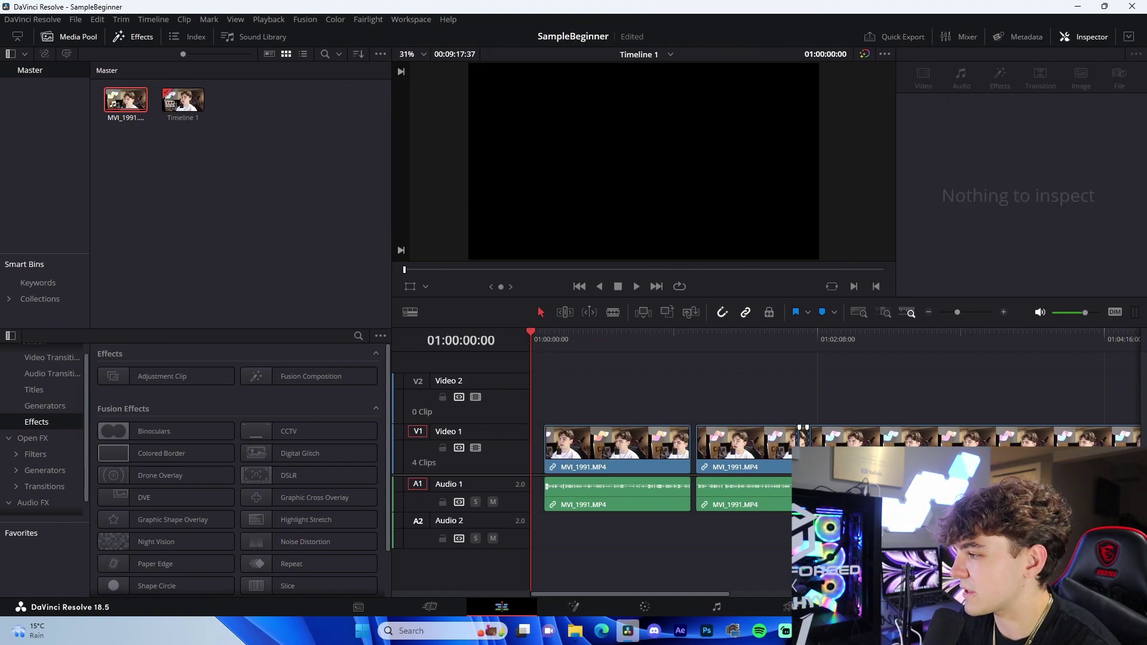
left_click(803, 441)
key("Delete")
left_click_drag(644, 452, 631, 453)
left_click_drag(769, 456, 751, 455)
left_click_drag(846, 452, 811, 452)
Split the long last clip roughly halfway between 01:02:08:00 and 01:04:16:00 and remove a short piece after the cut.
left_click(1016, 433)
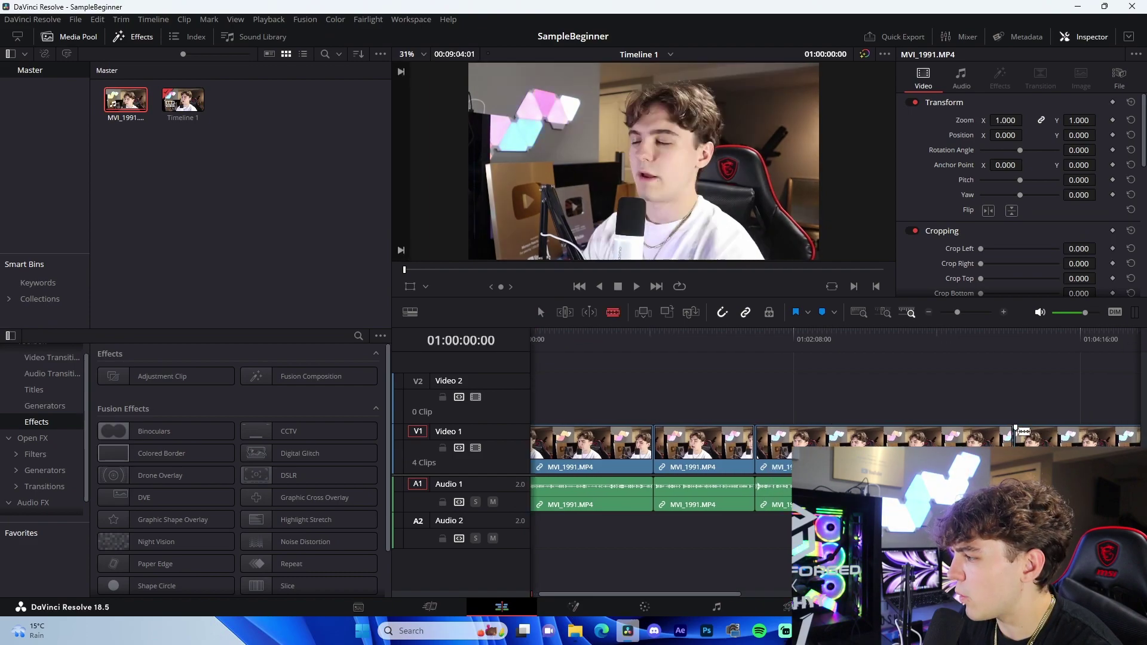
key("a")
left_click_drag(1016, 438, 1045, 438)
scroll(918, 438, "right", 3)
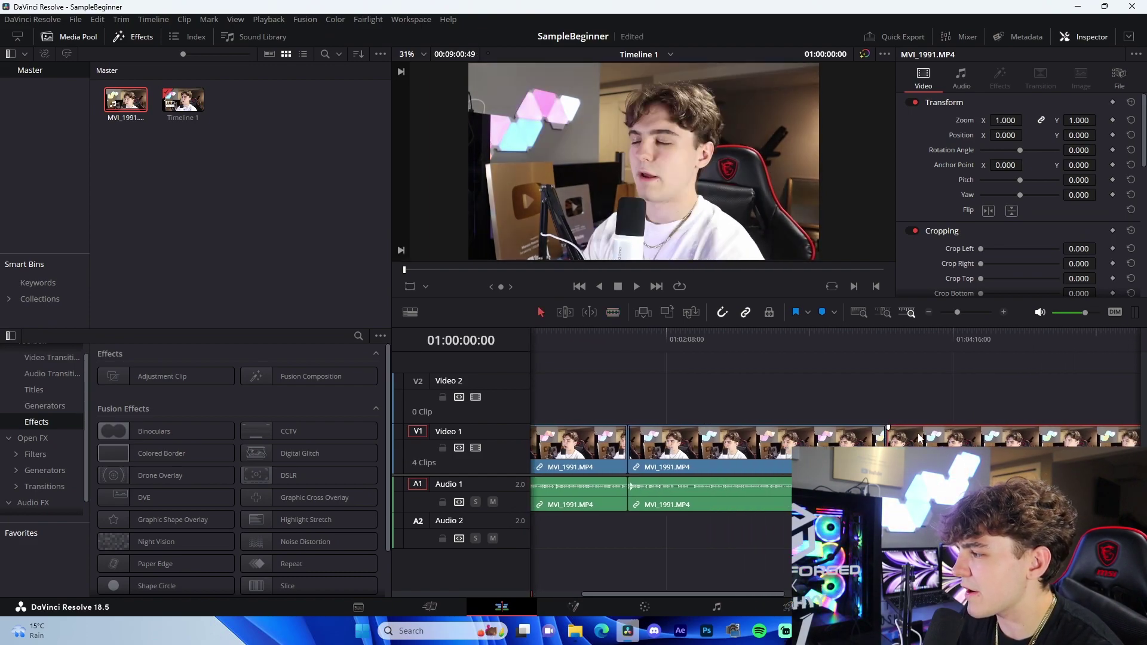
Cut out and delete a short section of the last clip shortly after 01:04:16:00.
key("b")
left_click(996, 439)
left_click(999, 439)
key("a")
left_click(998, 441)
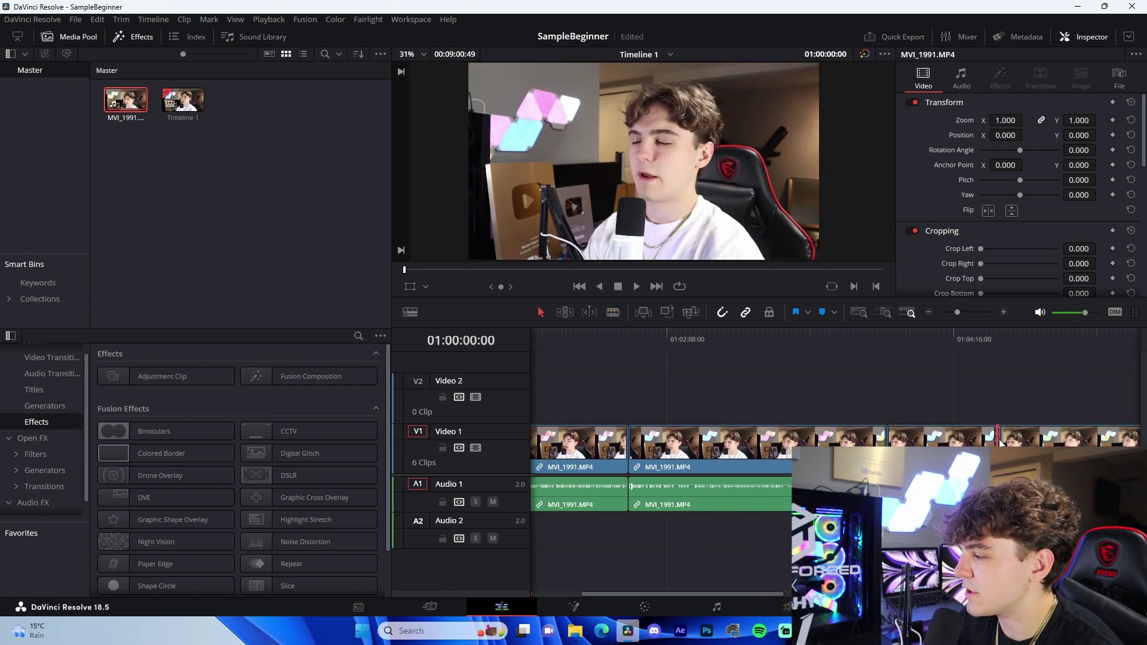
key("Delete")
Delete the remaining long piece of footage at the end, leaving four MVI_1991 clips on the timeline.
scroll(852, 419, "left", 3)
scroll(852, 419, "right", 2)
left_click(1090, 438)
key("Delete")
scroll(807, 440, "left", 1)
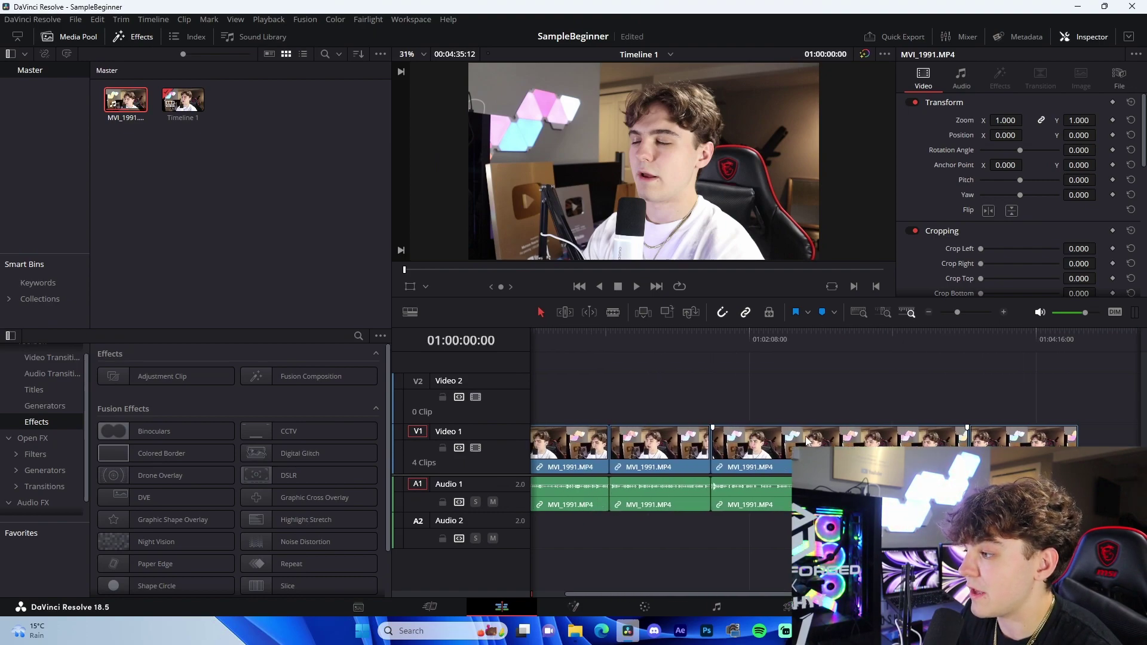
scroll(824, 439, "left", 2)
left_click(929, 312)
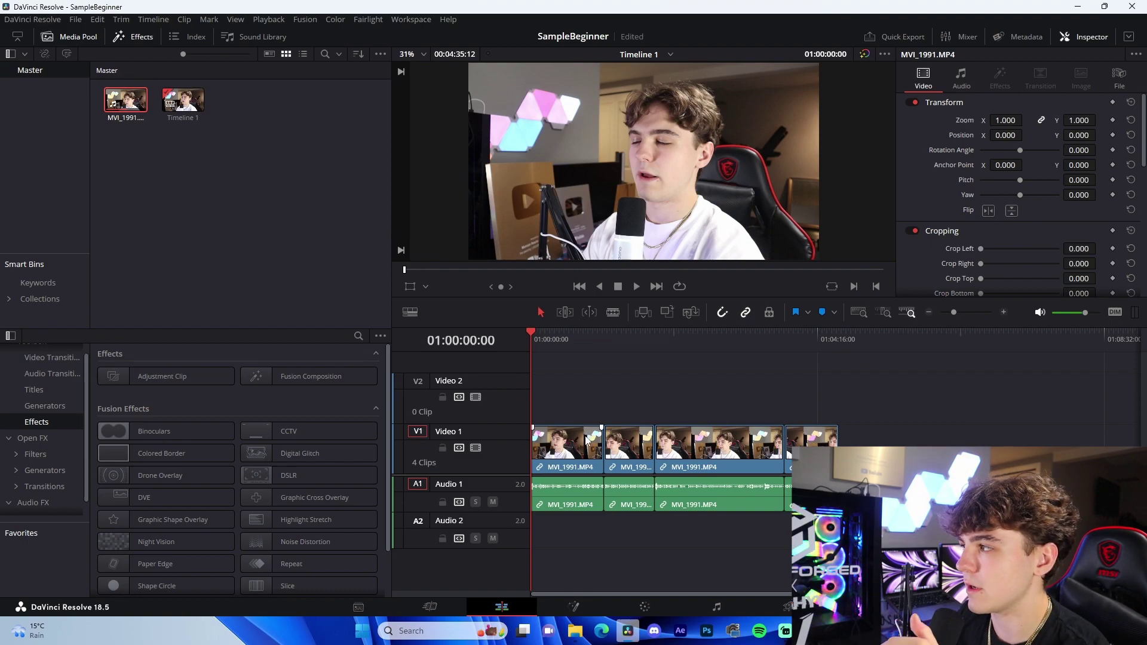
Hide and reopen the Inspector and look over its video properties from Transform down to Lens Correction.
left_click(1074, 36)
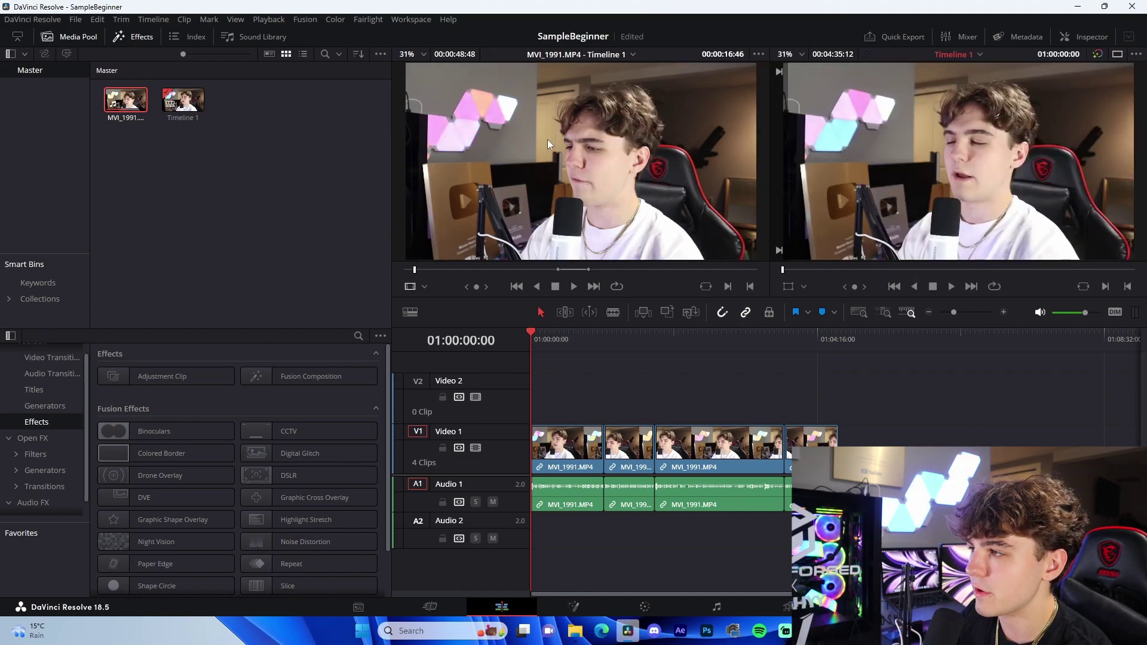
left_click(1091, 39)
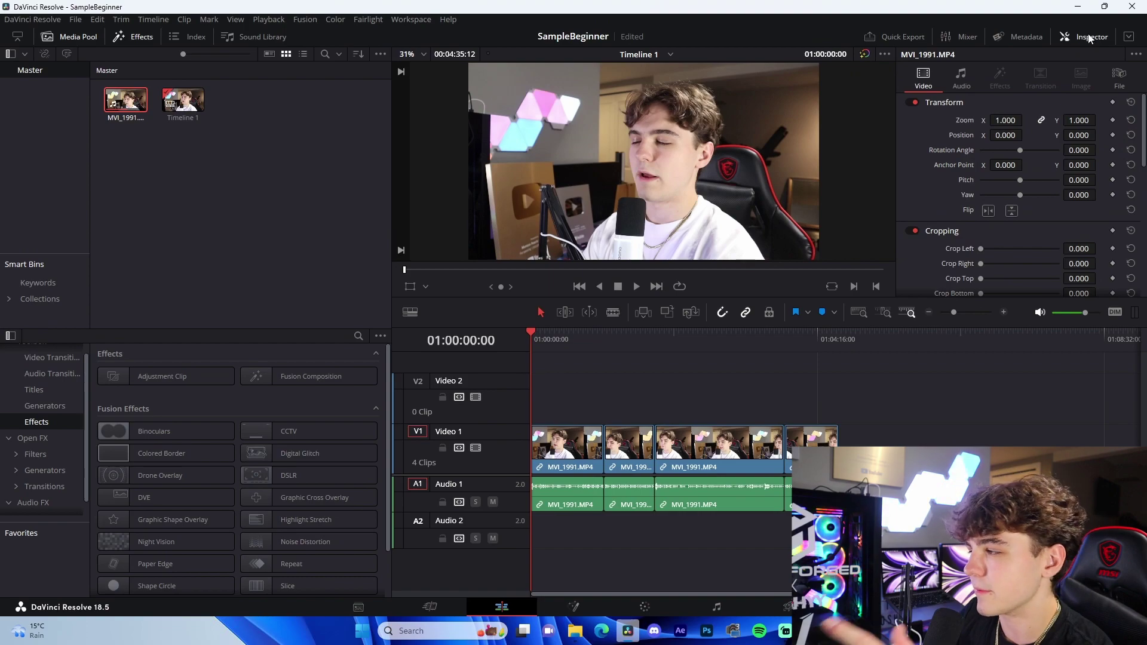
scroll(933, 147, "down", 10)
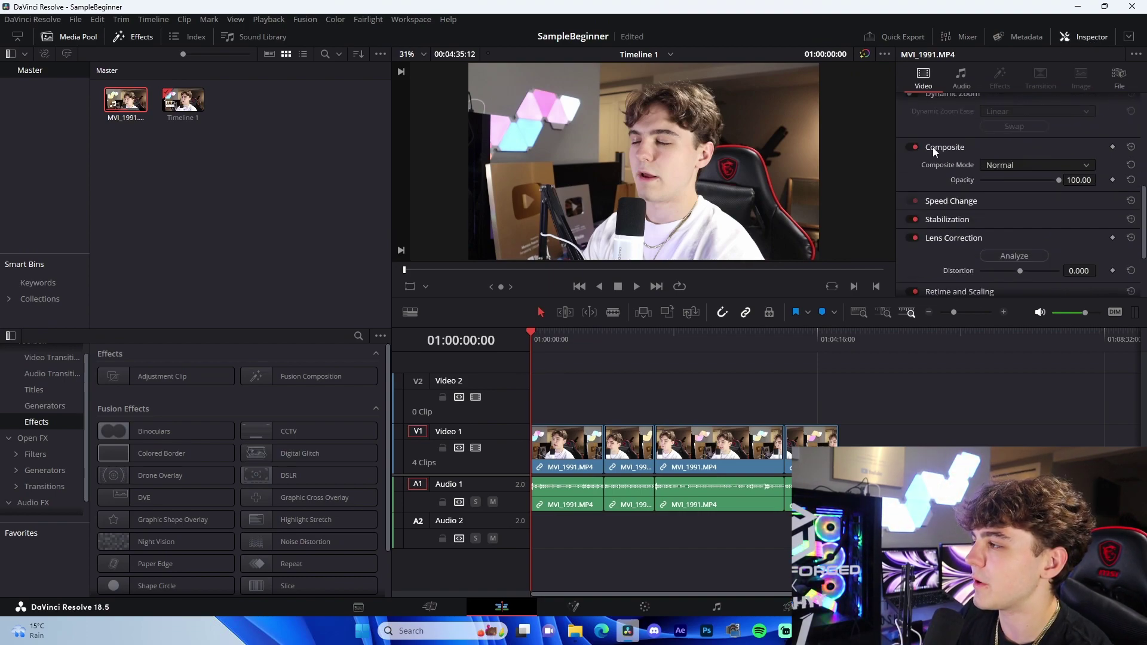
scroll(975, 170, "up", 10)
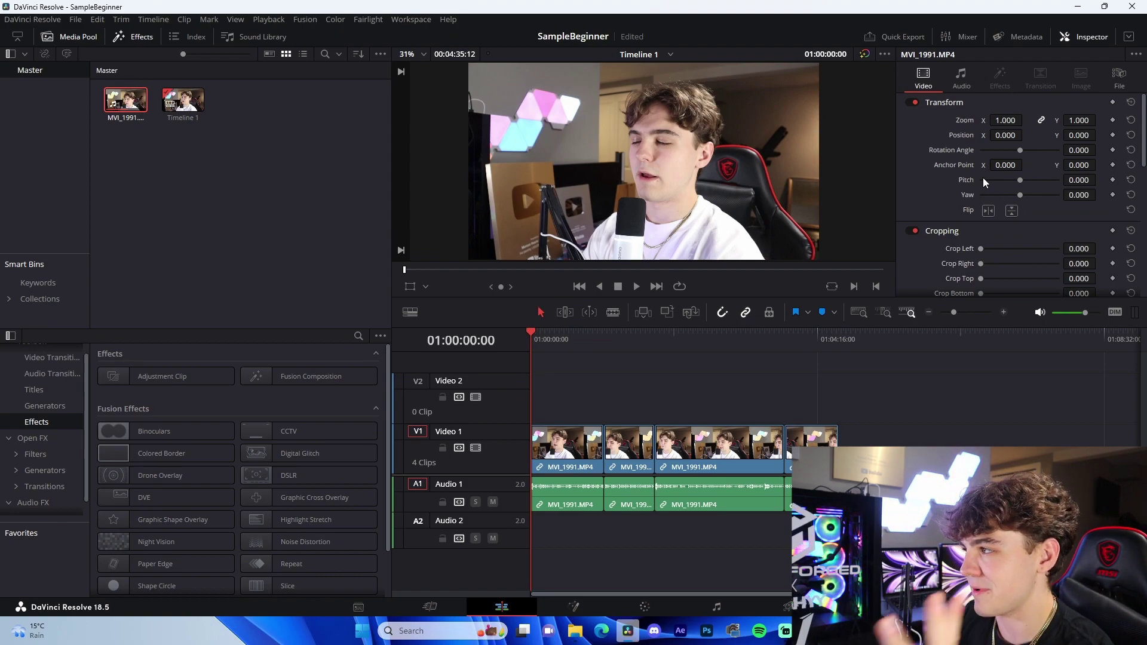
Try a different linked zoom on the first timeline clip, play it back briefly and undo the zoom change.
left_click(588, 440)
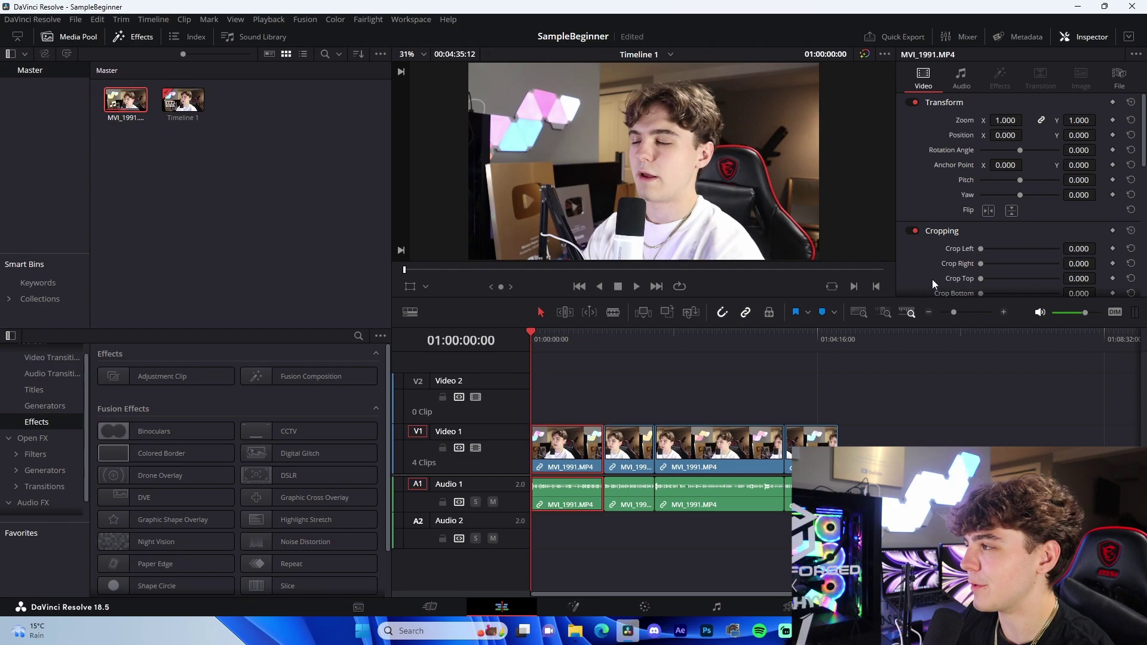
mouse_move(1007, 119)
left_mouse_down()
mouse_move(979, 119)
mouse_move(1043, 120)
mouse_move(986, 119)
mouse_move(1033, 119)
mouse_move(1014, 118)
left_mouse_up()
key("space")
key("space")
key("ctrl+z")
key("ctrl+z")
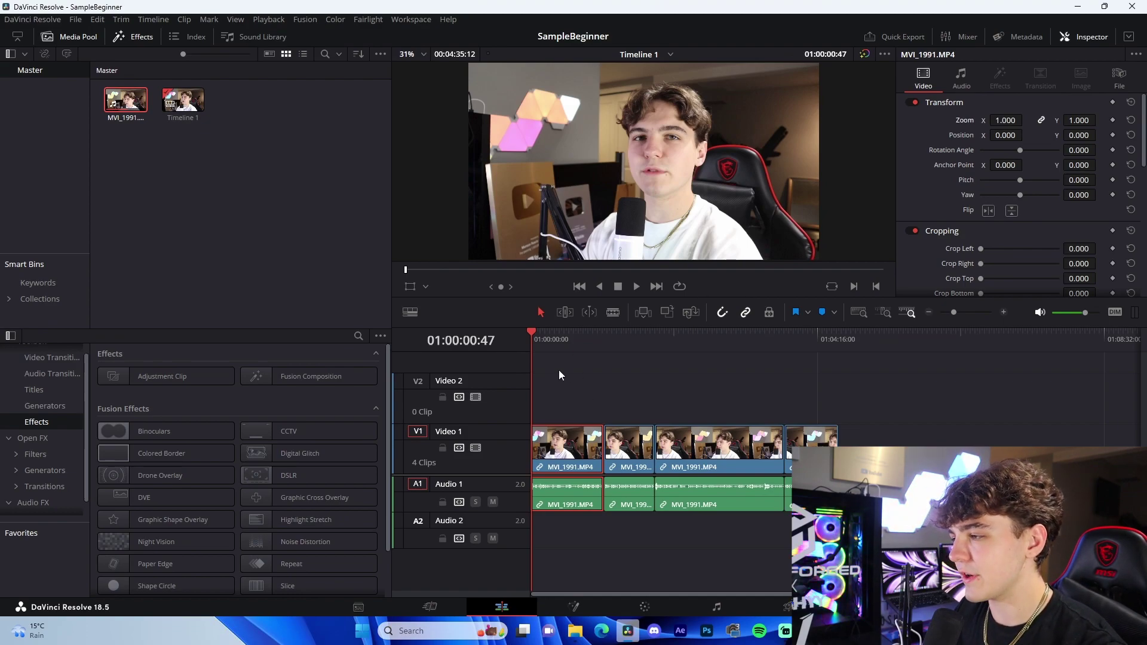
Unlink the first clip's zoom axes, try separate X and Y zoom values such as Y 0.390, and restore the linked 1.000 zoom.
left_click(1042, 121)
mouse_move(1008, 121)
left_mouse_down()
mouse_move(1026, 120)
mouse_move(1004, 120)
left_mouse_up()
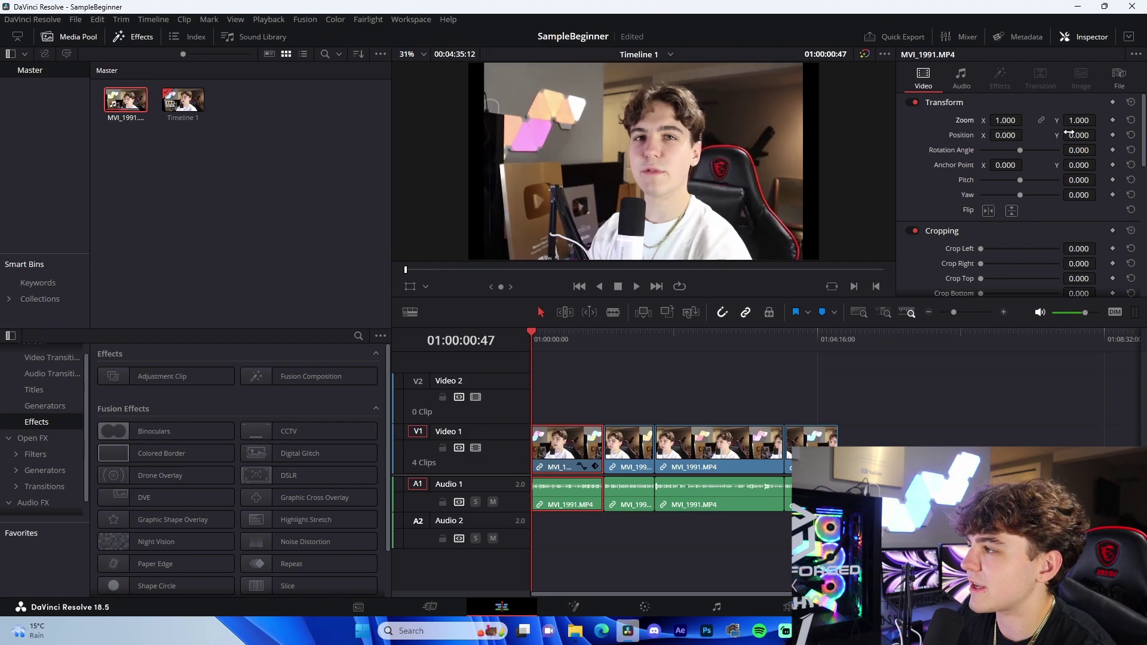
left_click_drag(1075, 122, 1079, 126)
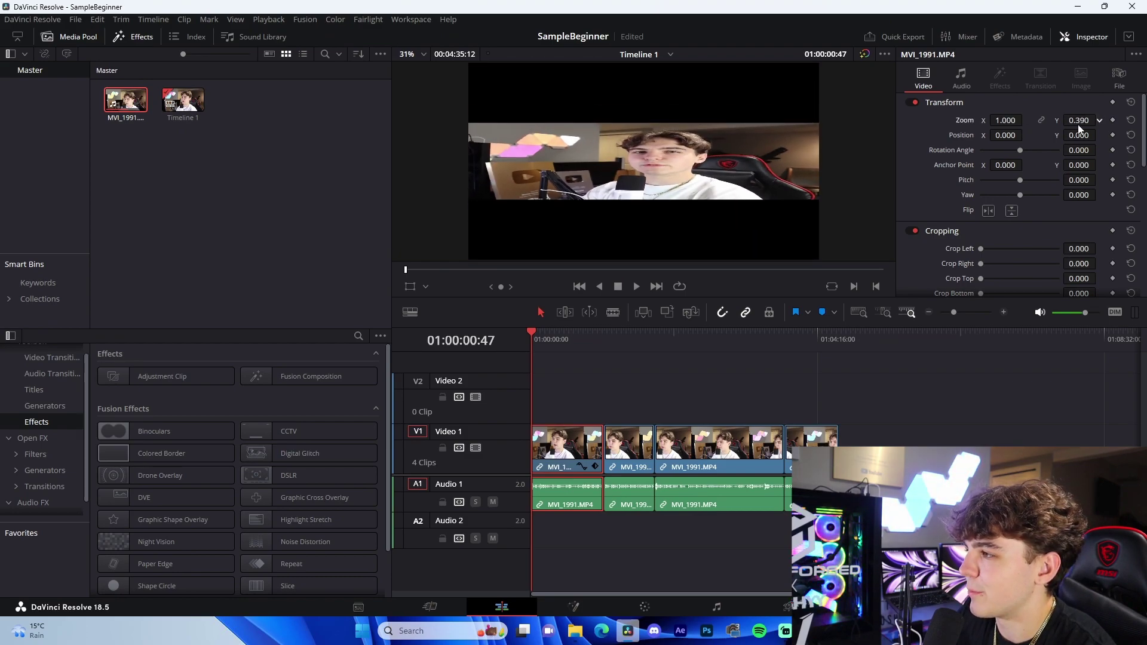
left_click(1041, 121)
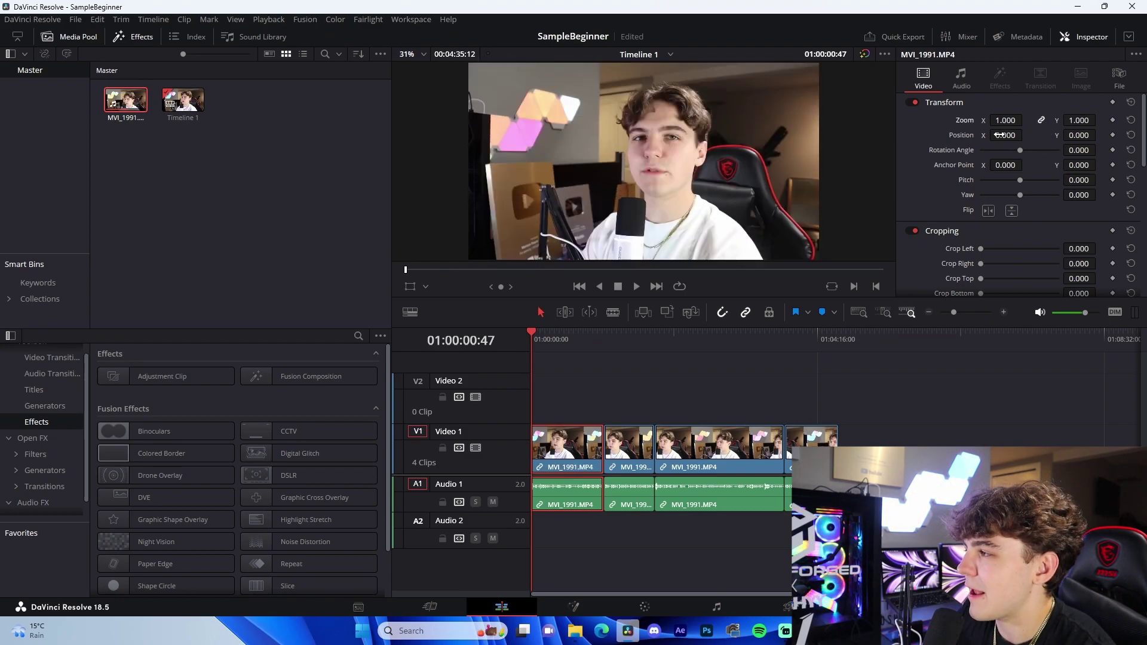
Try shifting the first clip's horizontal position and undo the change.
left_click_drag(1005, 135, 1026, 166)
key("ctrl+z")
key("ctrl+z")
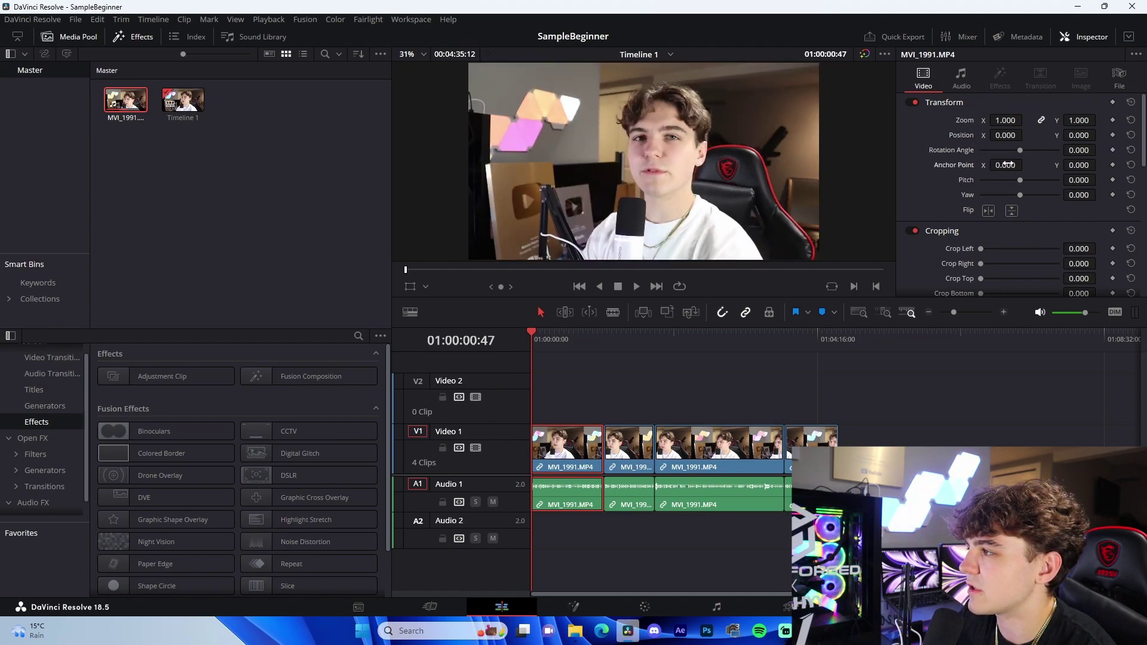
Try zooming the first clip around an anchor point X of -946 and undo the anchor and zoom changes.
left_click_drag(1009, 121, 1038, 120)
mouse_move(1011, 165)
left_mouse_down()
mouse_move(977, 165)
mouse_move(1027, 165)
mouse_move(1020, 179)
left_mouse_up()
left_click_drag(1009, 119, 1026, 120)
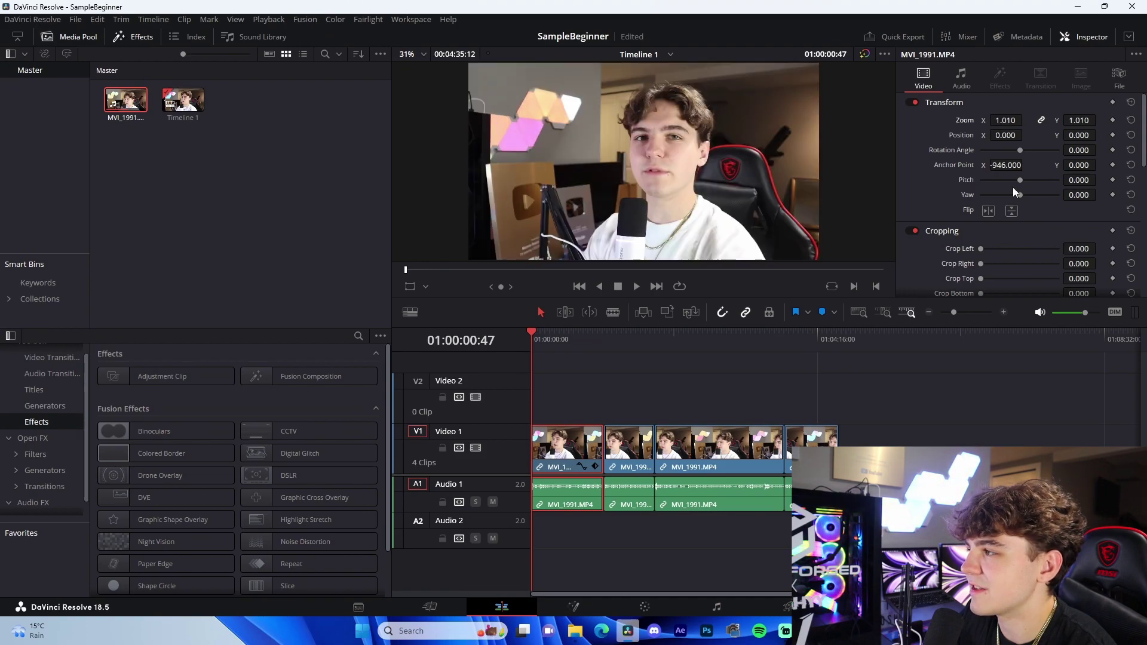
key("ctrl+z")
key("ctrl+z")
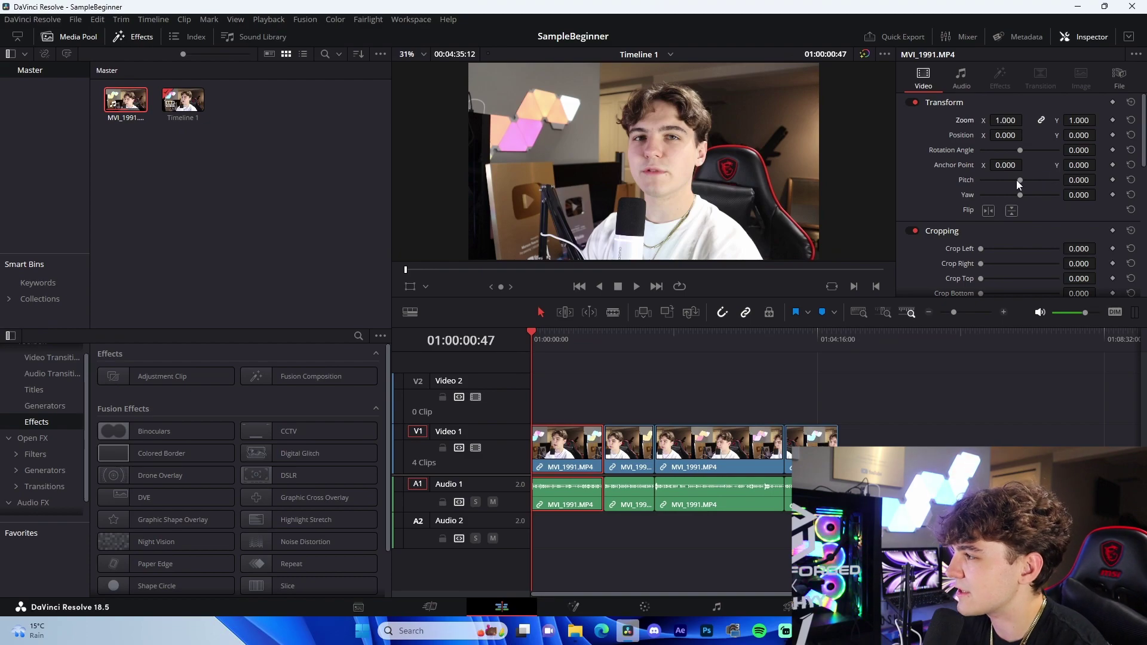
Try a pitch of -1.500 with a Y position of -411, test the yaw as well, and undo these changes.
left_click_drag(1017, 182, 947, 176)
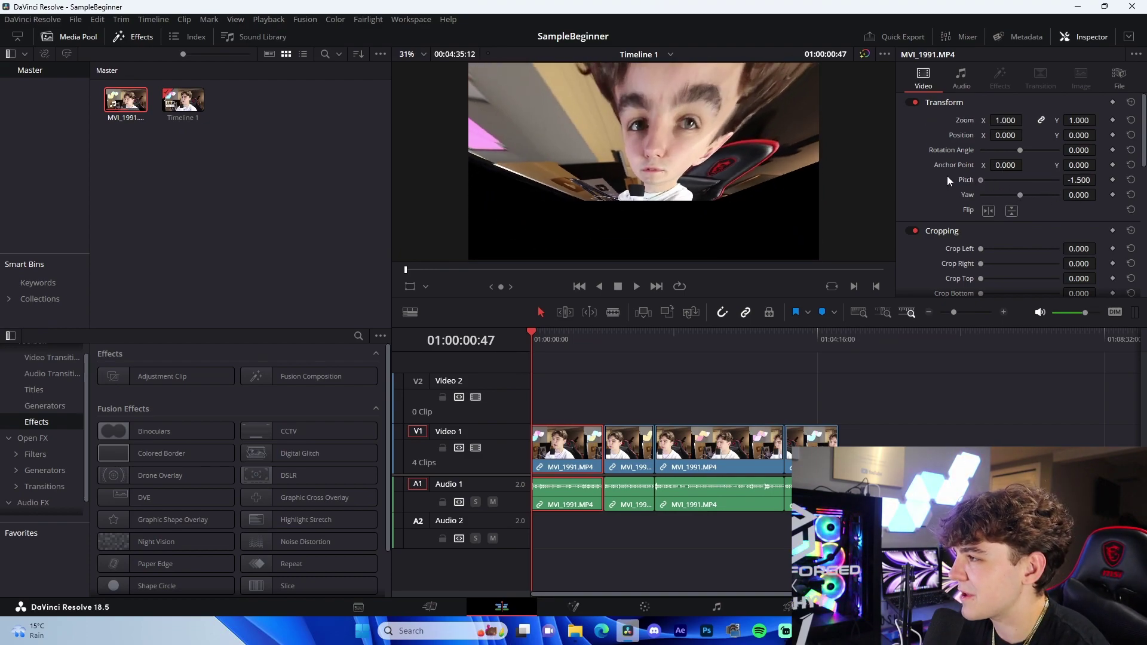
left_click_drag(1079, 136, 1033, 136)
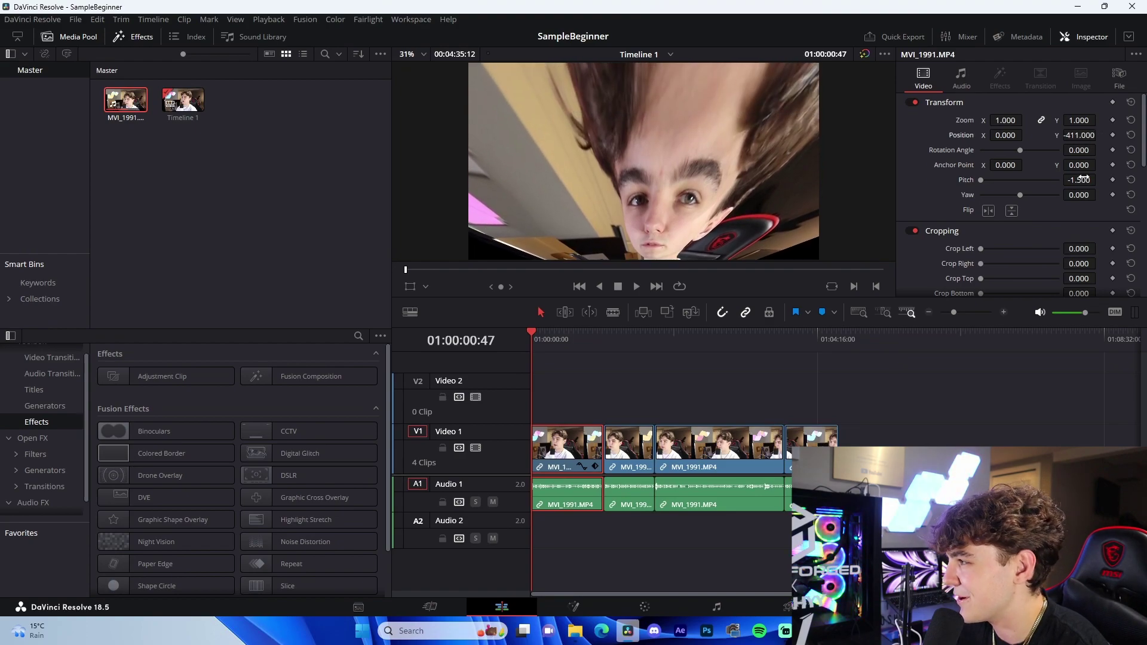
key("ctrl+z")
key("ctrl+z")
mouse_move(1023, 193)
left_mouse_down()
mouse_move(983, 189)
mouse_move(1050, 200)
mouse_move(1014, 178)
mouse_move(1026, 185)
left_mouse_up()
key("ctrl+z")
Try flipping the first clip horizontally and vertically, and revert it to its original orientation.
left_click(992, 213)
key("ctrl+z")
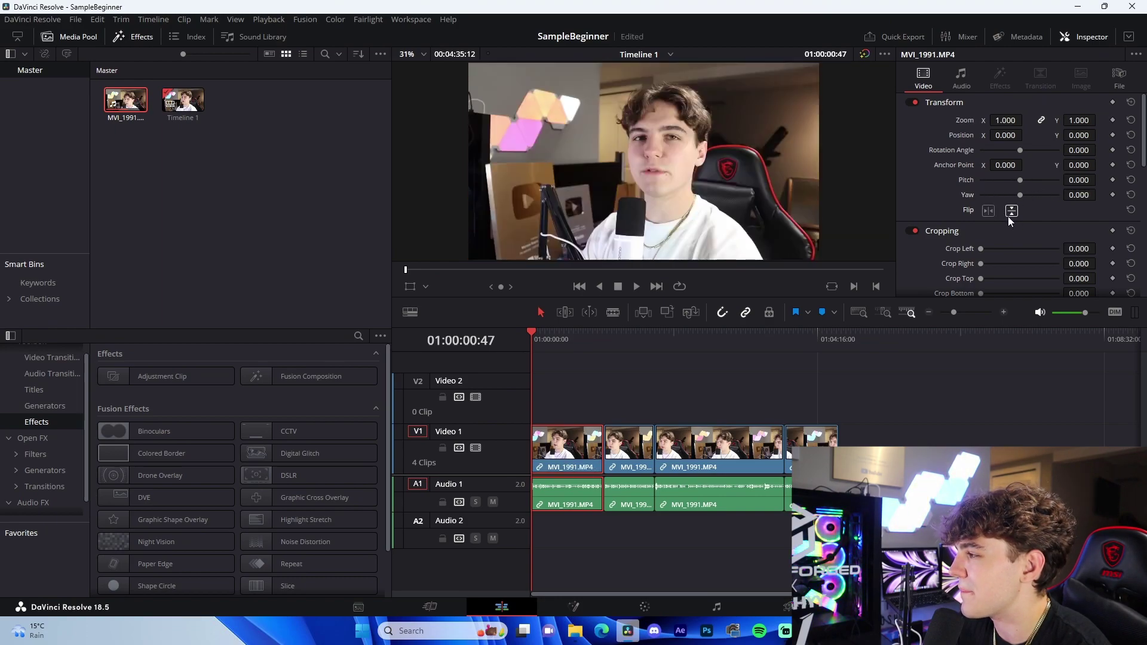
left_click(1008, 216)
key("ctrl+z")
left_click(989, 213)
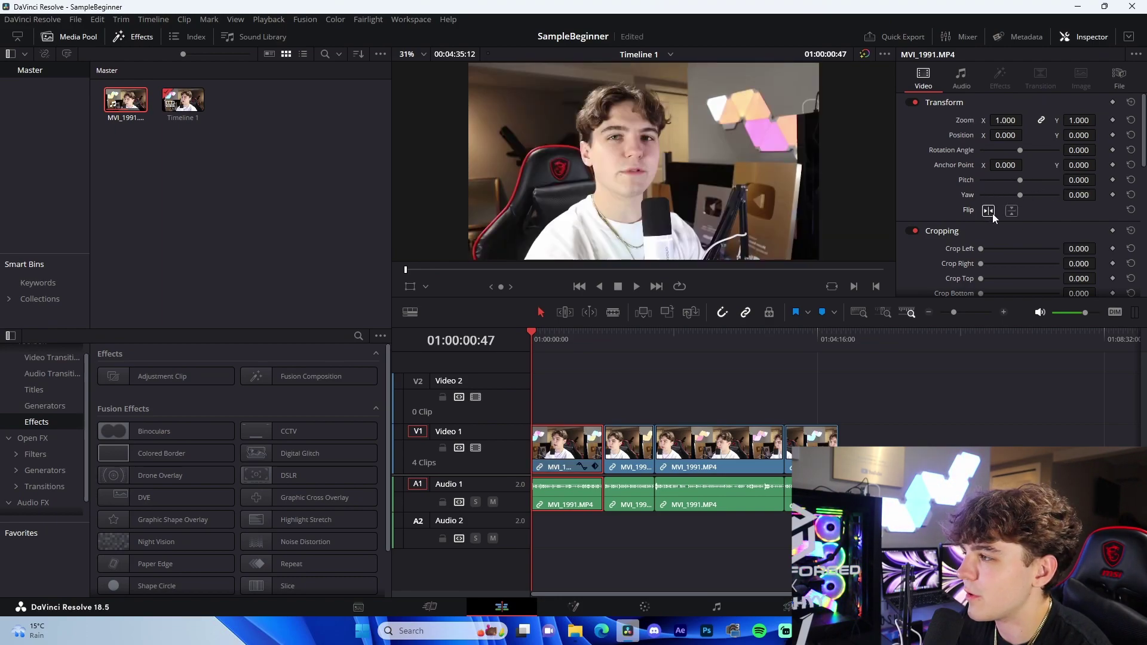
left_click(990, 212)
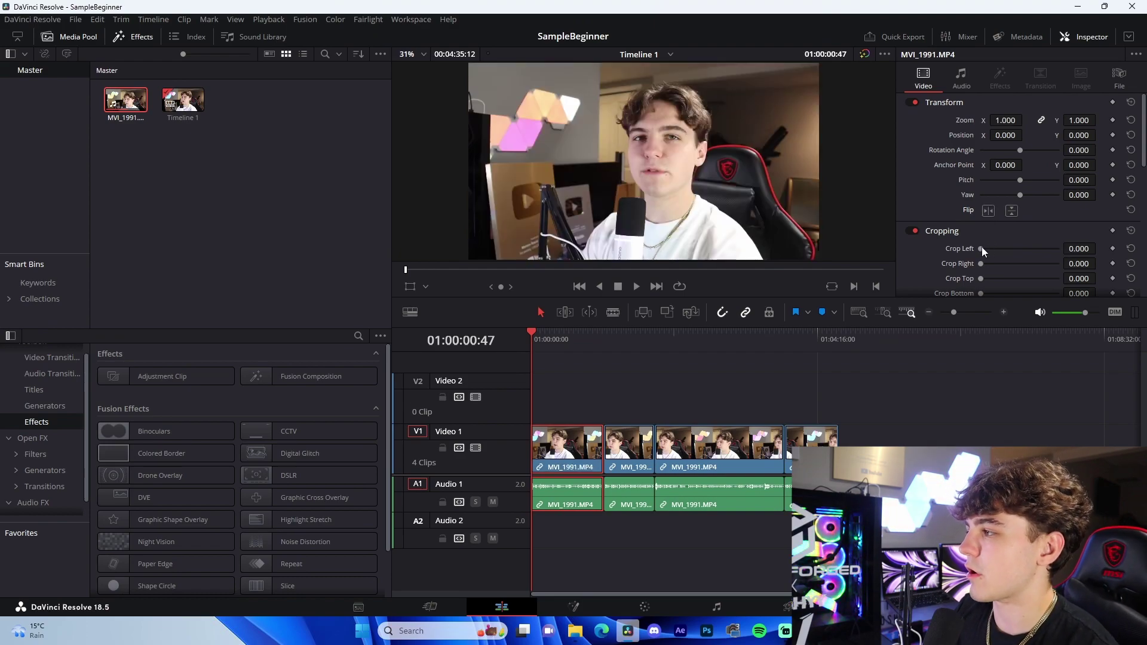
Try cropping the edges of the first clip and undo the crops.
left_click_drag(981, 248, 984, 294)
key("ctrl+z")
key("ctrl+z")
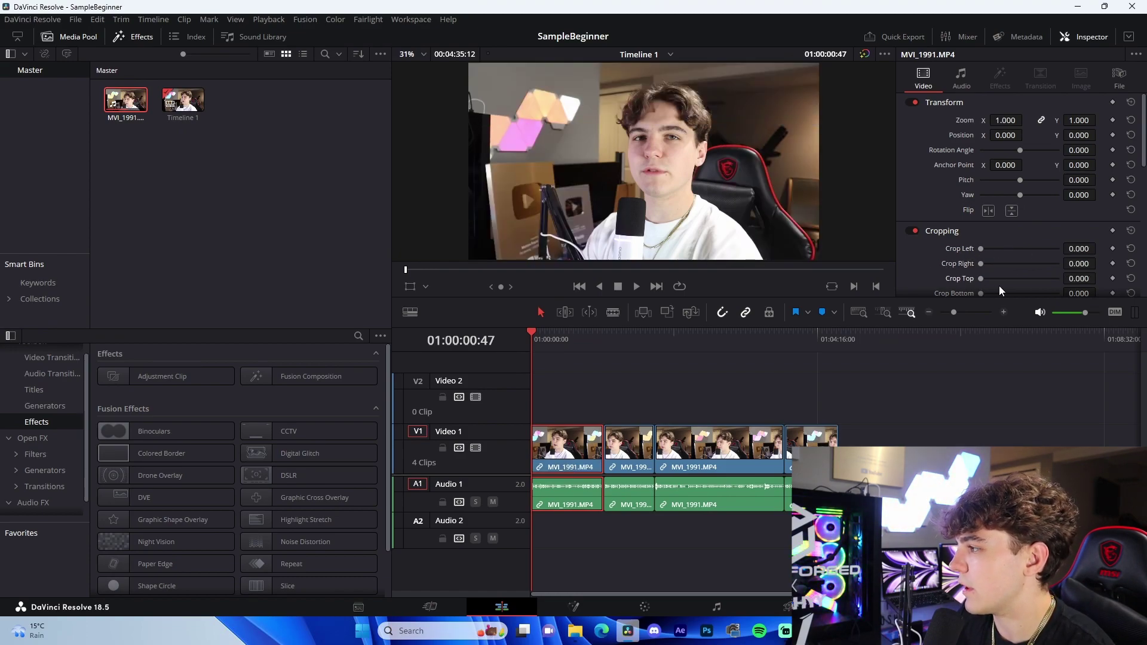
Try lowering the first clip's opacity to 47.33 and restore it to 100.
scroll(999, 285, "down", 5)
left_click_drag(1061, 180, 1020, 195)
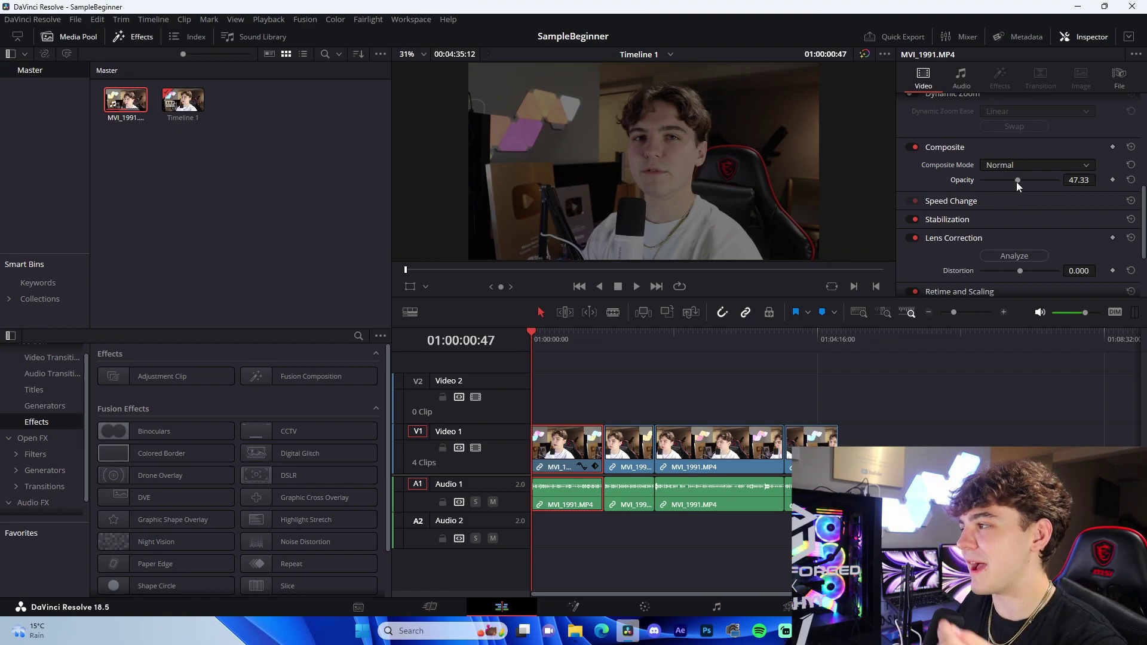
left_click_drag(1020, 181, 1052, 194)
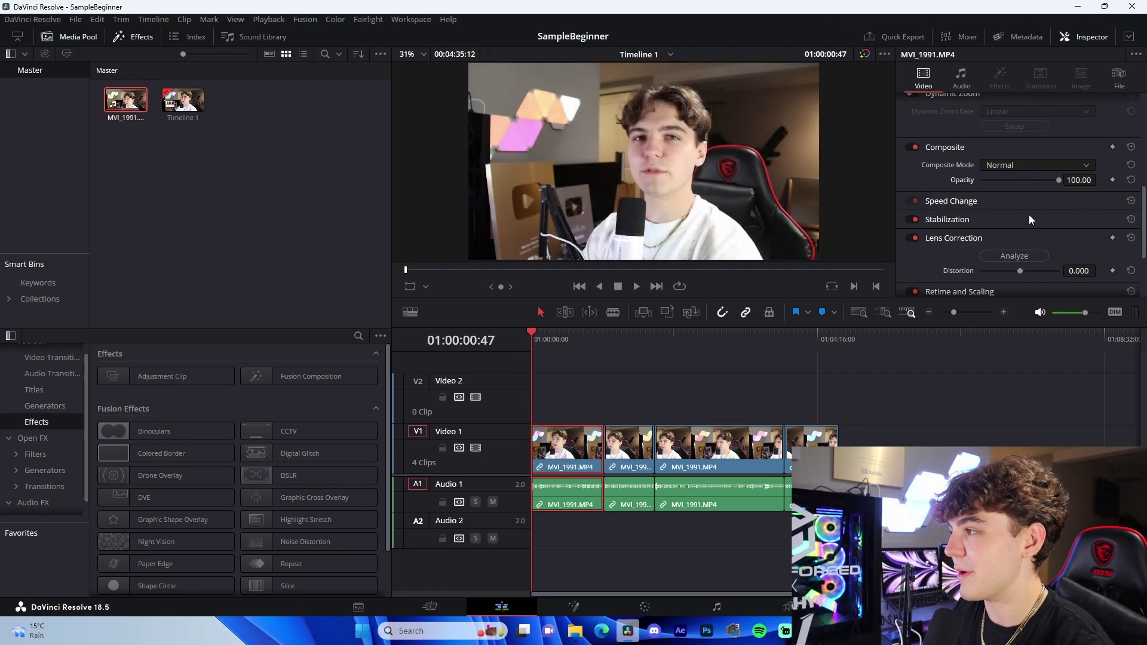
scroll(973, 238, "down", 3)
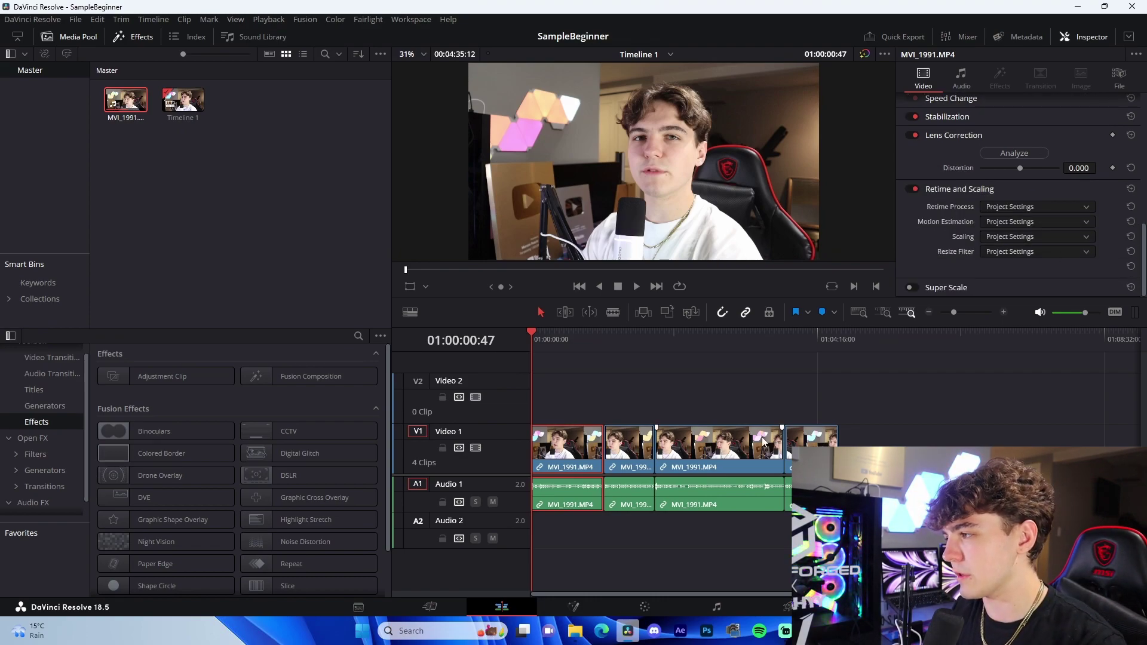
scroll(987, 203, "up", 5)
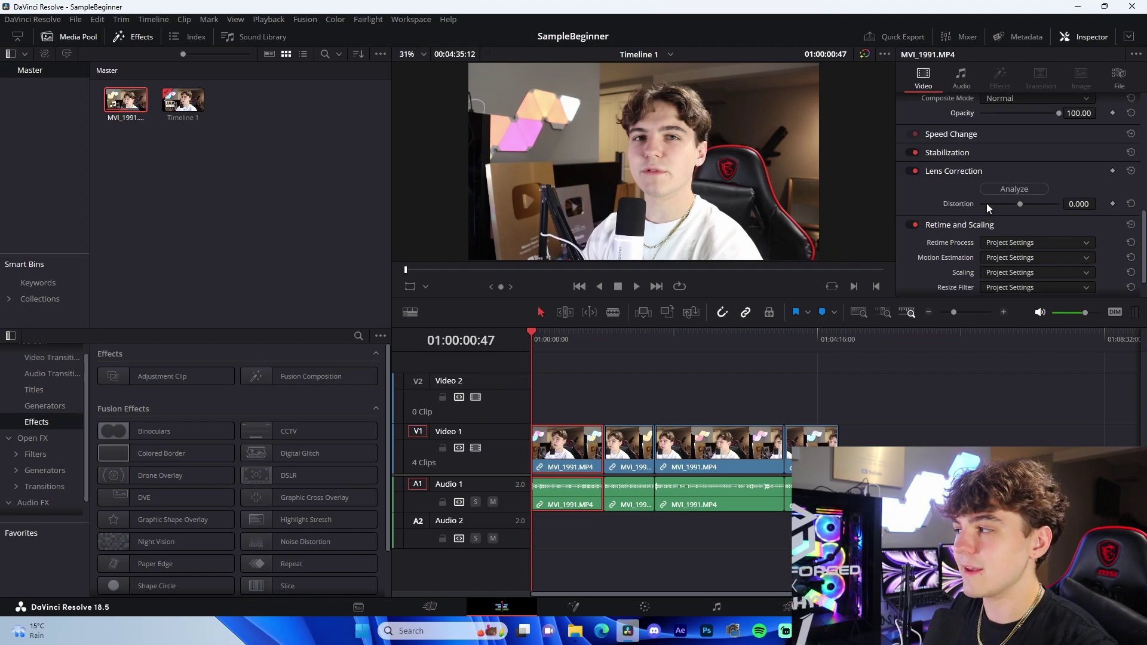
Try changing the first clip's volume and a pan of -45.04, and restore both to 0.
left_click(963, 79)
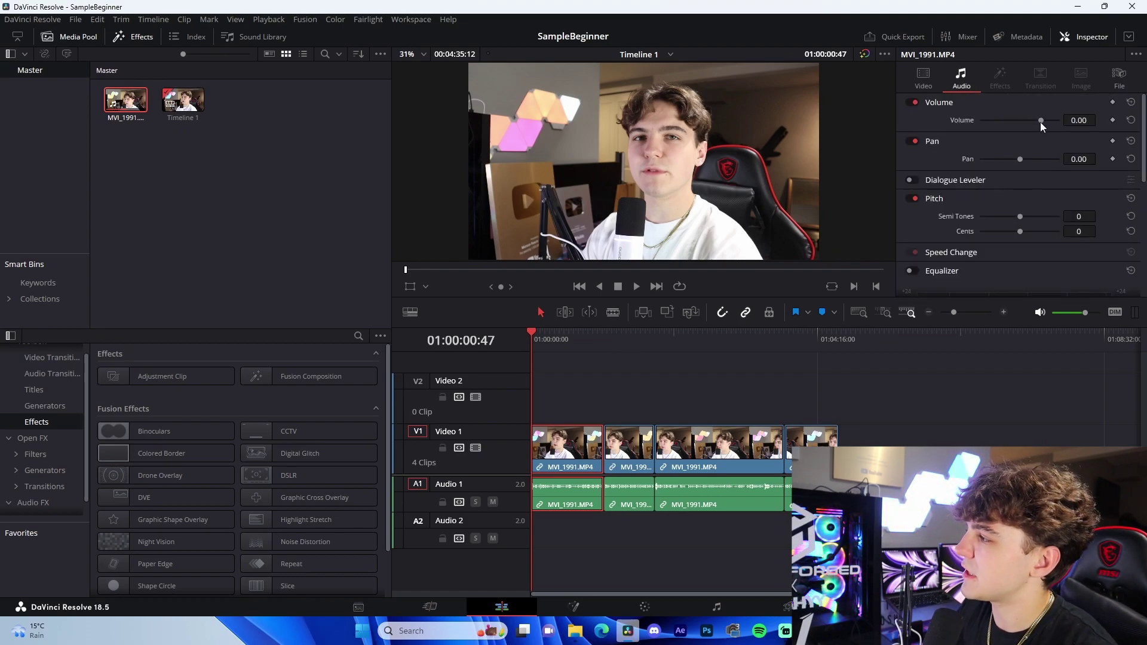
left_click_drag(1040, 122, 1002, 130)
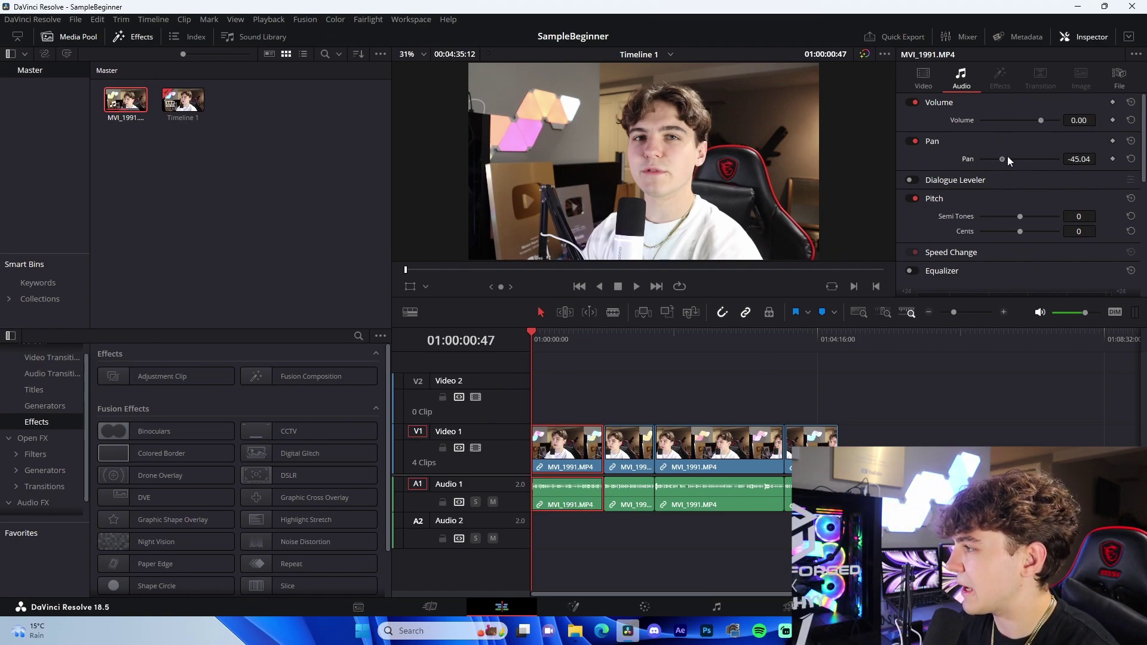
left_click_drag(1008, 157, 1023, 160)
scroll(941, 252, "down", 3)
scroll(944, 252, "up", 3)
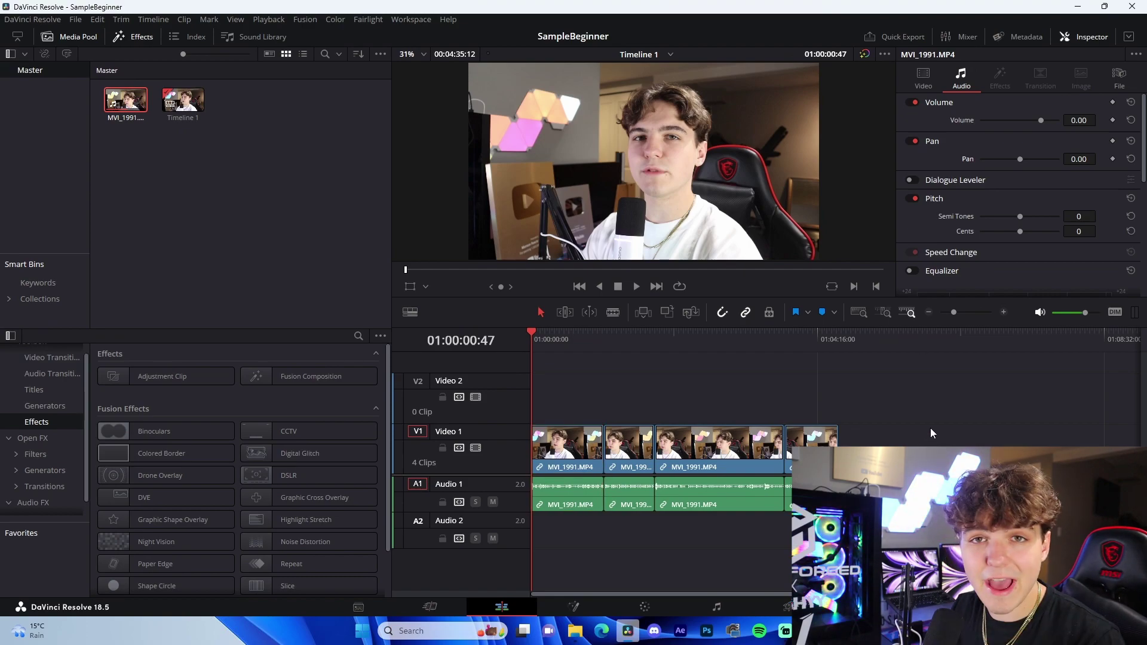
Add a zoom keyframe at 1.000 on the very first frame of the first clip.
scroll(872, 375, "up", 1)
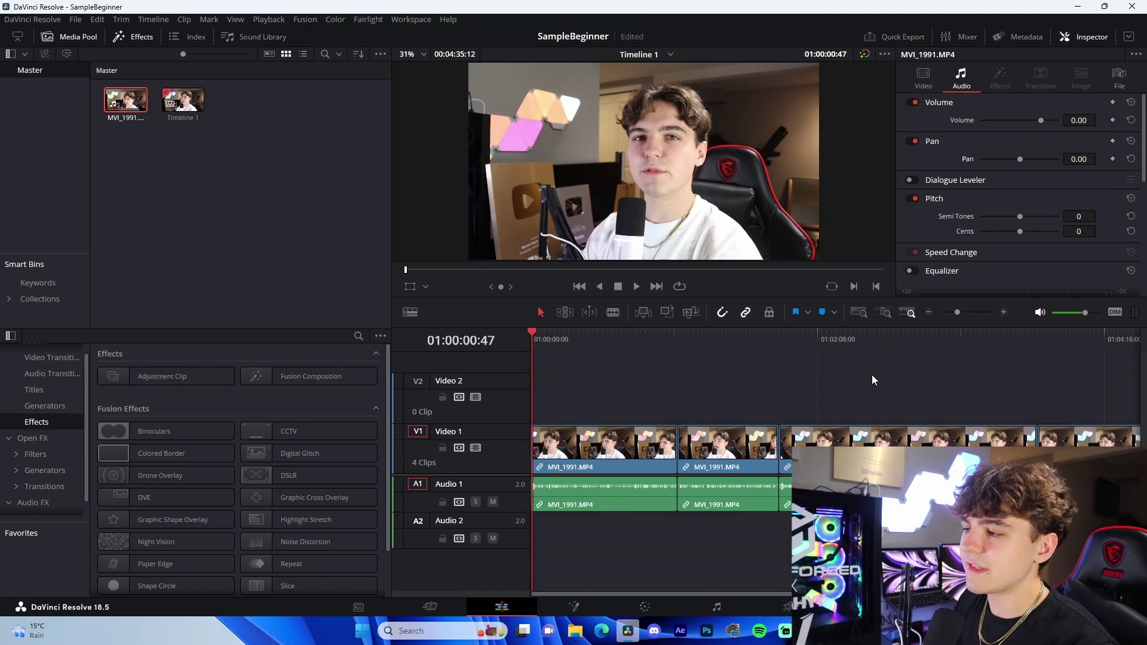
left_click(649, 453)
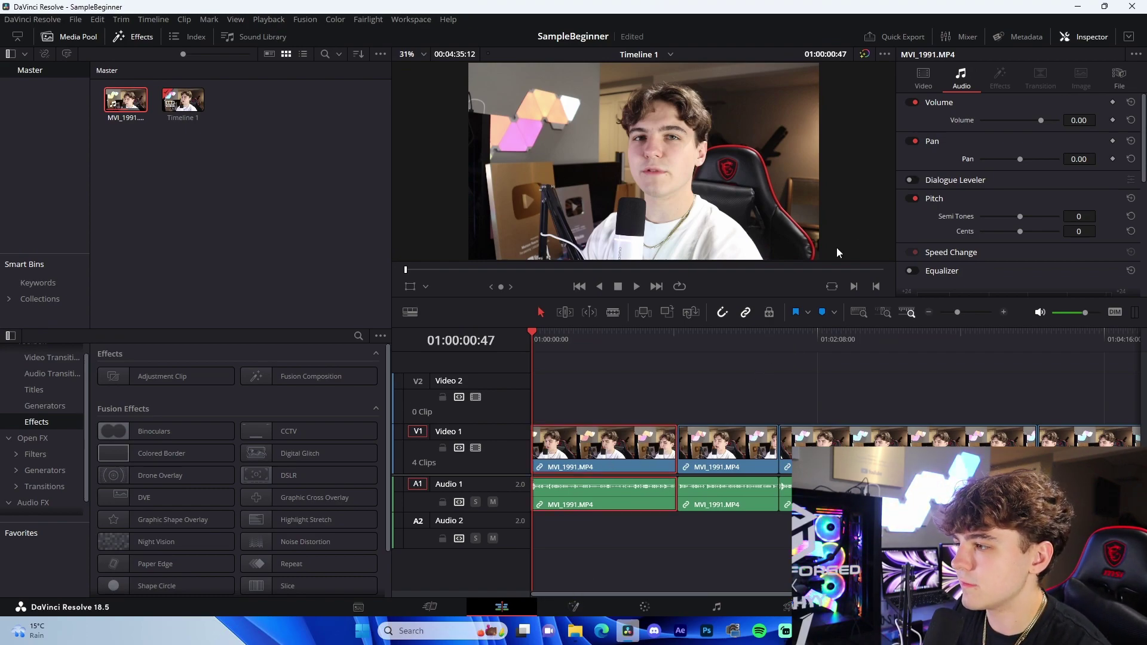
key("Home")
left_click(924, 83)
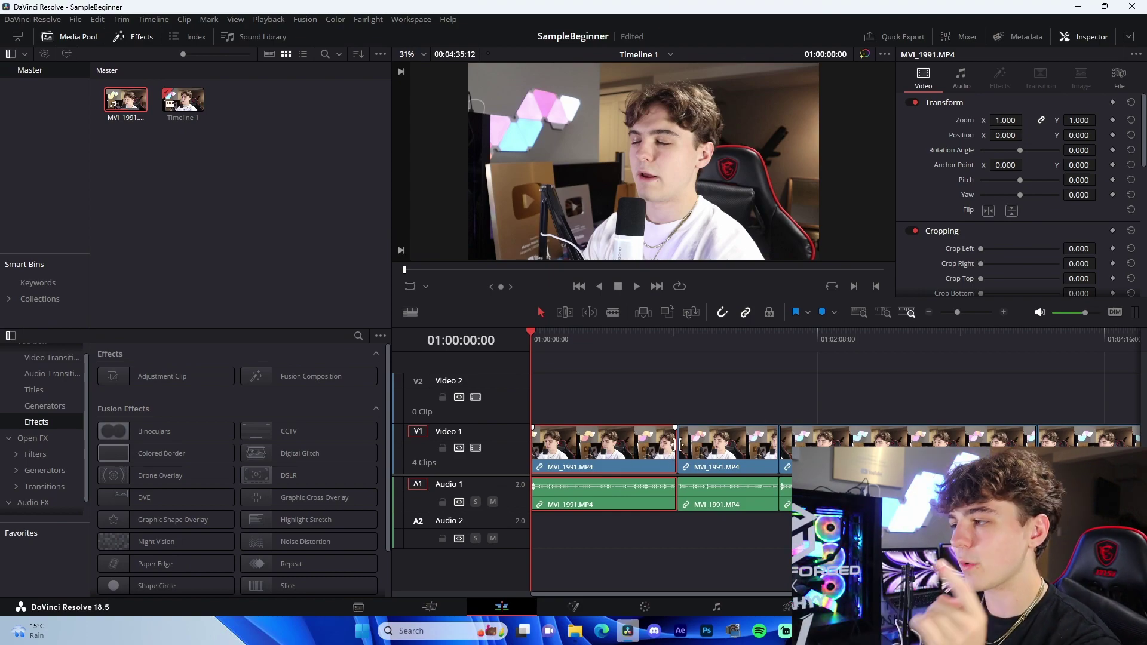
left_click(1113, 120)
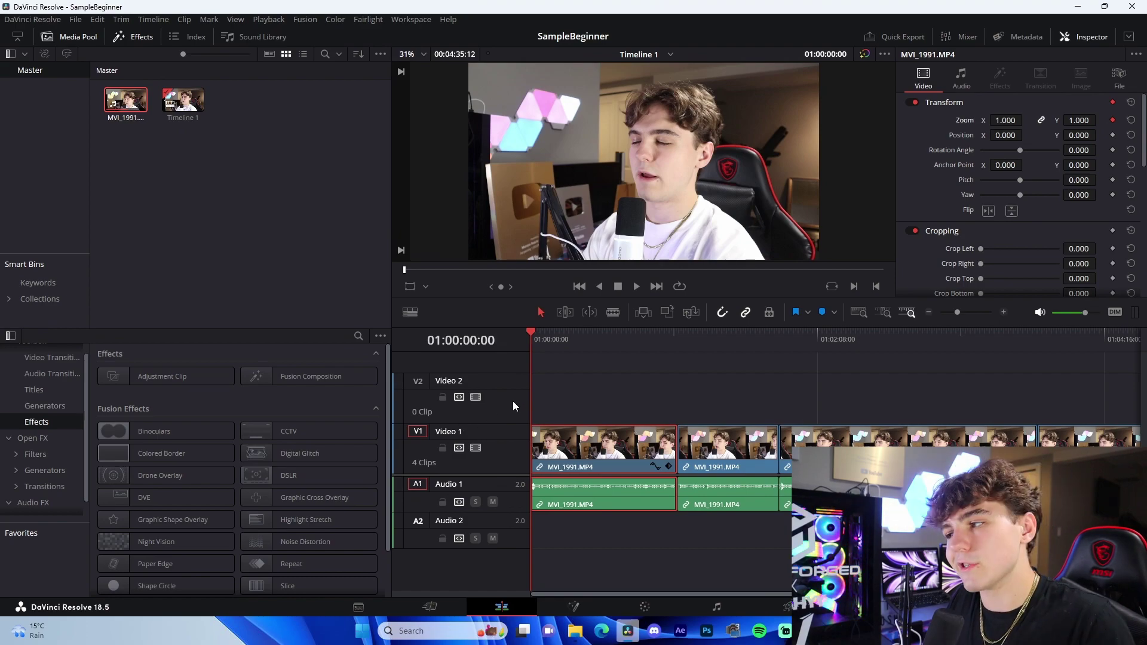
Set the zoom to 1.100 at the end of the first clip and preview the zoom animation.
left_click(678, 338)
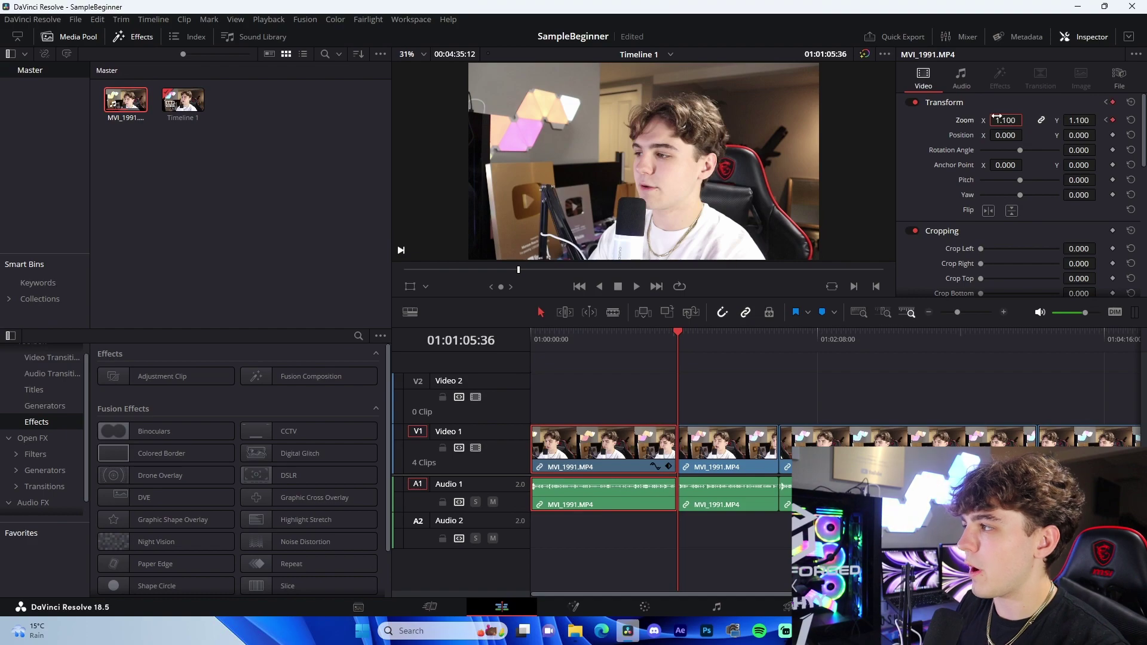
key("Home")
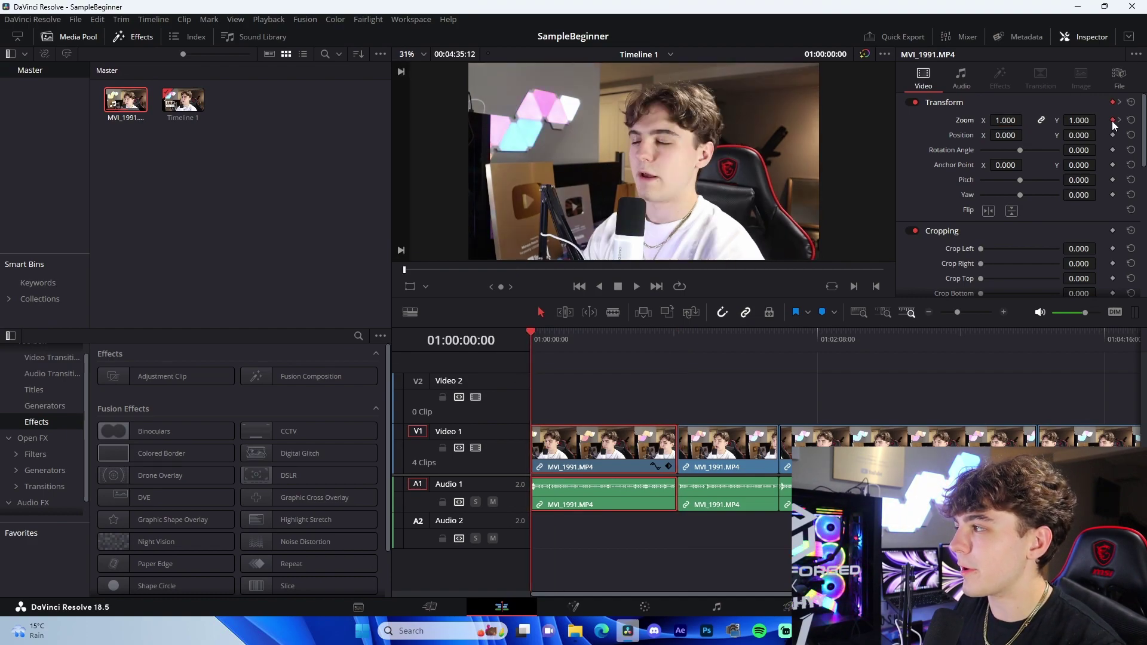
left_click_drag(660, 341, 519, 385)
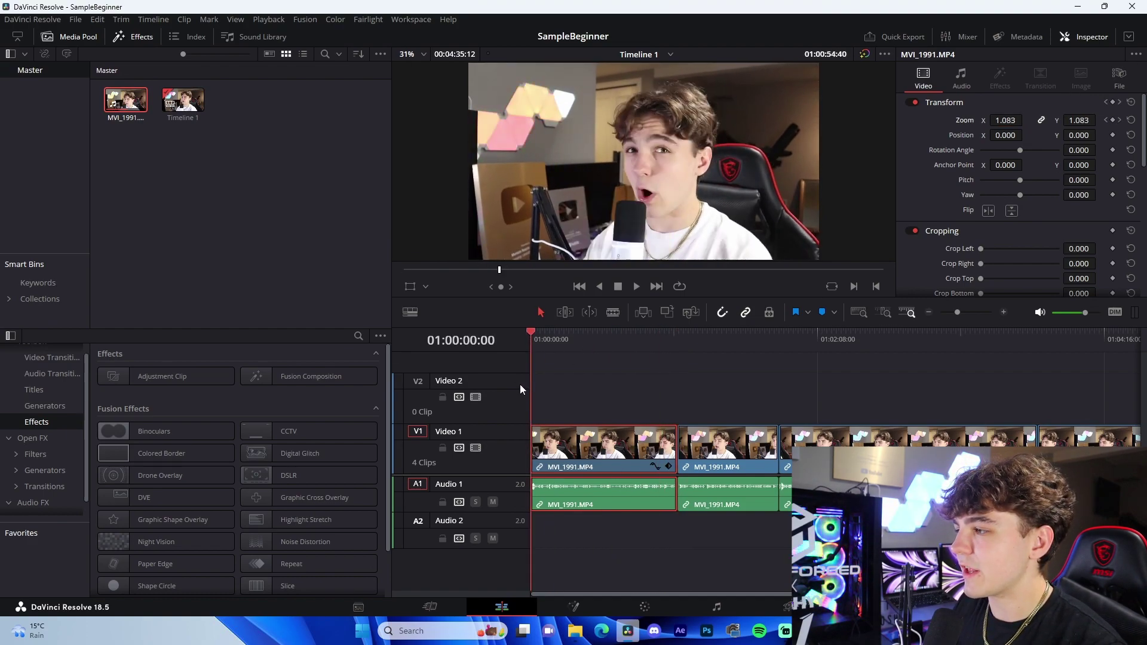
left_click(664, 392)
key("space")
Split the first clip at about 01:00:04:03 and delete the long section after the cut.
scroll(567, 448, "up", 2)
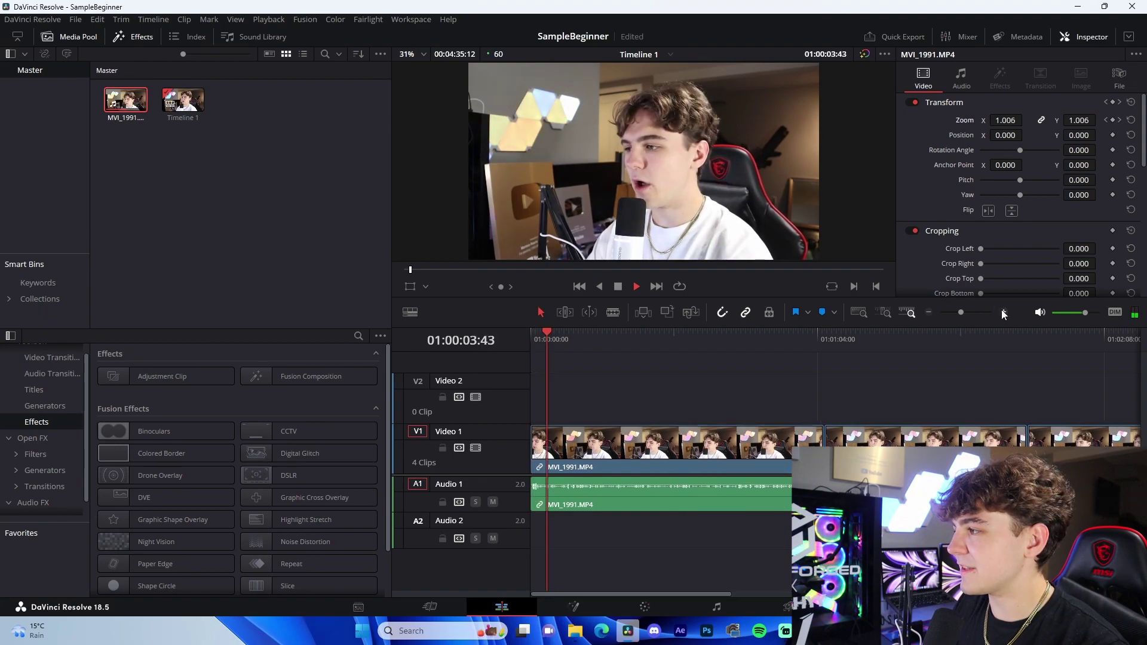
key("space")
key("b")
left_click(570, 451)
key("a")
left_click(613, 443)
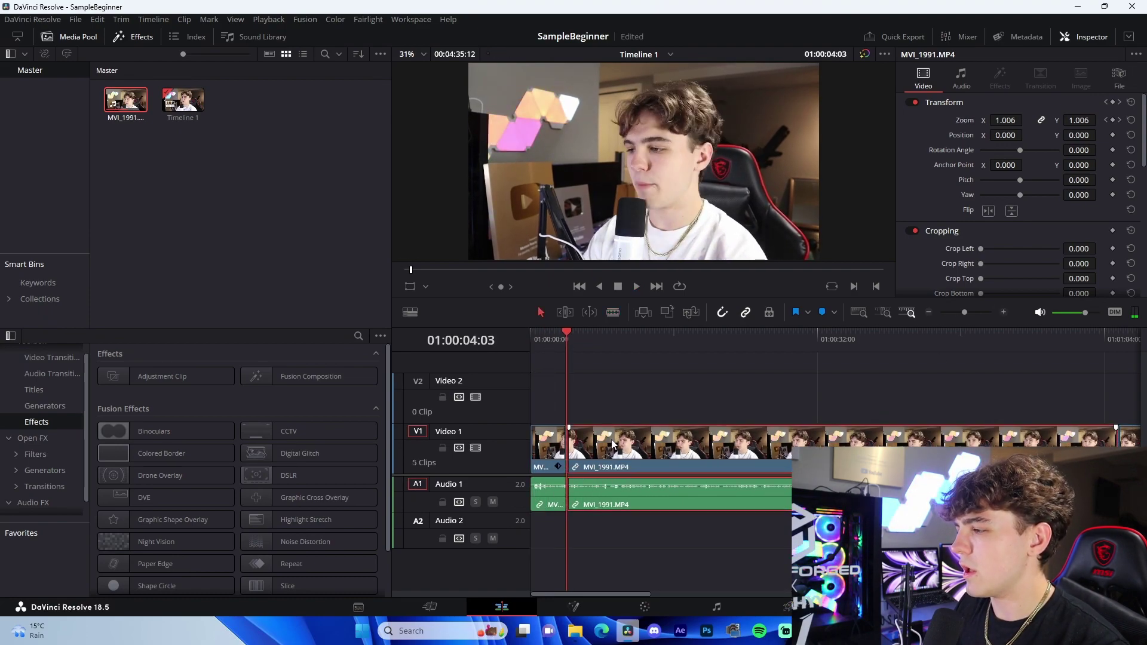
key("BackSpace")
Replace the old end keyframe with a 1.100 zoom keyframe at the end of the shortened clip, and play it back.
left_click(1118, 121)
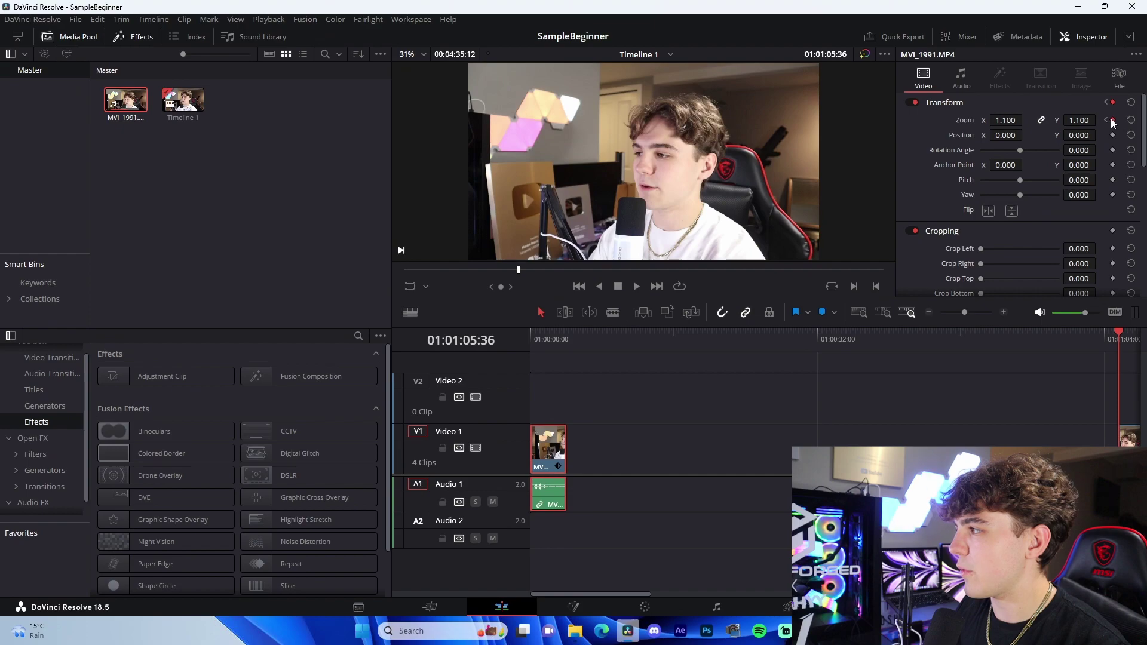
key("Up")
left_click_drag(1006, 123, 1012, 123)
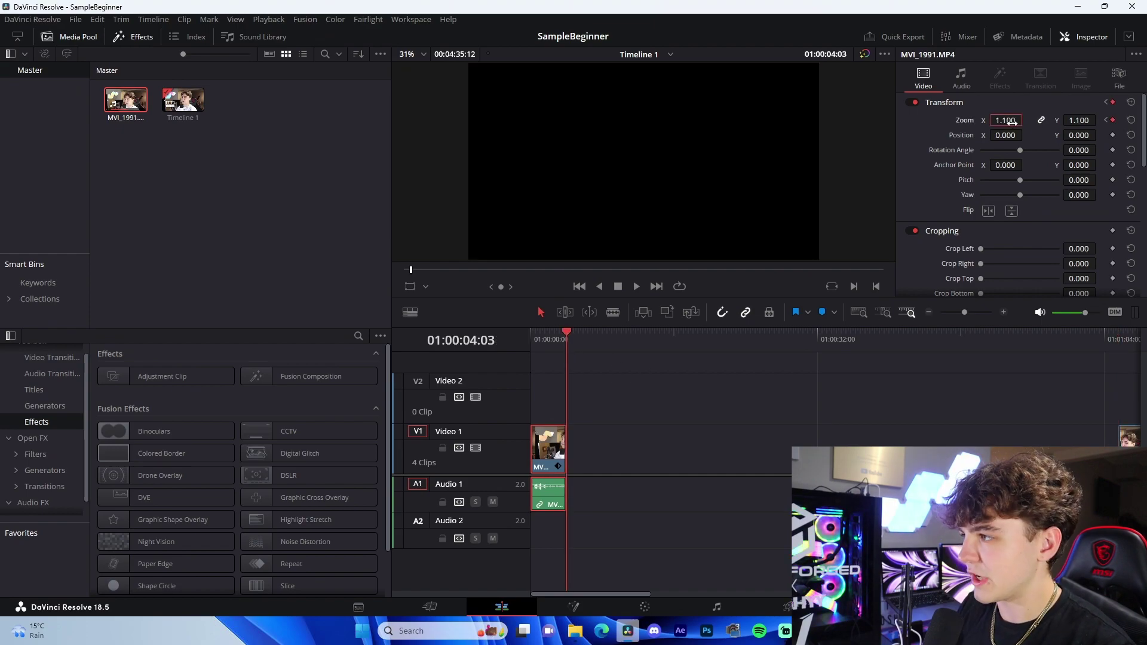
left_click(533, 346)
key("space")
left_click(624, 392)
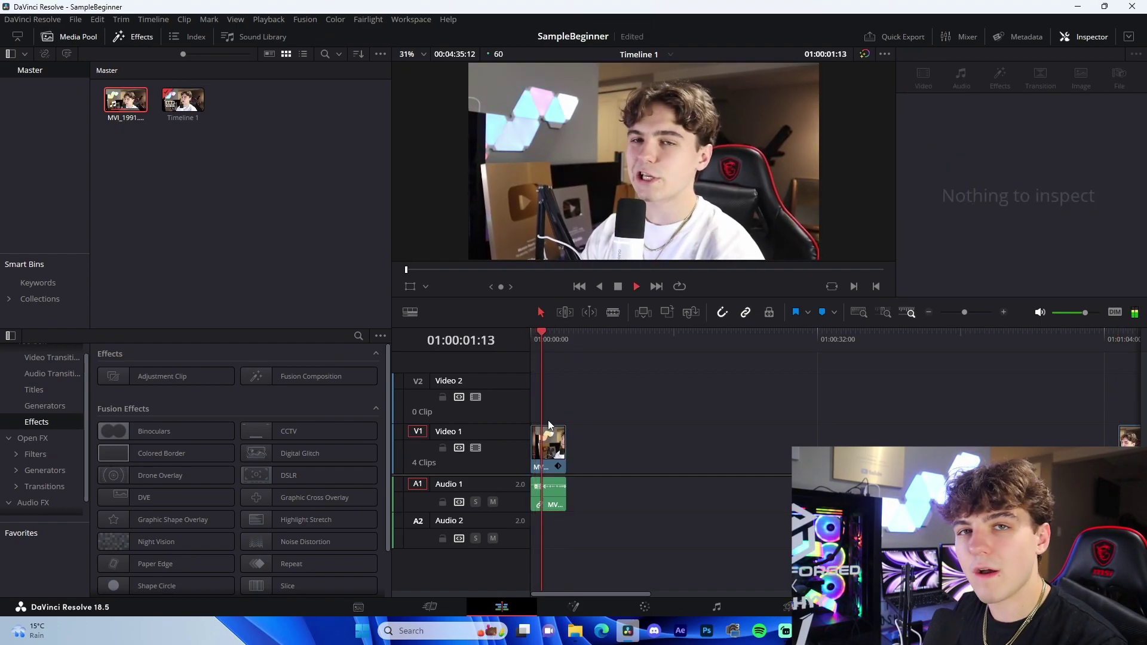
key("space")
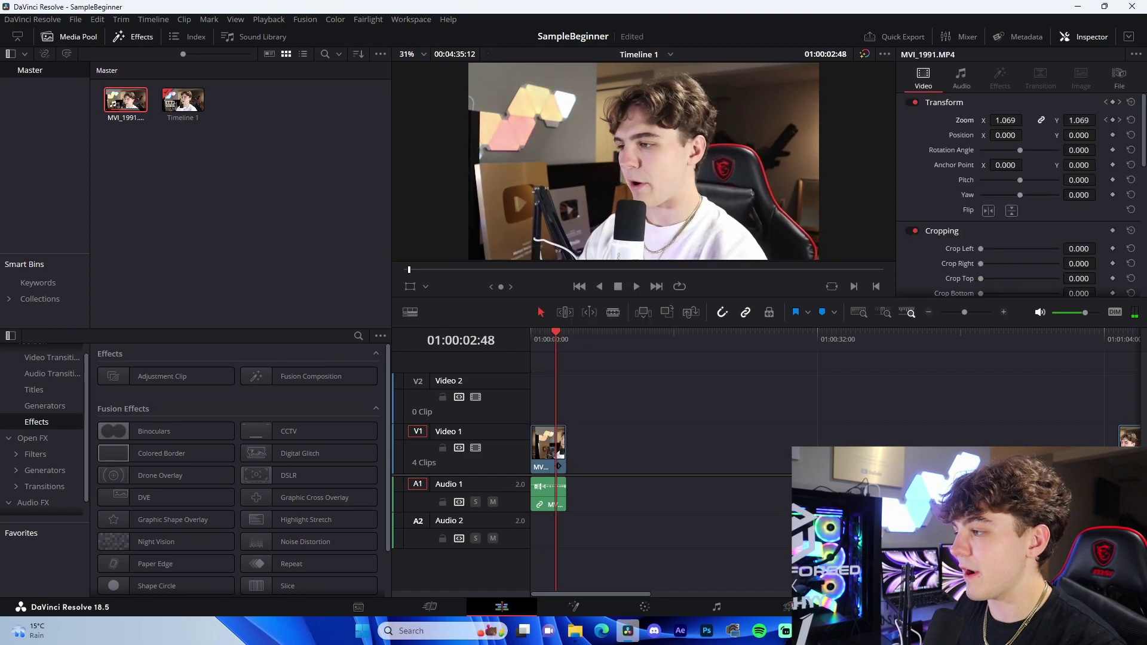
Open the clip on the Fusion page and add a Glow node to its composition.
key("shift+5")
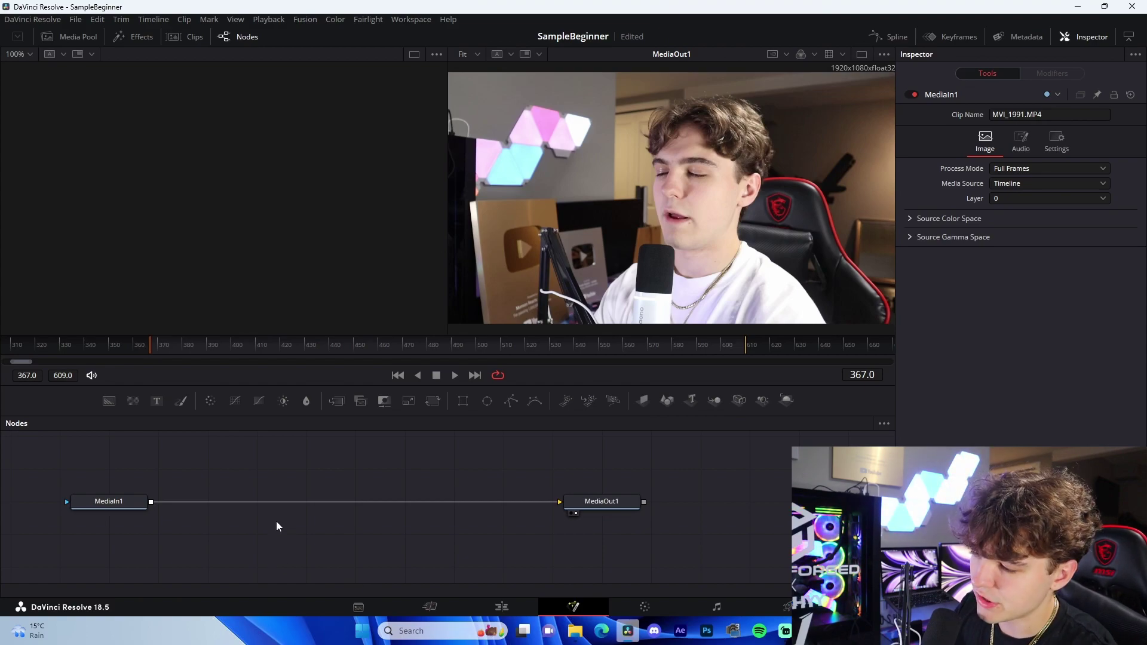
left_click(529, 604)
left_click(578, 609)
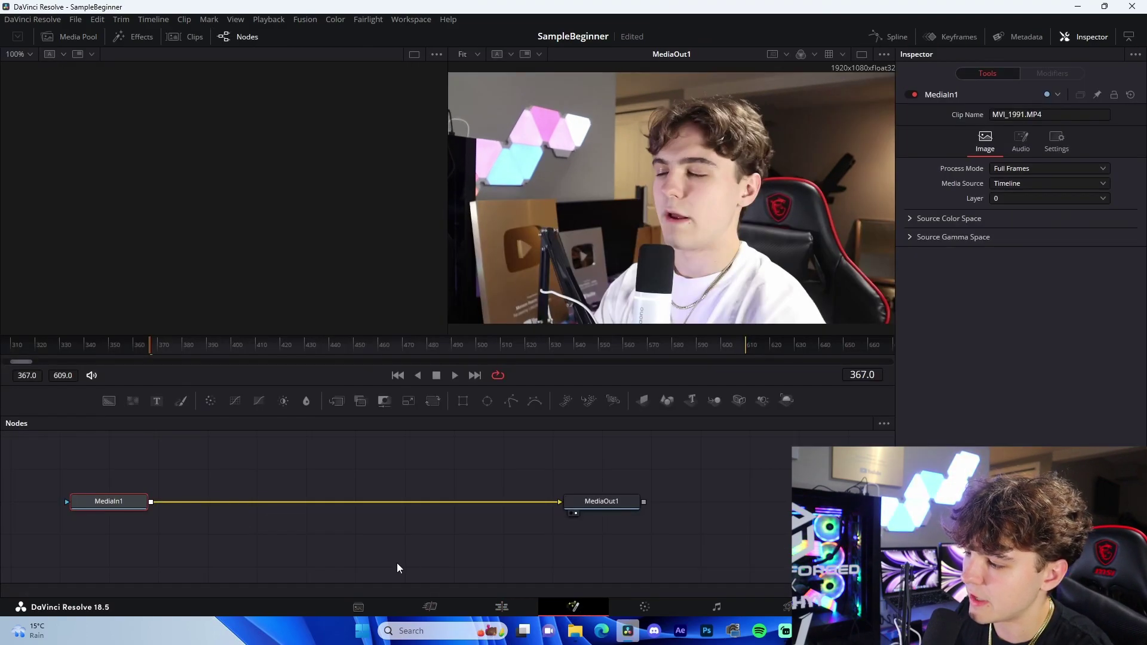
key("shift+space")
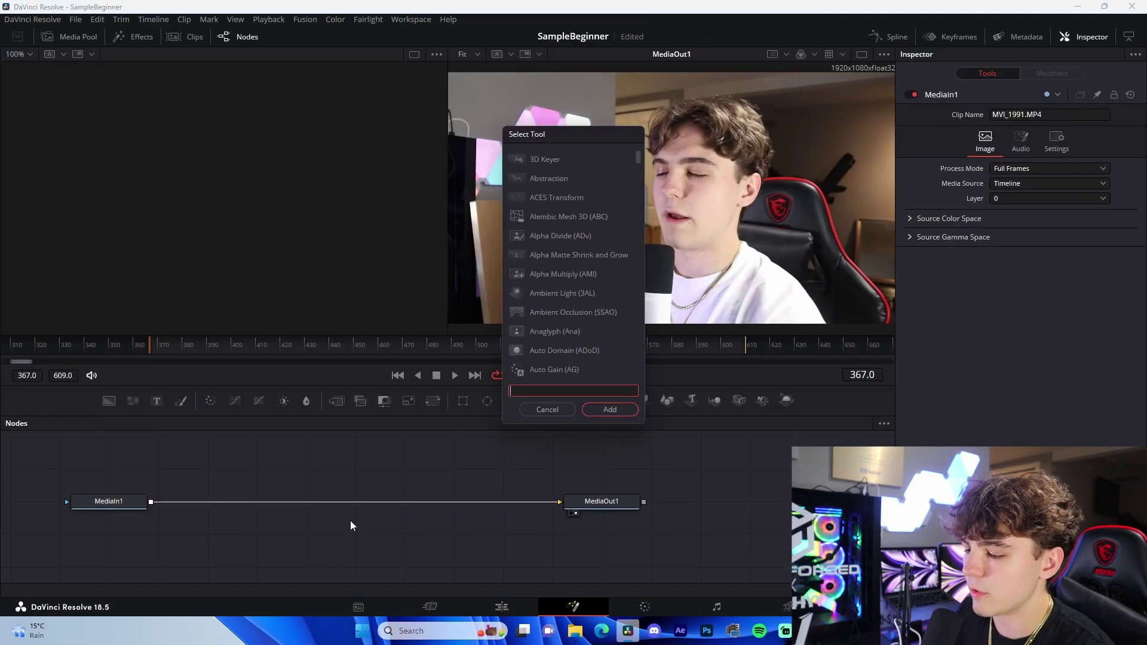
type("glow")
left_click(561, 157)
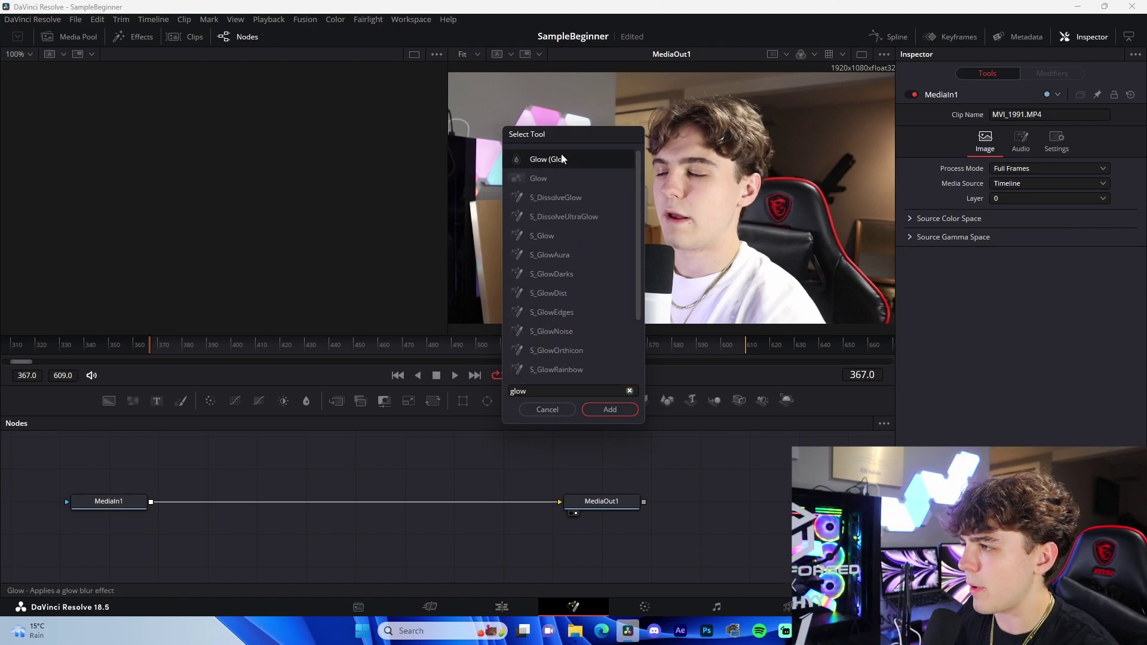
left_click(610, 409)
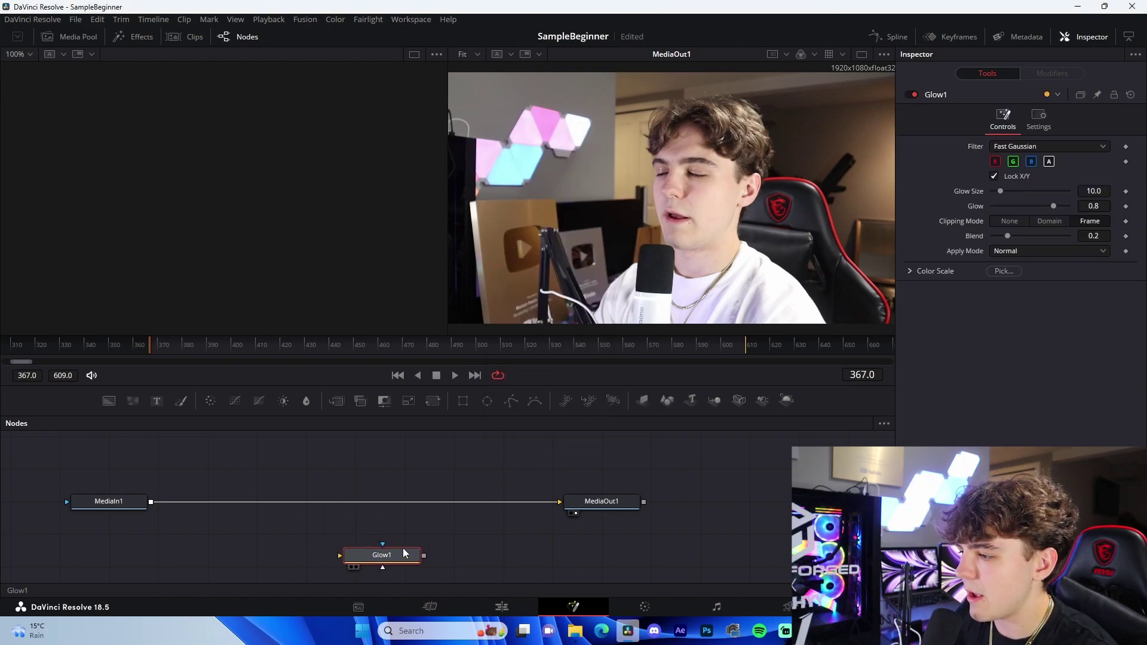
Connect the Glow node between MediaIn1 and MediaOut1 and align it with them.
left_click(367, 524)
left_click_drag(367, 522, 350, 557)
left_click_drag(547, 503, 303, 553)
left_click_drag(384, 553, 561, 502)
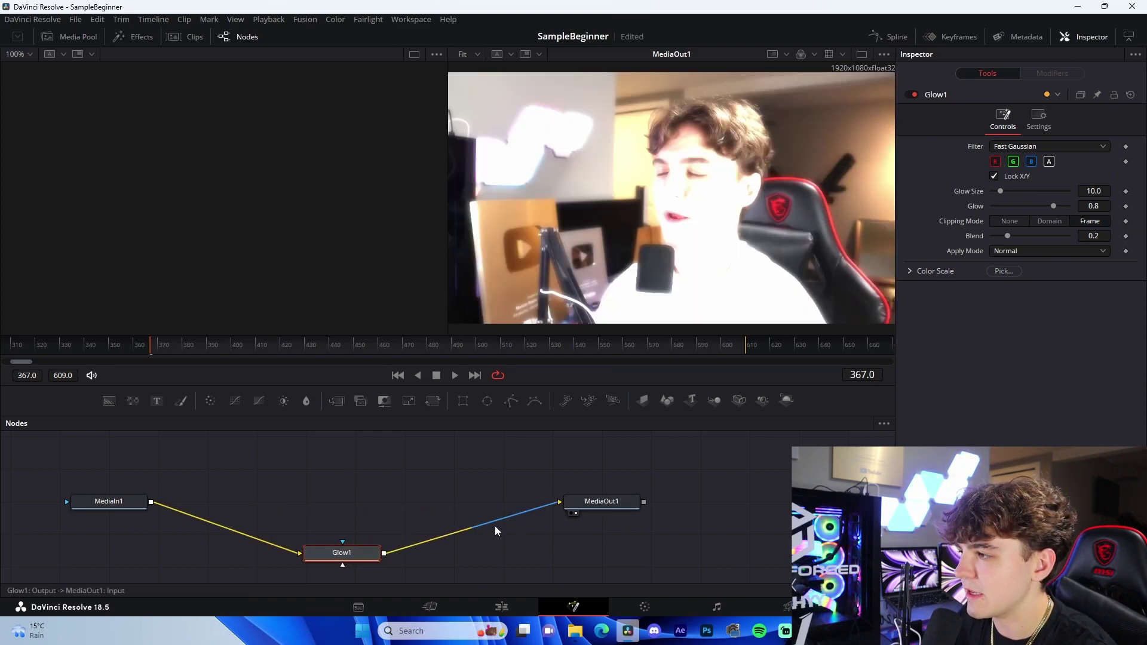
left_click_drag(342, 553, 362, 505)
Try a larger glow size, undo the change, and delete the Glow node.
left_click_drag(1000, 191, 1049, 208)
key("ctrl+z")
key("ctrl+z")
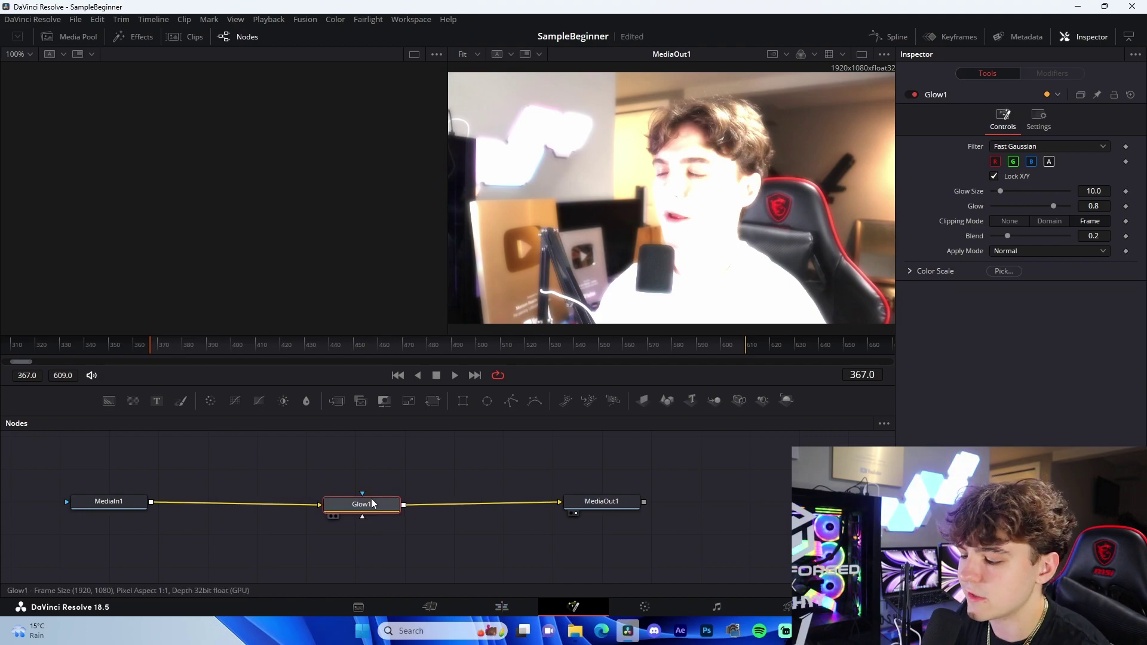
key("Delete")
Return to the Edit page and place a basic Text title on Video 2 at the start of the timeline.
left_click(494, 609)
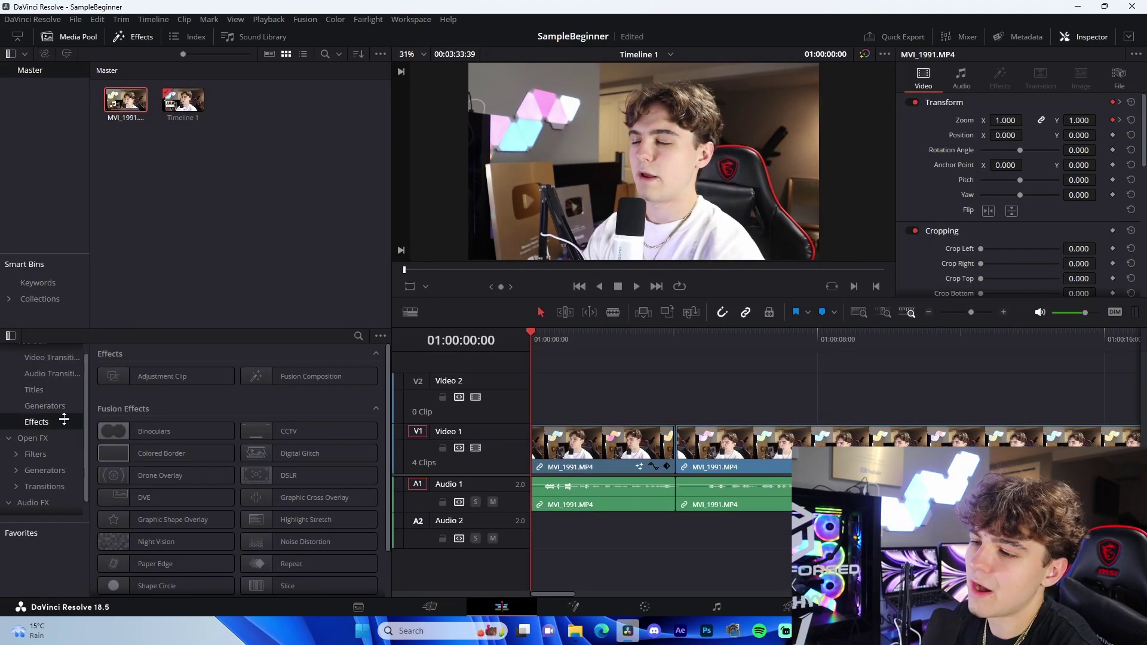
left_click(34, 390)
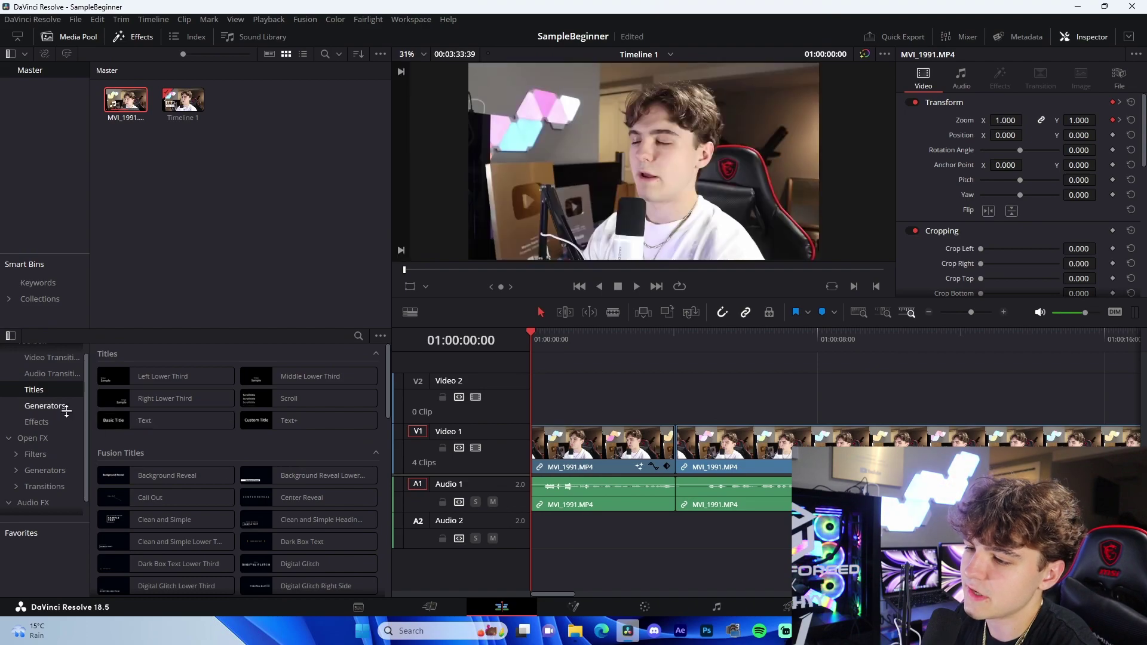
left_click(139, 37)
left_click(138, 37)
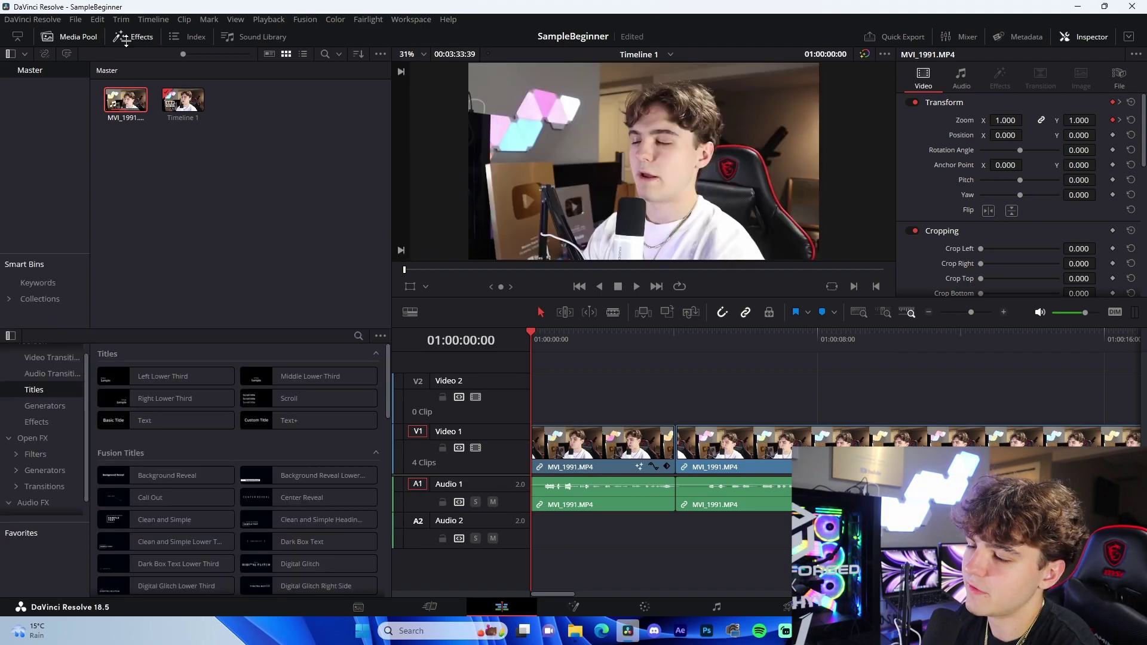
left_click(140, 38)
left_click(140, 38)
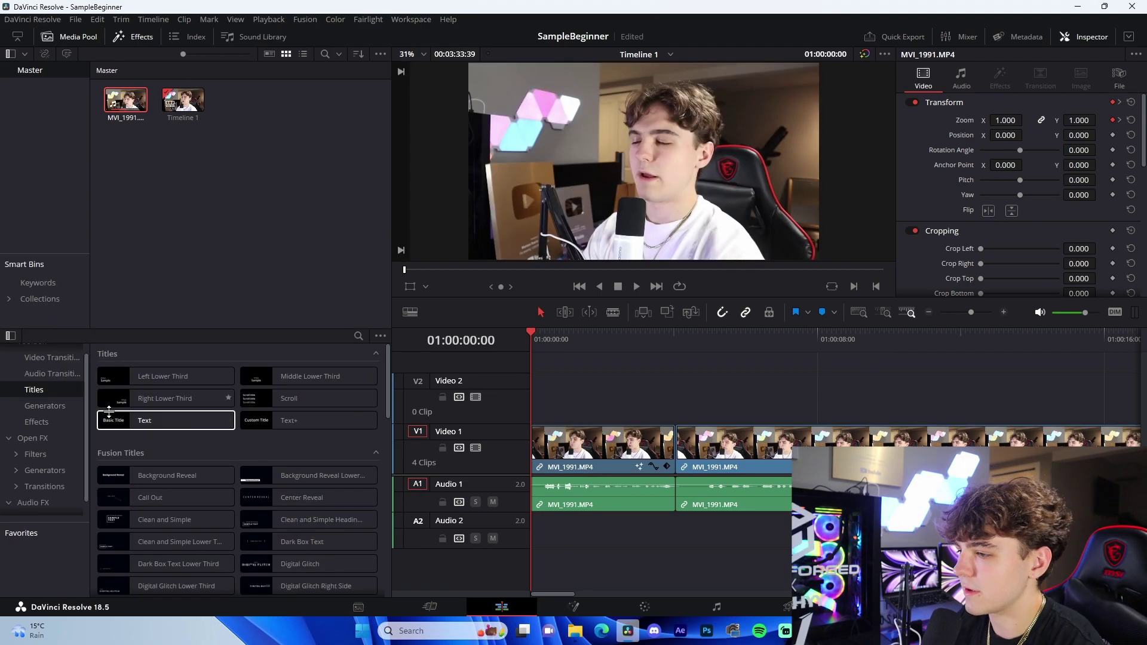
left_click_drag(141, 420, 565, 411)
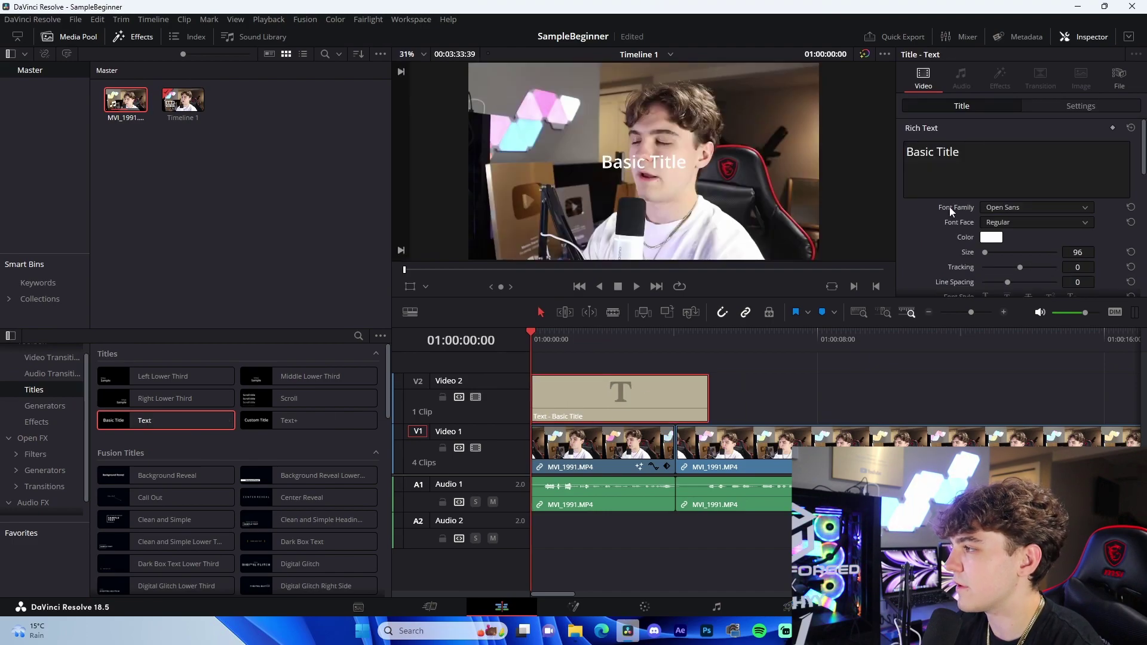
Change the title's wording to TEXT and set its font family to Akira Expanded.
triple_click(947, 149)
type("TEXT")
left_click(997, 207)
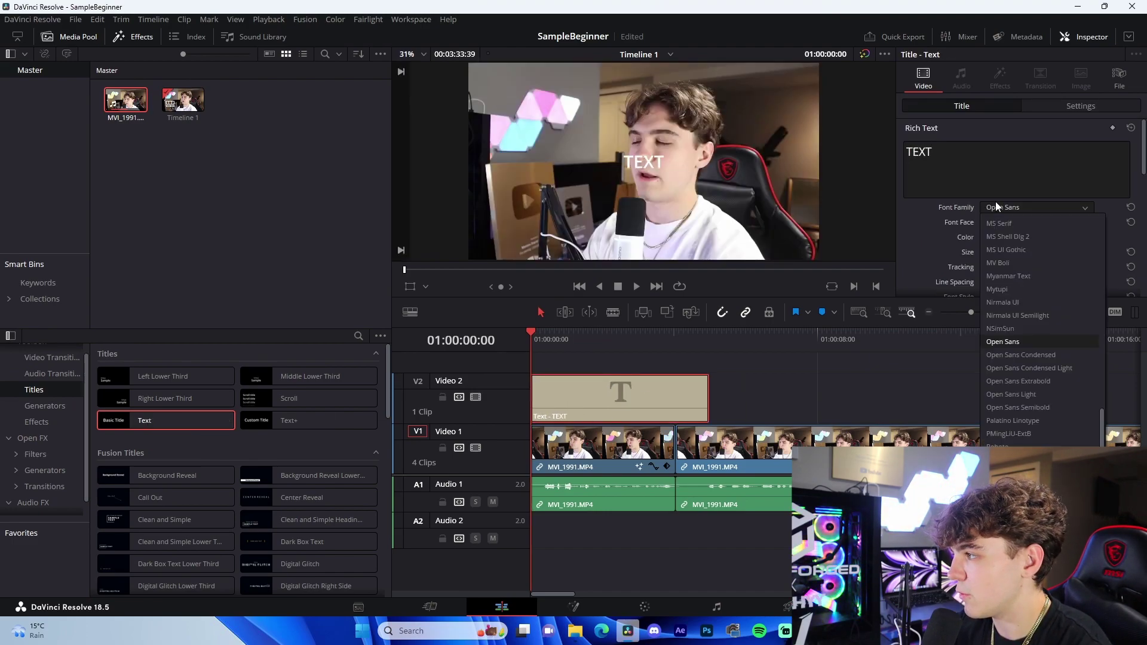
scroll(1037, 276, "up", 15)
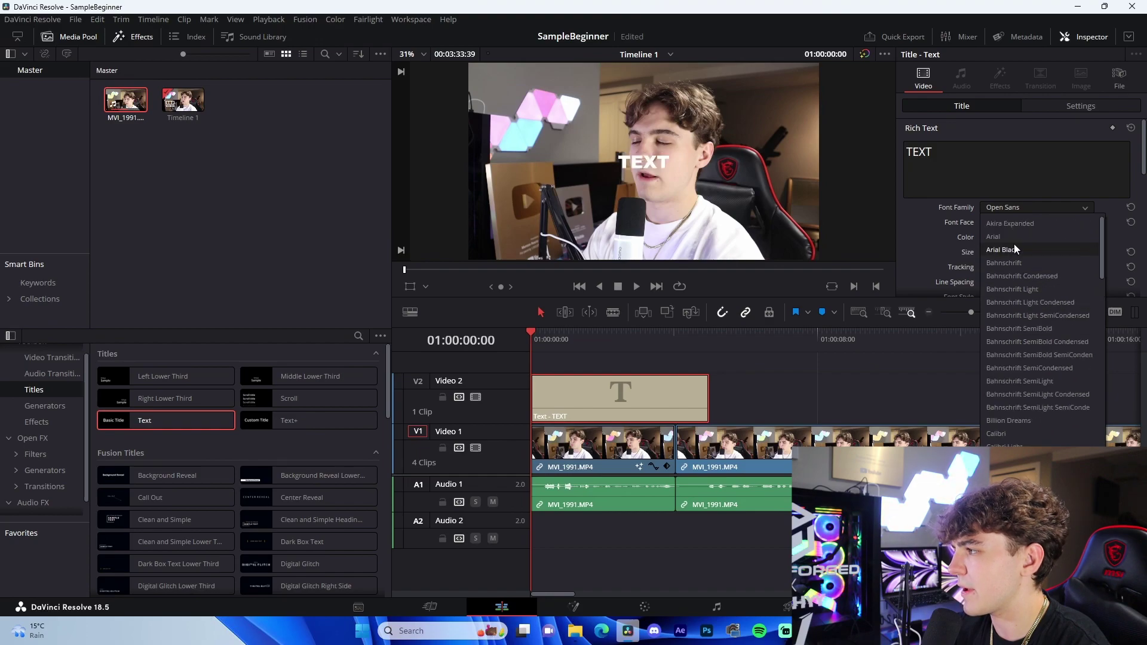
left_click(1002, 223)
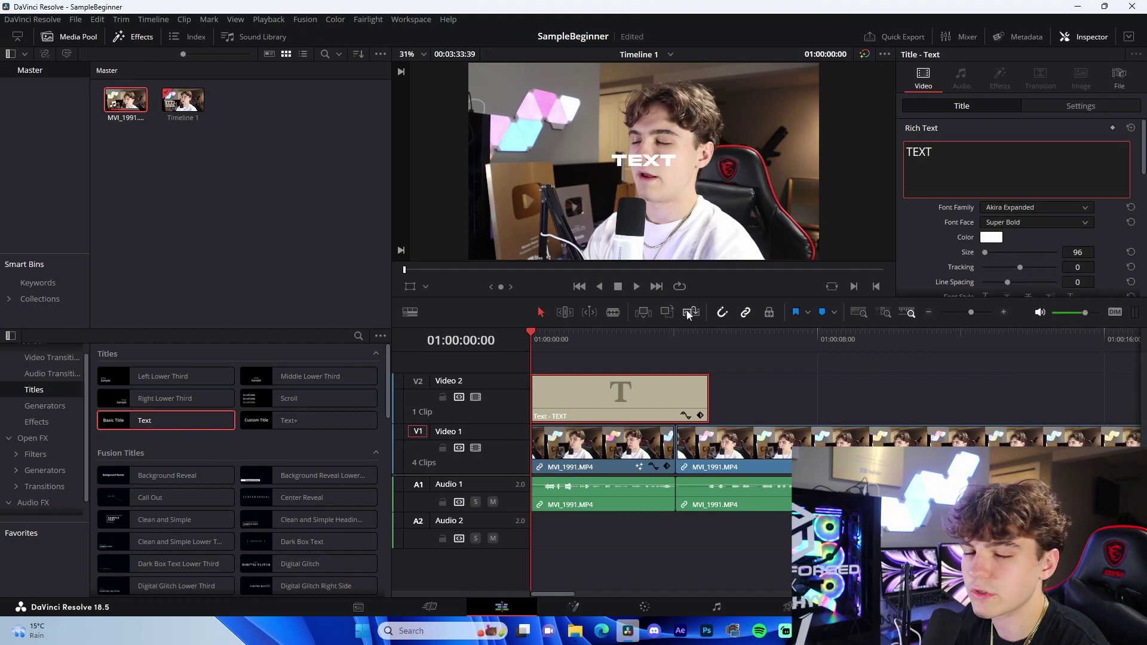
Offset the title's drop shadow to X -9.000 and Y -12.000 and check it up close in the viewer.
scroll(930, 224, "down", 3)
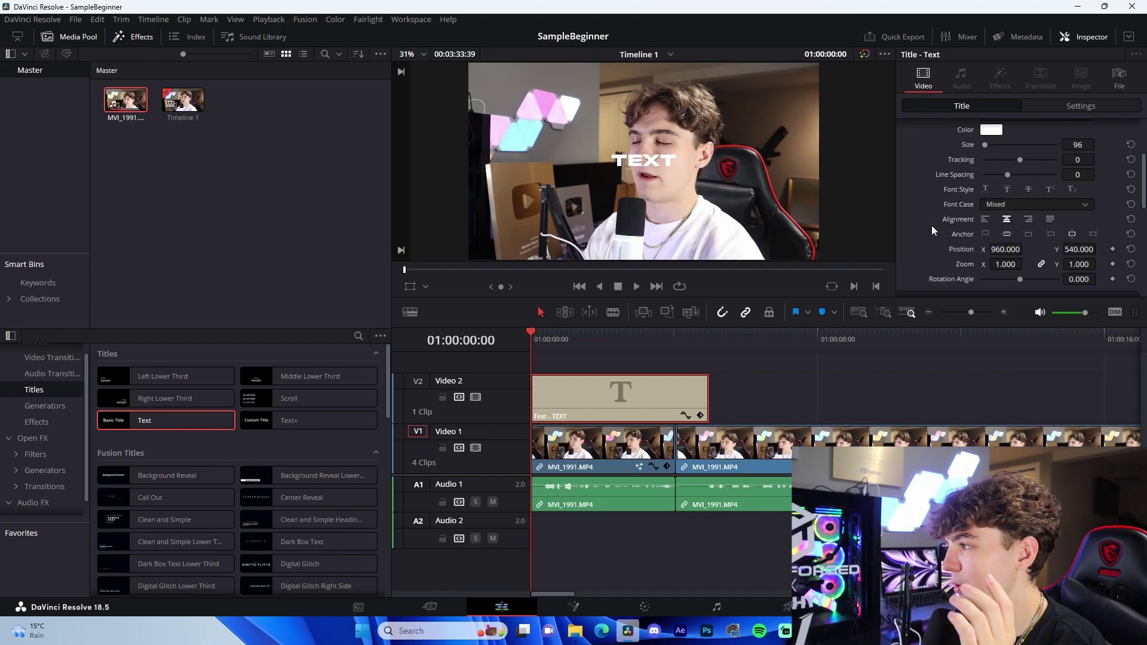
scroll(931, 225, "down", 4)
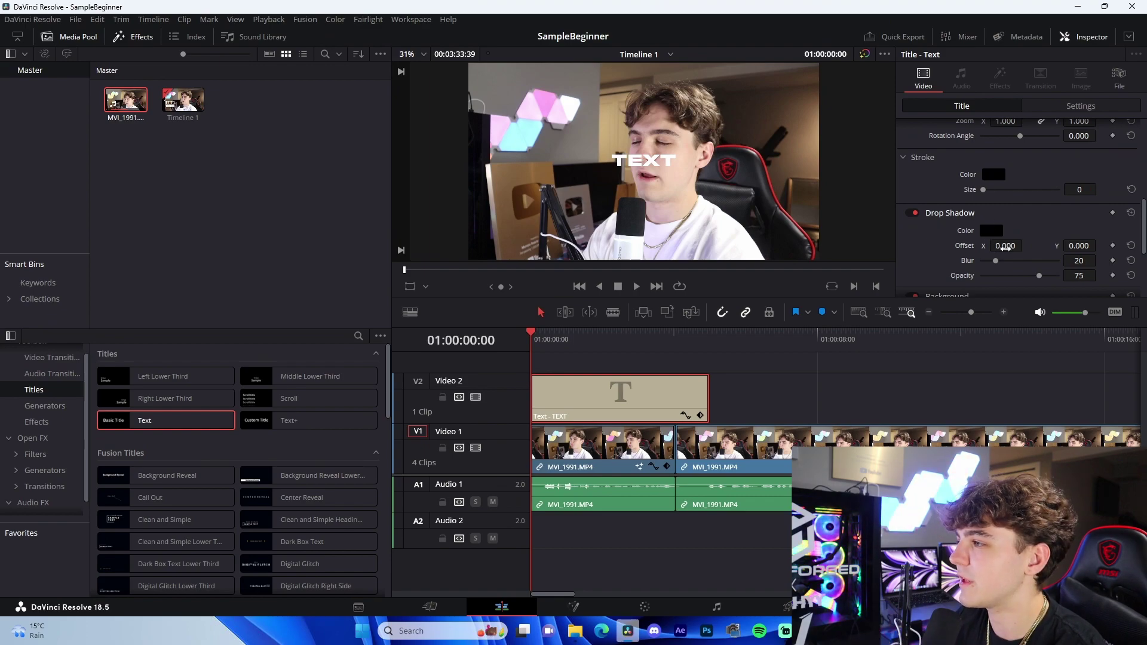
left_click_drag(1005, 247, 1000, 246)
left_click_drag(1083, 245, 1075, 245)
scroll(669, 180, "up", 3)
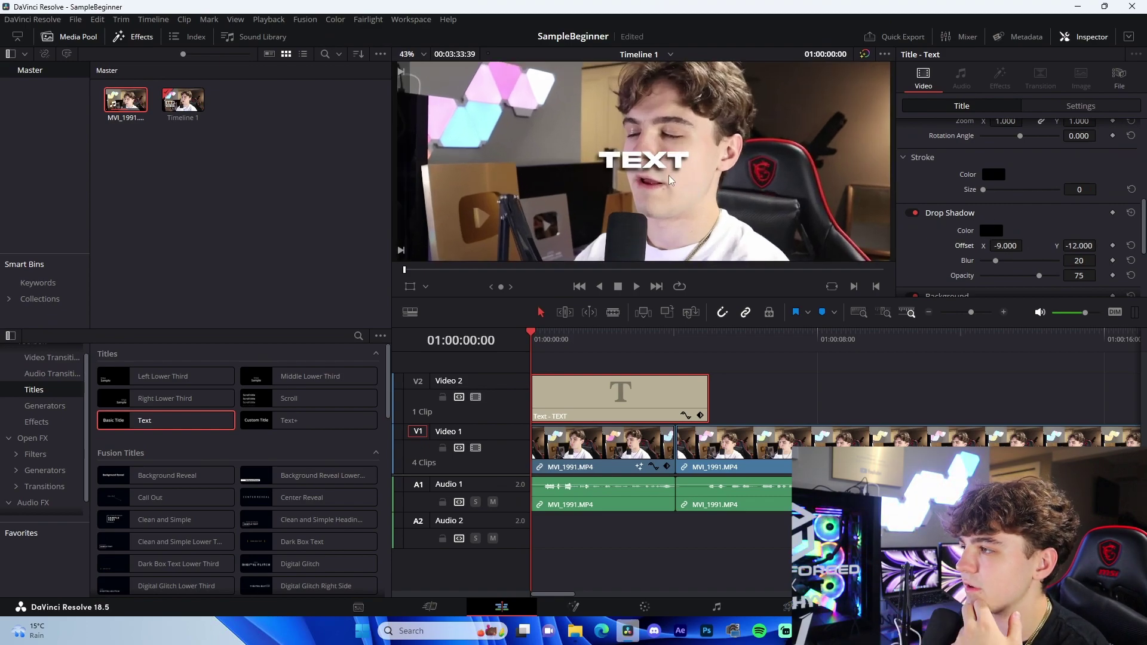
scroll(669, 179, "down", 2)
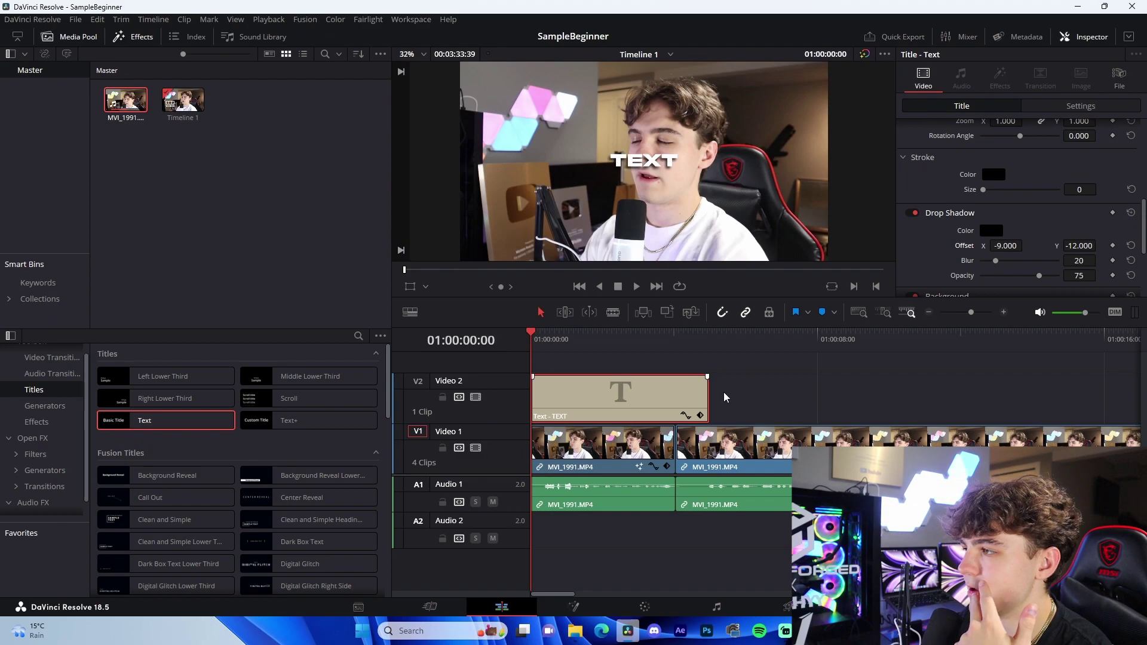
Move the title down to the lower part of the frame by setting its Position Y to -470.000.
left_click(1079, 106)
left_click_drag(1079, 161, 764, 163)
scroll(863, 167, "down", 2)
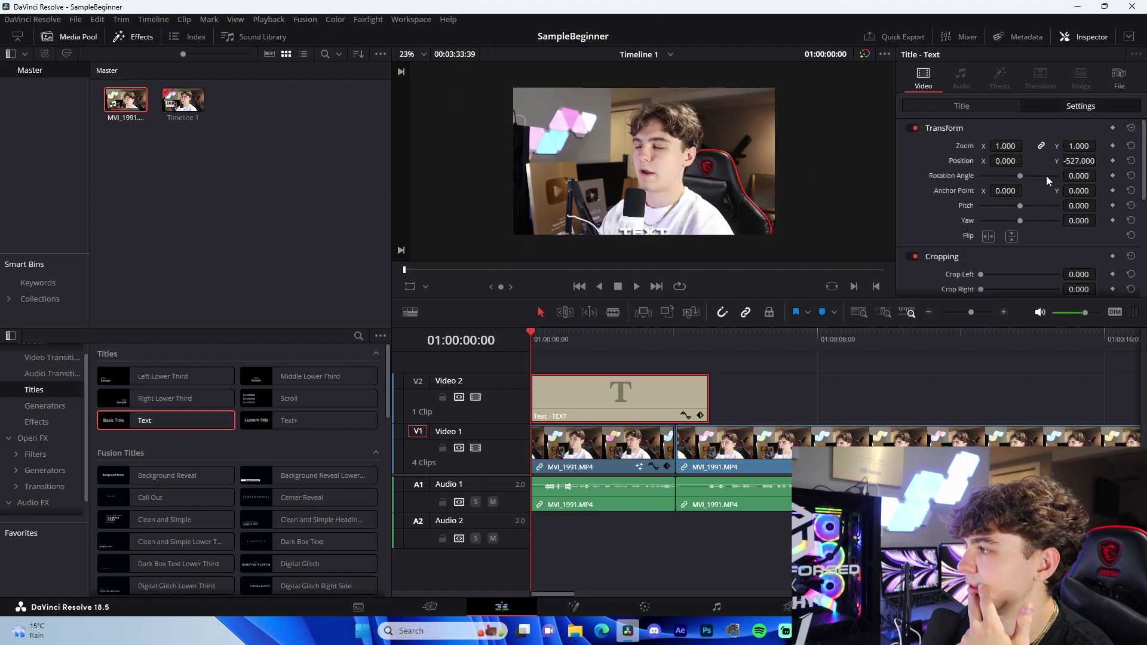
left_click_drag(1078, 160, 1099, 161)
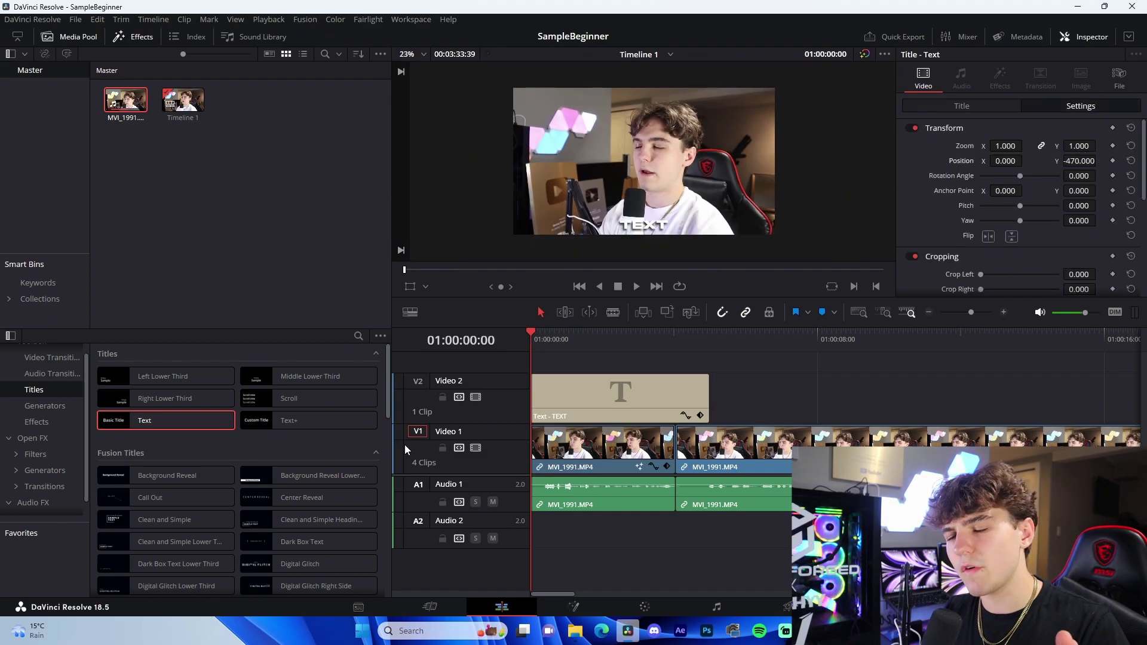
Delete the title from Video 2 and park the playhead at 01:00:21:20 in the second clip.
key("Delete")
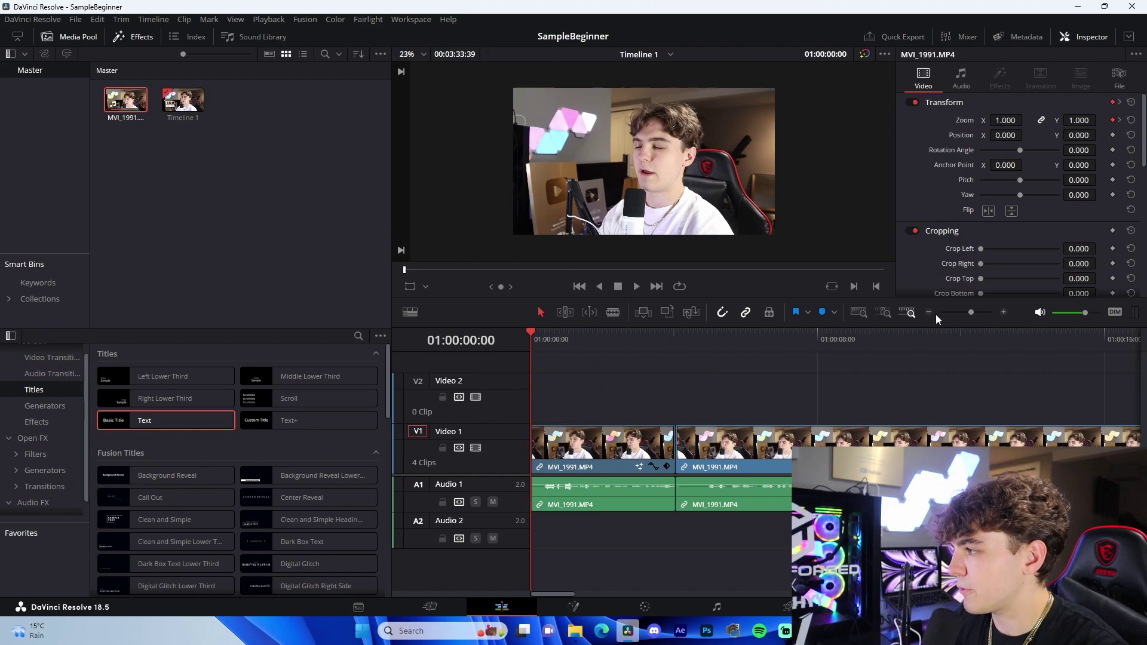
left_click(929, 312)
left_click(930, 312)
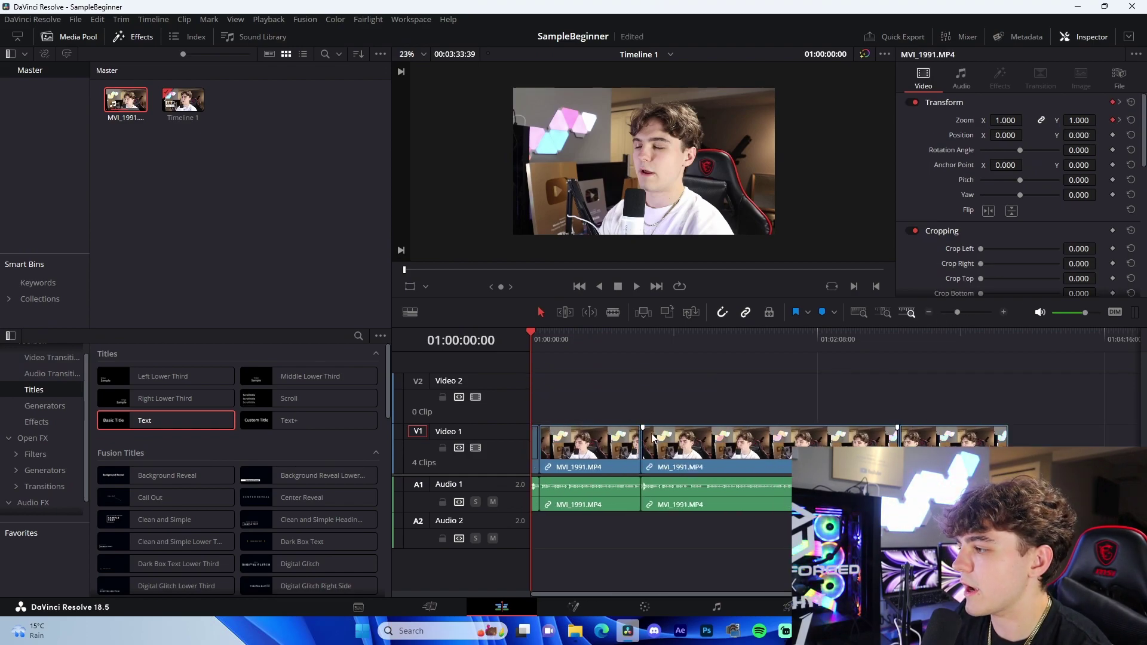
left_click(1004, 312)
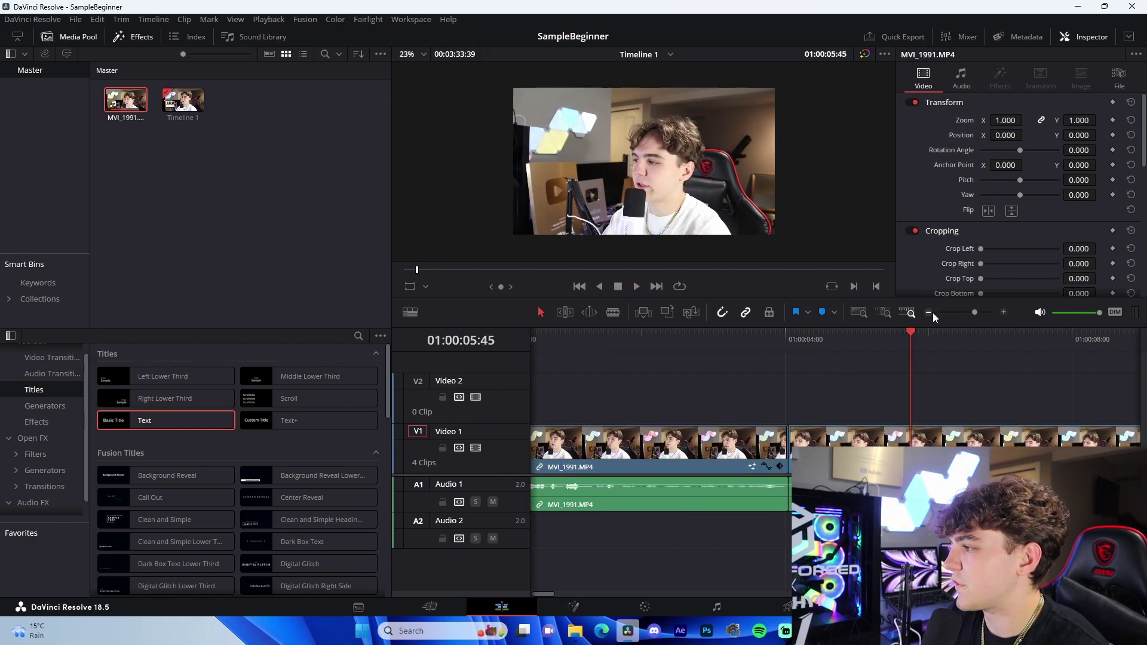
left_click(930, 312)
left_click(929, 313)
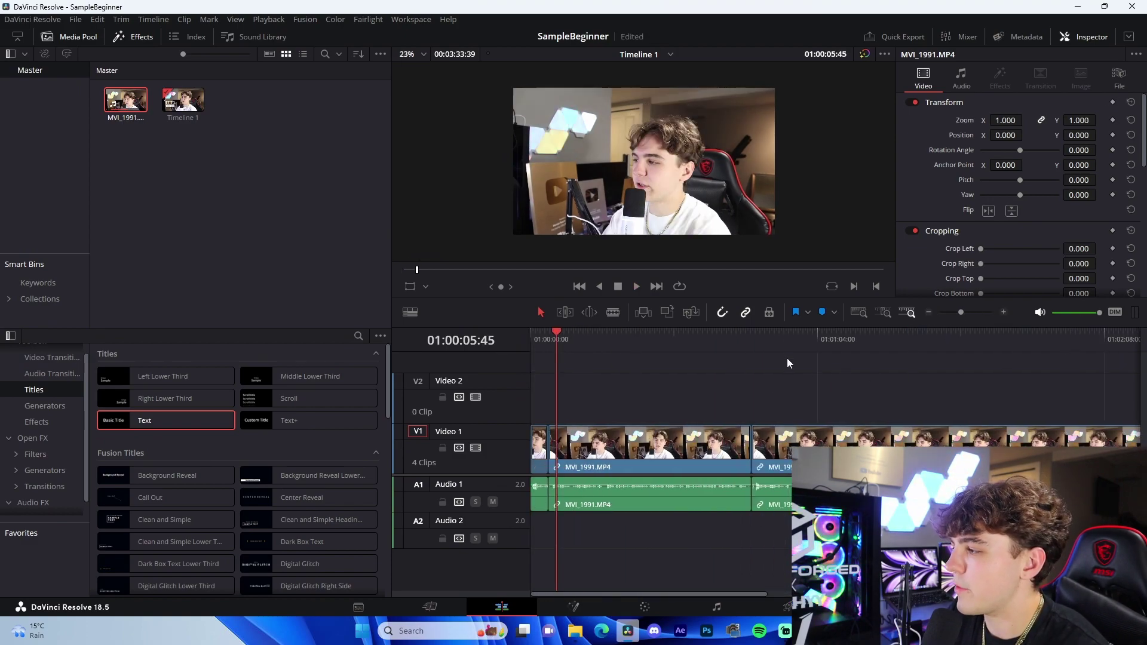
left_click(930, 312)
left_click(578, 339)
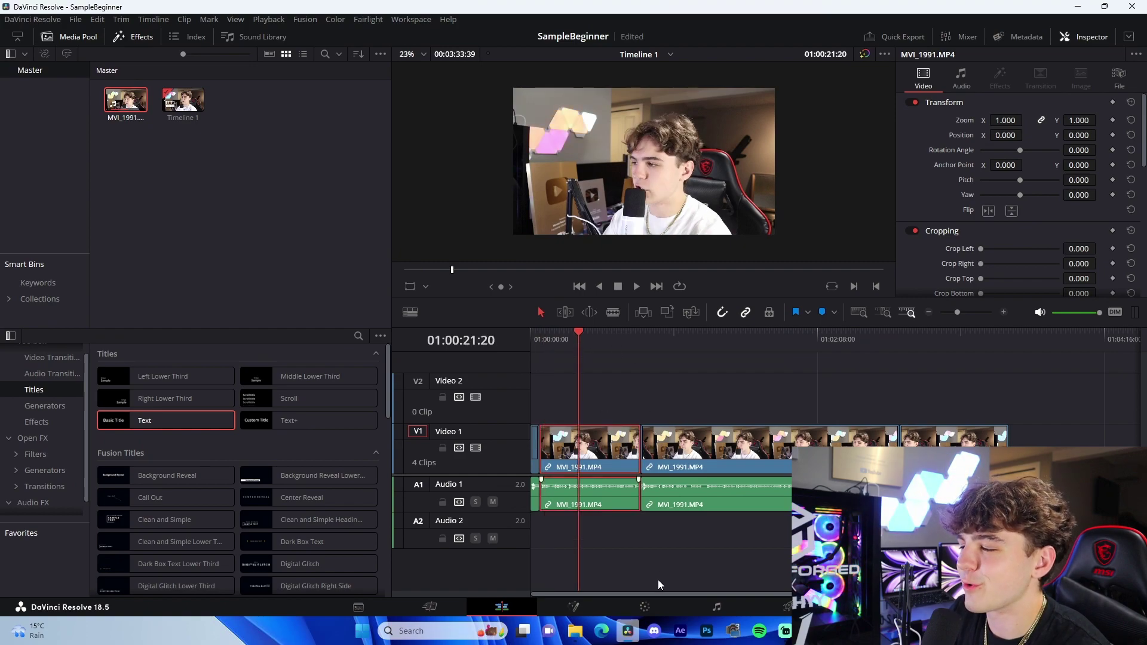
scroll(617, 252, "up", 4)
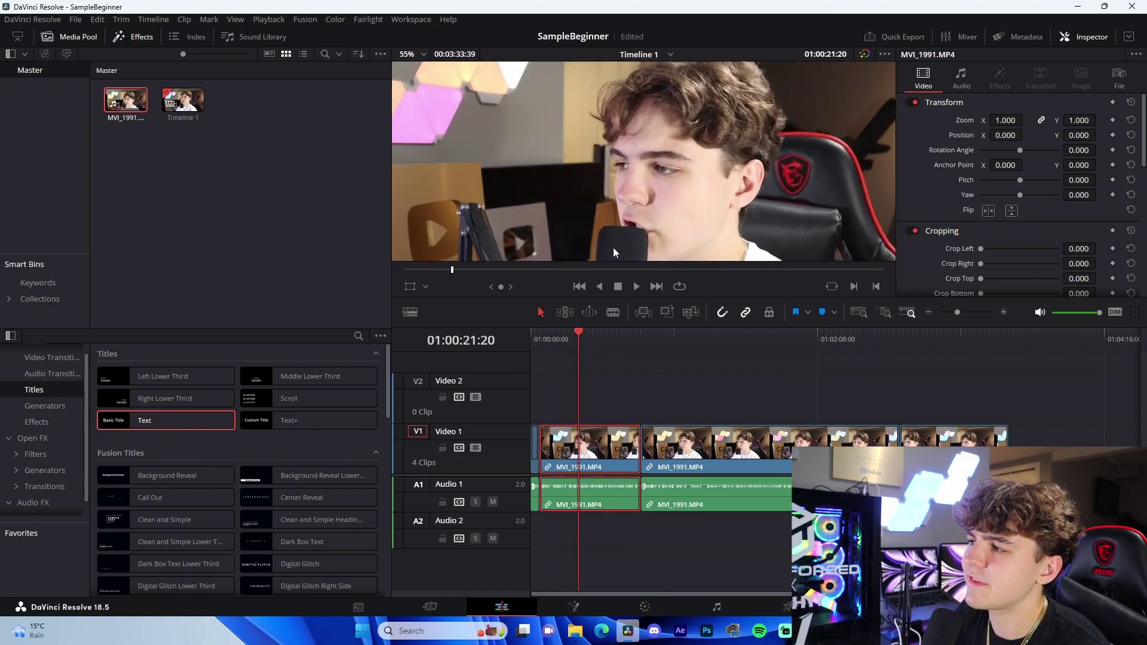
scroll(615, 239, "down", 2)
scroll(622, 222, "up", 1)
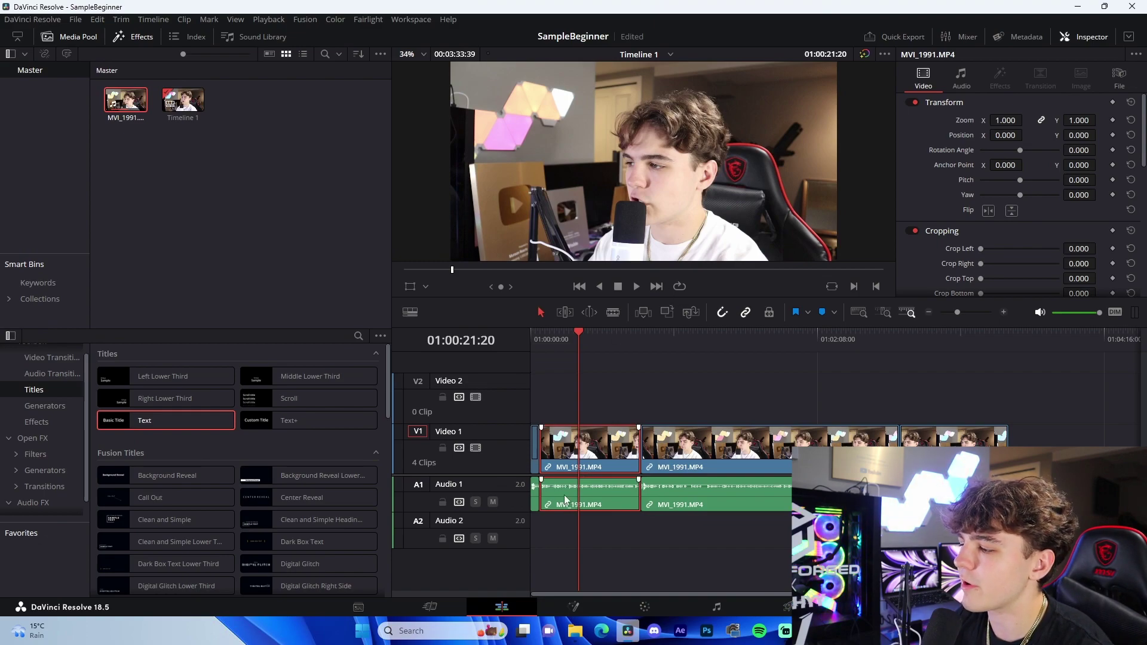
Open the Color page, try saturation extremes on the second clip, and settle its saturation at 70.00.
left_click(656, 611)
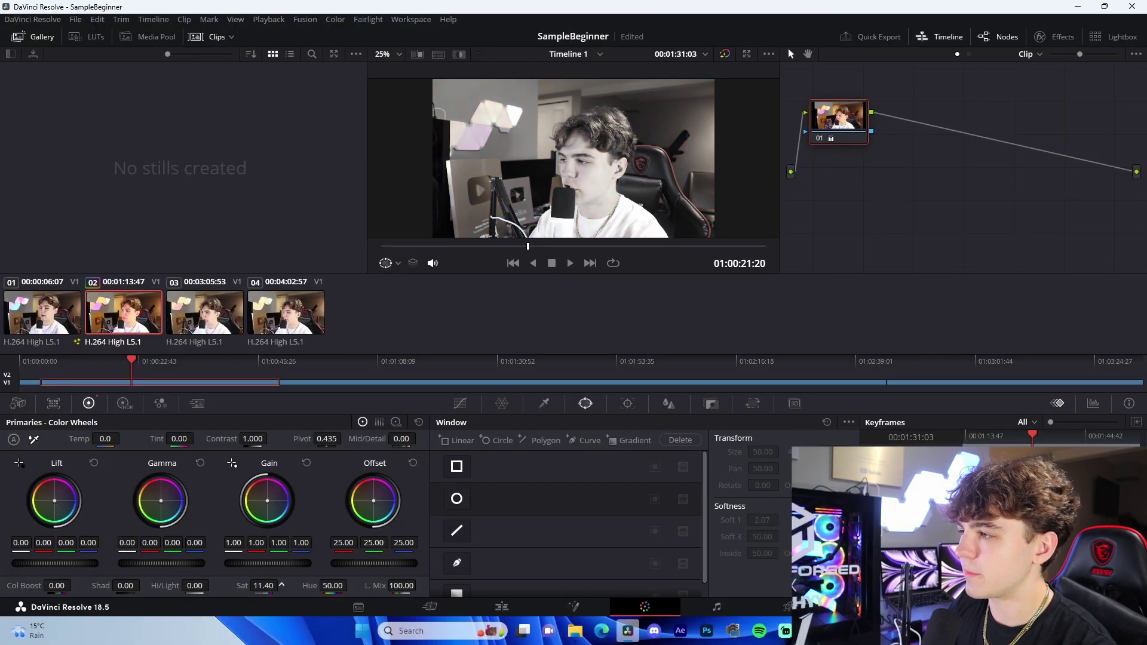
mouse_move(281, 585)
left_mouse_down()
mouse_move(546, 585)
mouse_move(282, 586)
left_mouse_up()
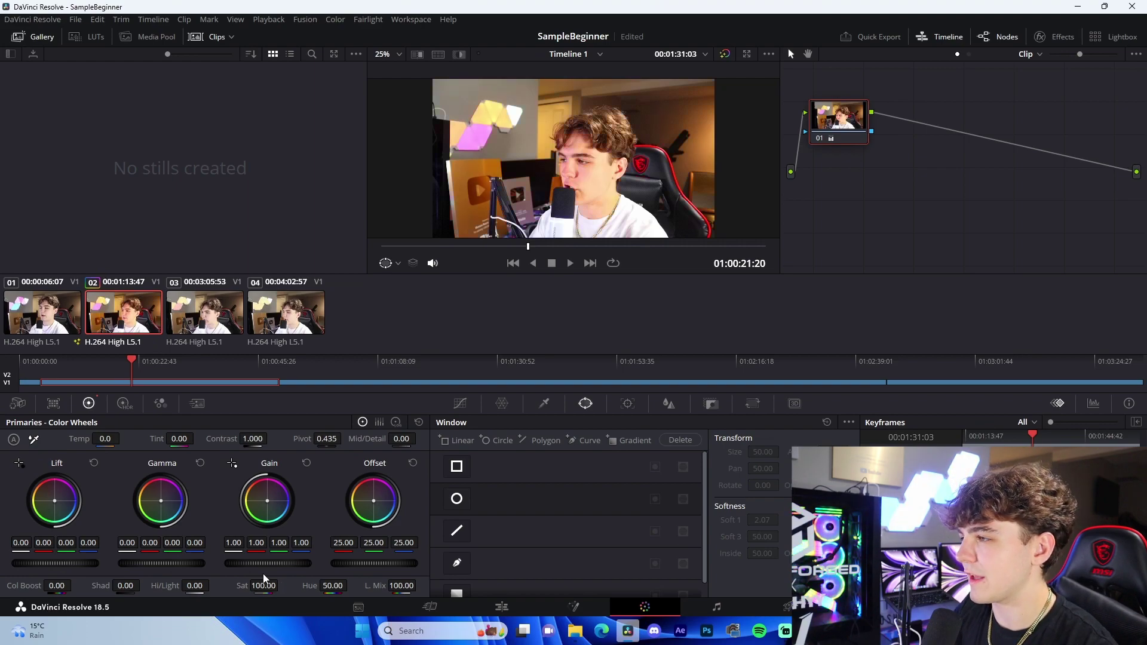
scroll(617, 172, "up", 1)
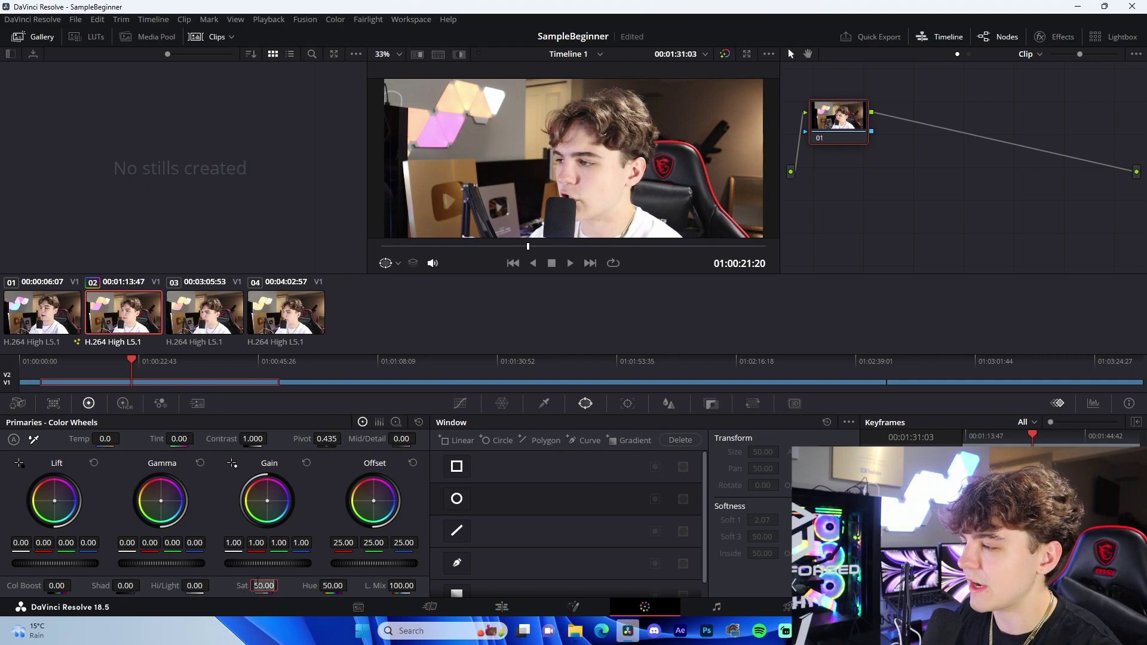
left_click_drag(256, 585, 305, 526)
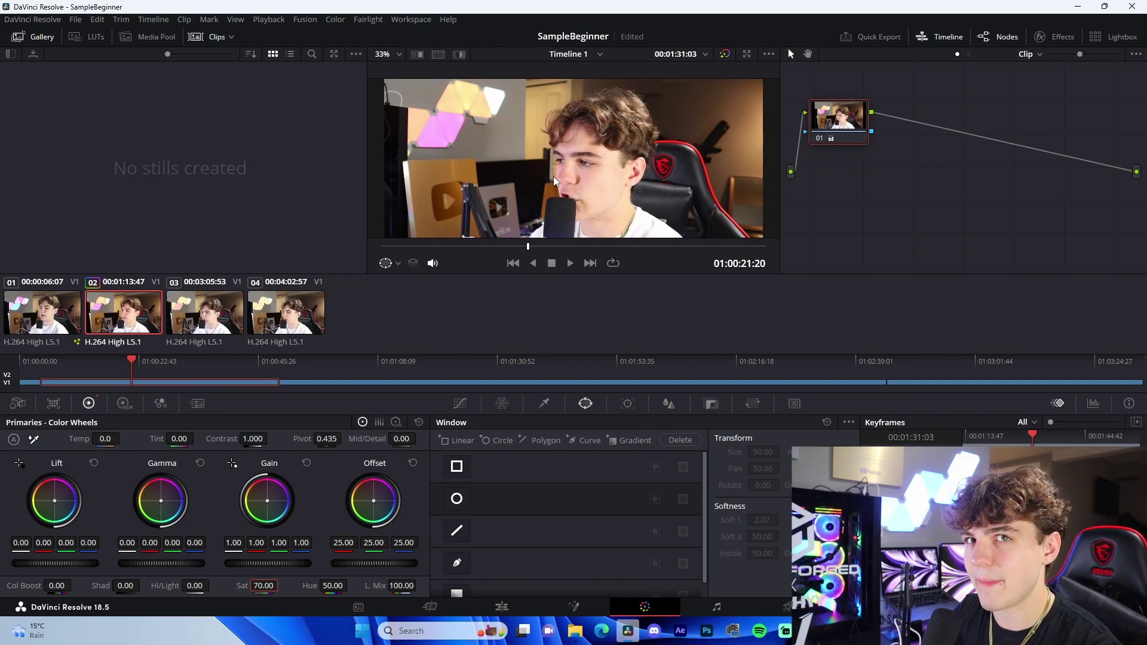
scroll(567, 179, "down", 2)
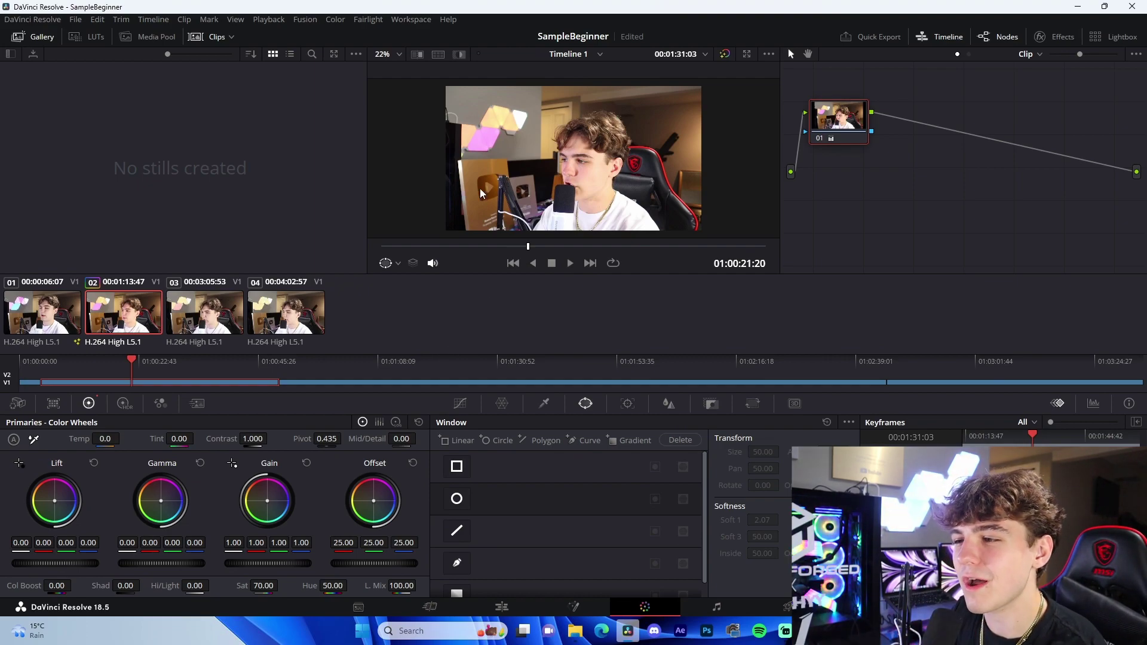
Match the saturation of the third, fourth and first clips to 70.00, and try adjusting the first clip's contrast.
left_click(210, 328)
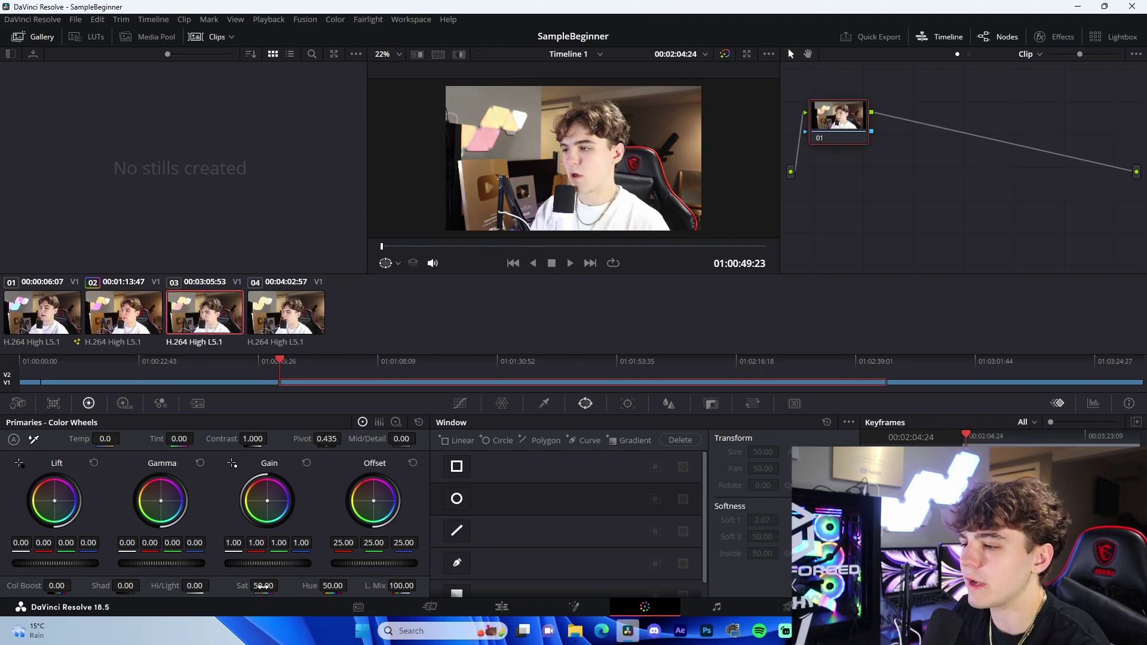
key("Down")
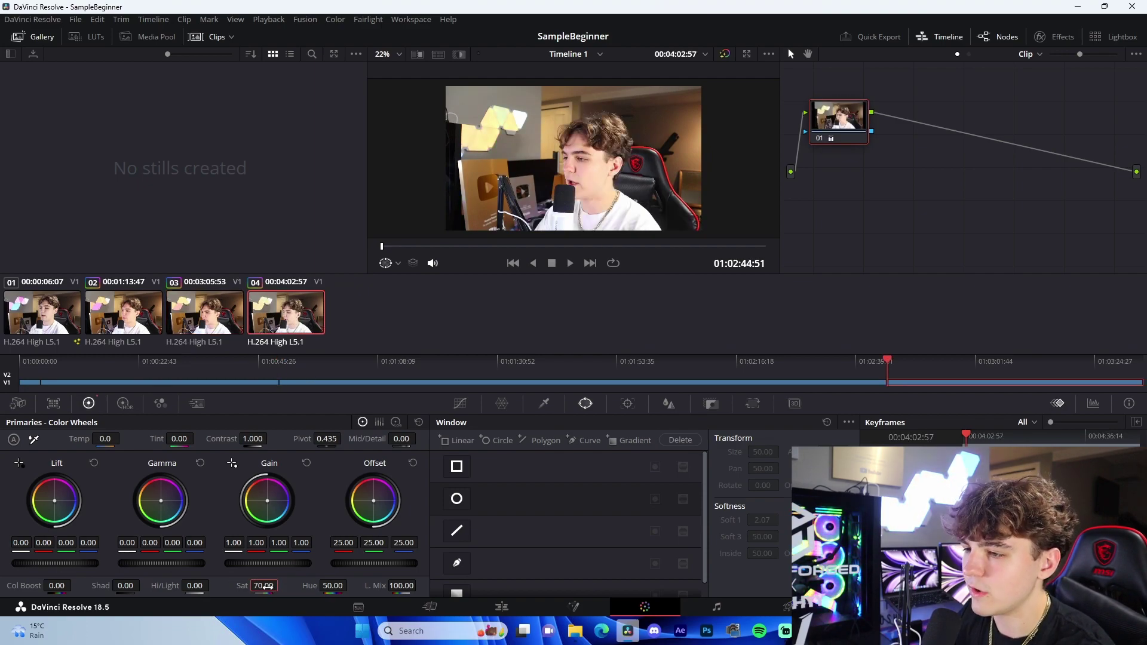
left_click(53, 347)
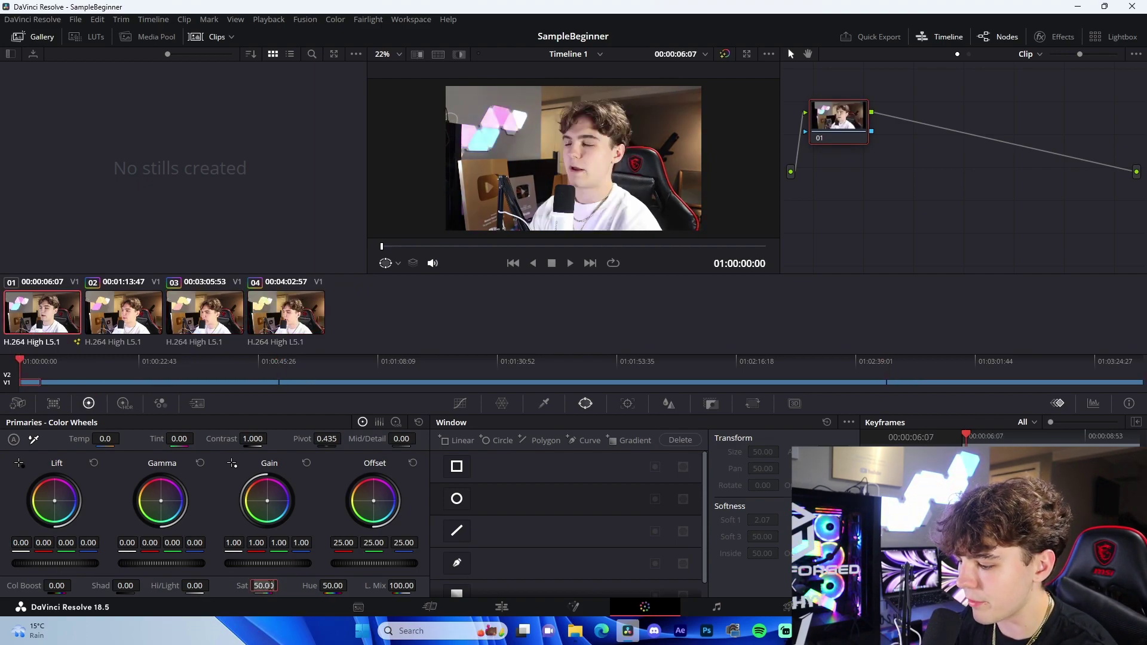
key("Return")
left_click_drag(259, 440, 309, 436)
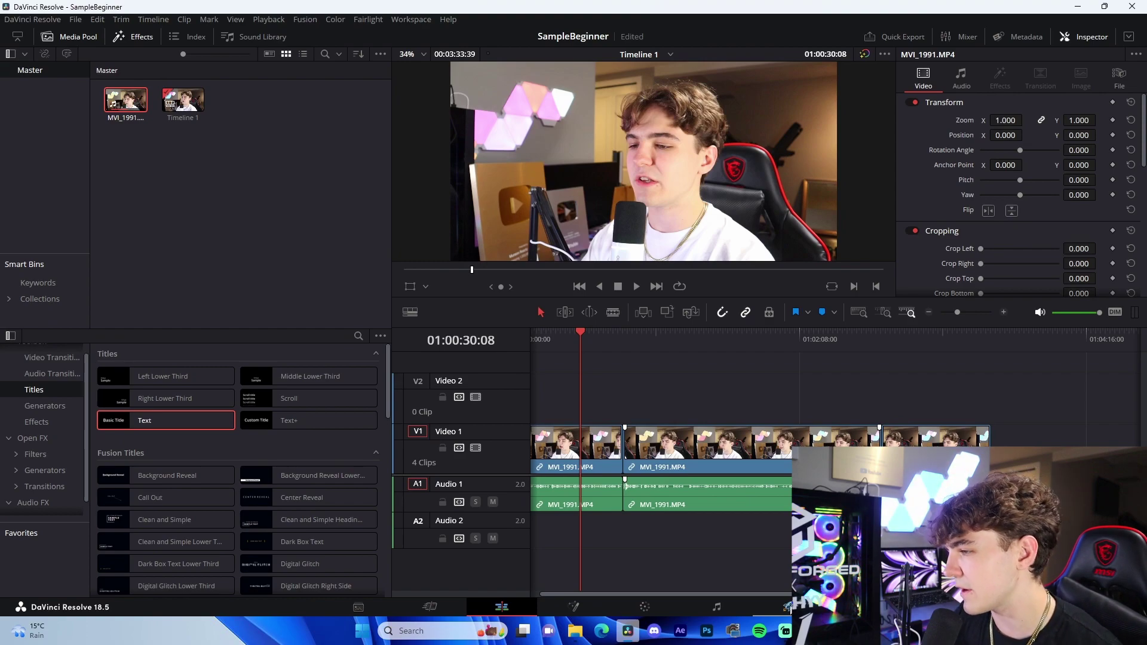
Return the playhead to the start of the timeline on the Edit page and open the Deliver page.
left_click(928, 313)
left_click_drag(547, 335, 455, 356)
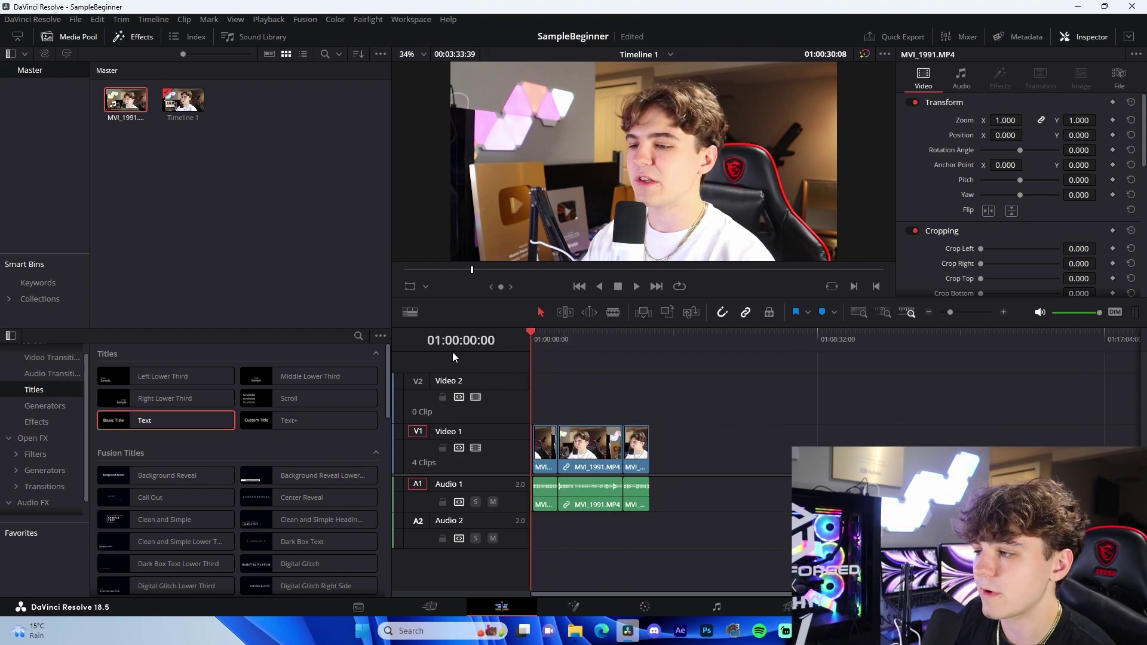
left_click(787, 608)
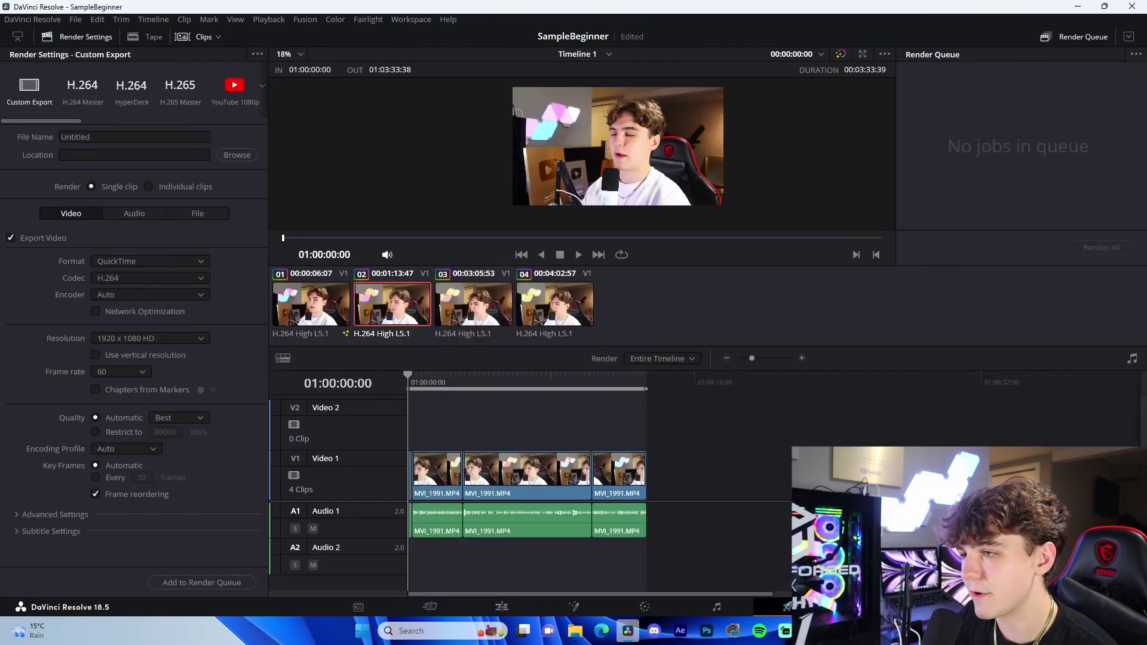
Name the export FinalProductIJustMadeMyFirstEdit and choose the pinned YT Vids folder as its save location.
left_click(125, 141)
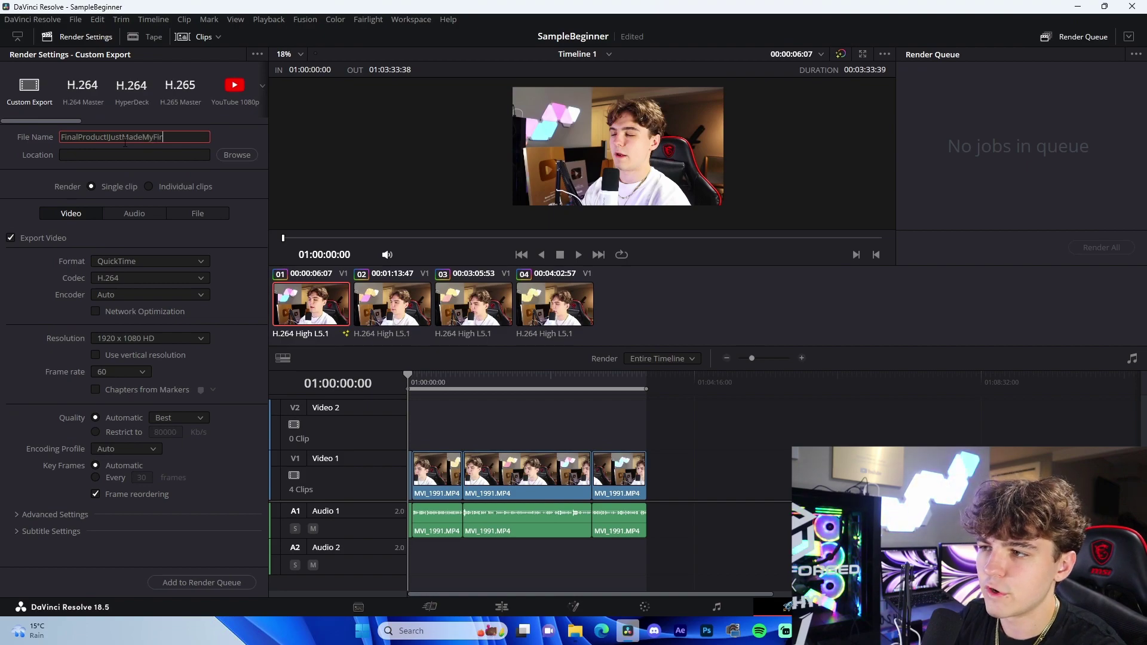
left_click(236, 155)
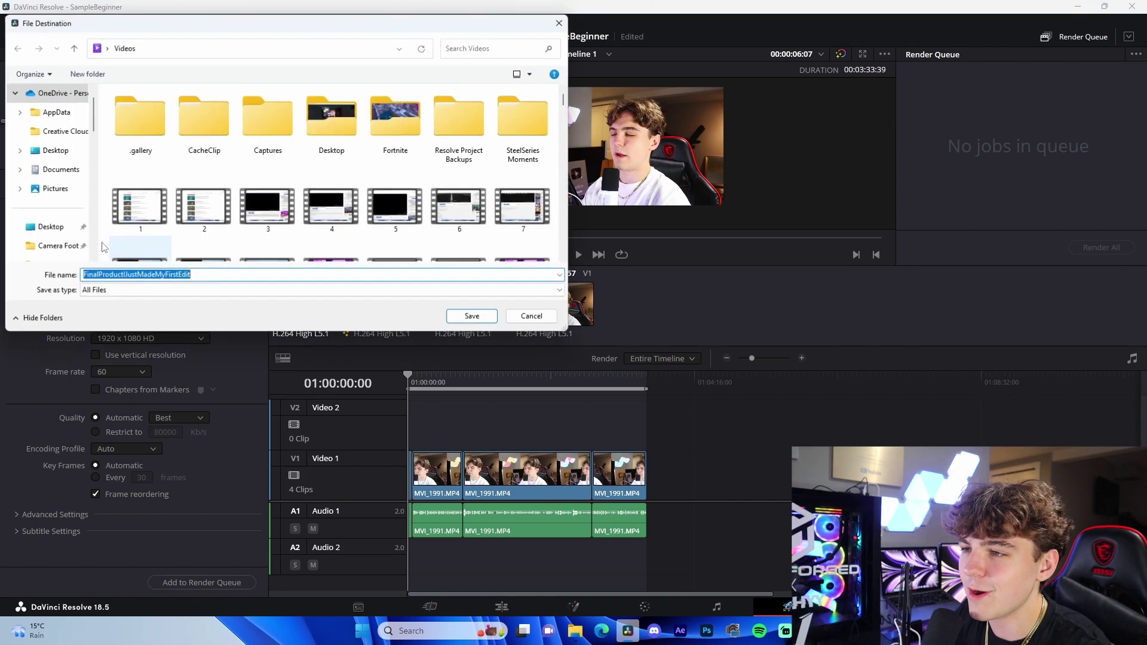
scroll(59, 156, "up", 3)
left_click(47, 108)
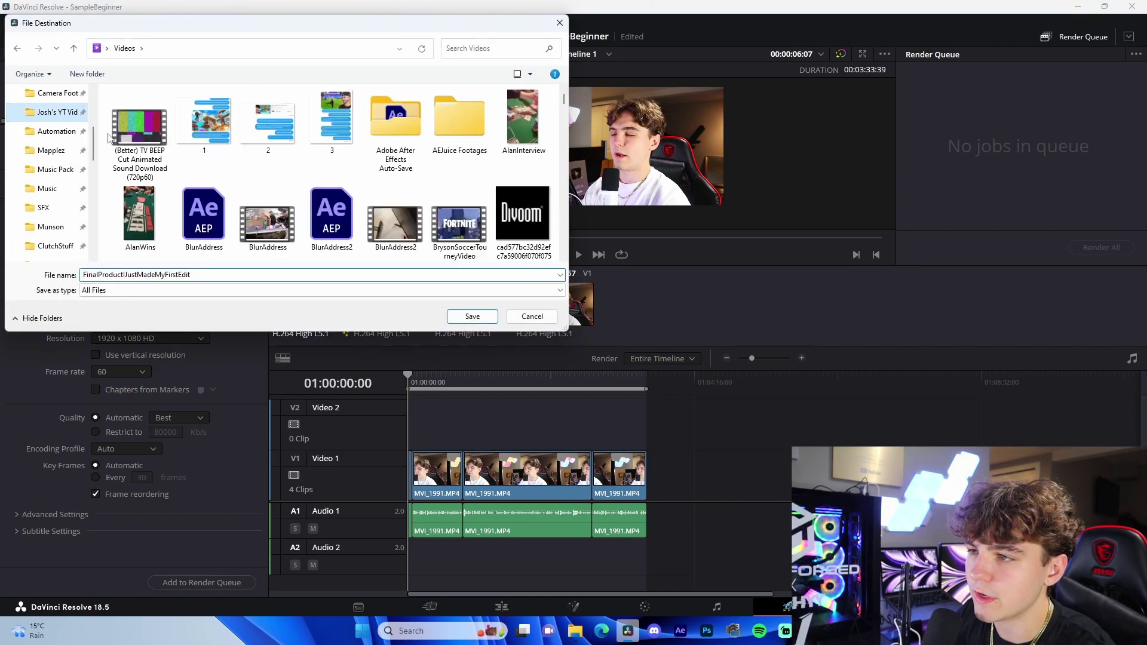
left_click(472, 316)
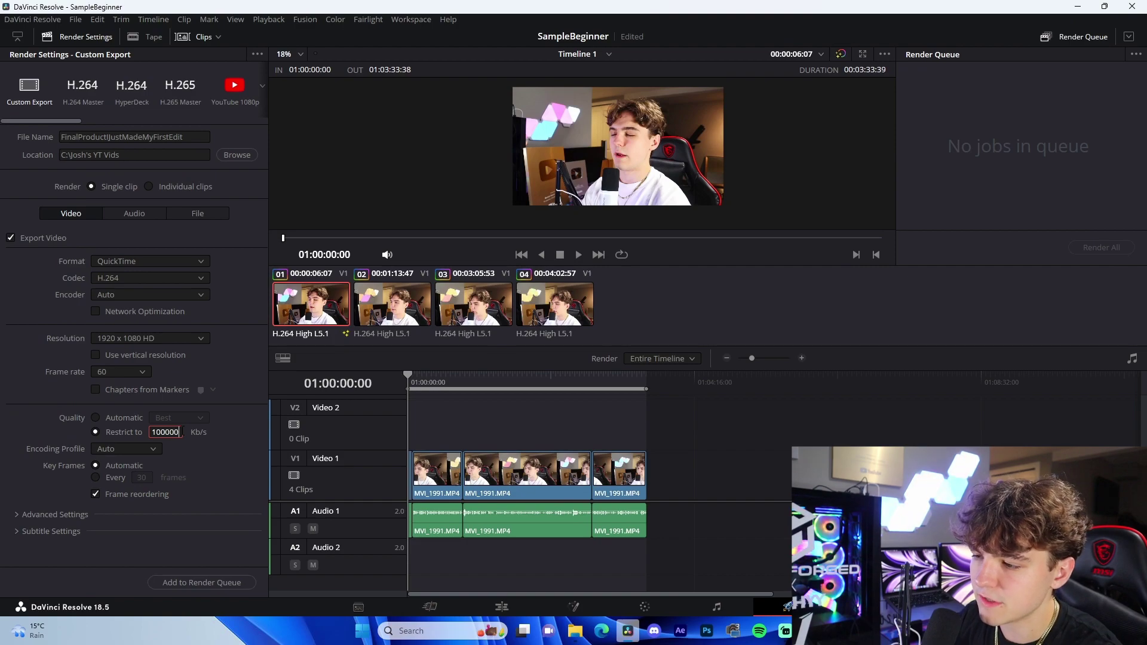
Queue the export with its quality restricted to 100000 Kb/s, and briefly run the render job before stopping it.
left_click(247, 580)
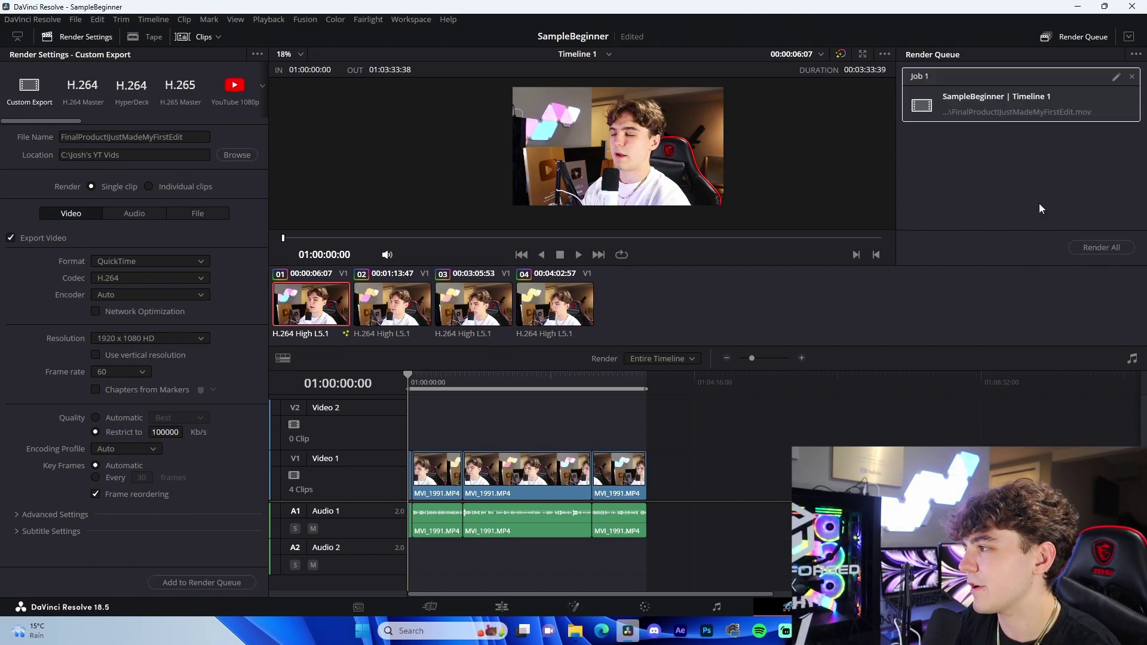
left_click(1097, 247)
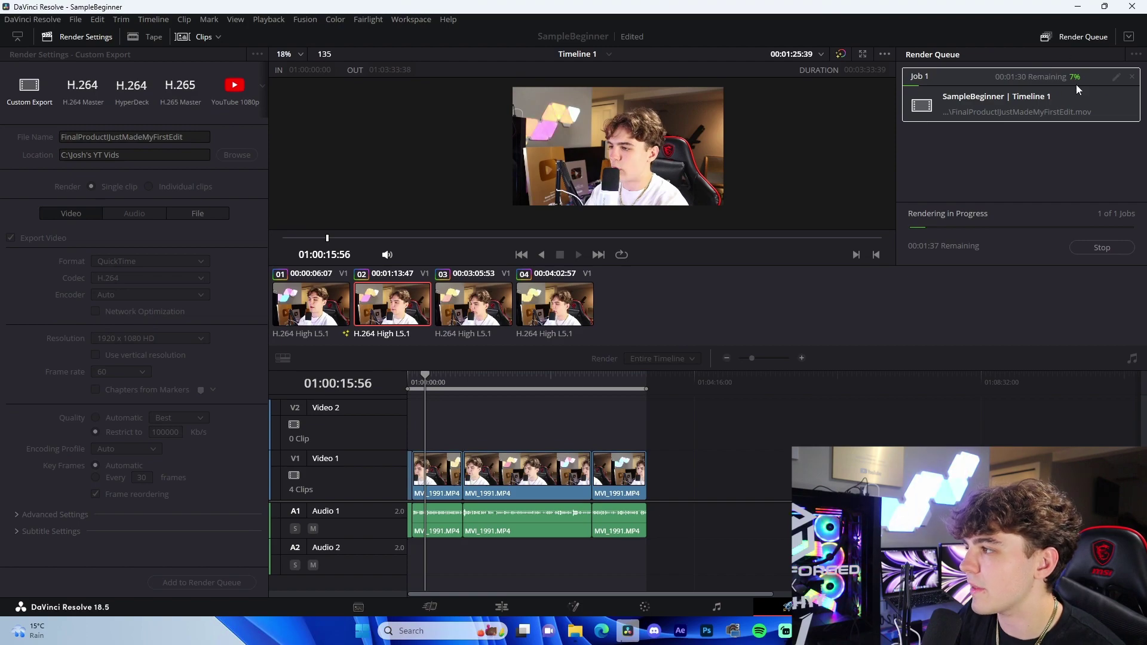
left_click(1081, 247)
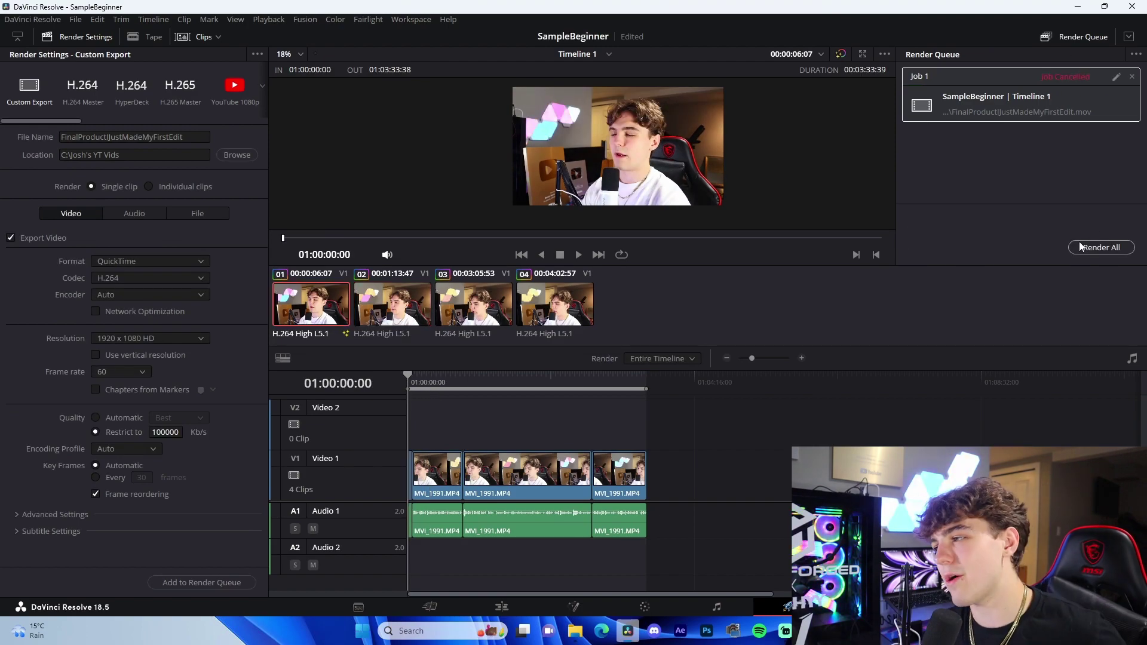